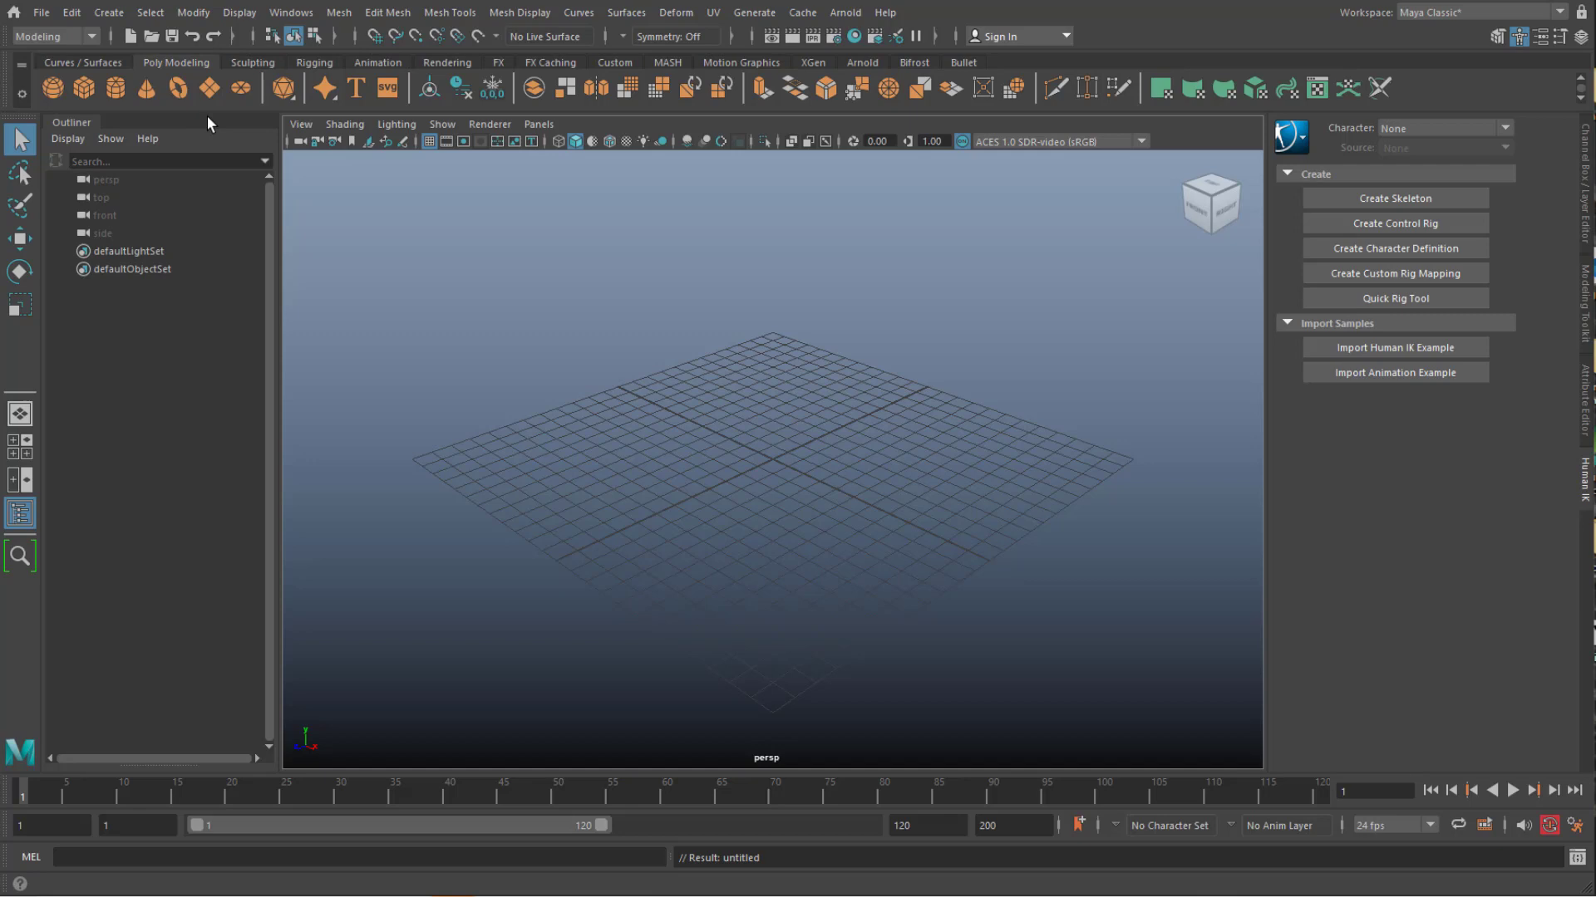
Step: Create a polygon disc on the grid and enlarge its radius to about 32
{"action": "left_click", "coordinate": [239, 89]}
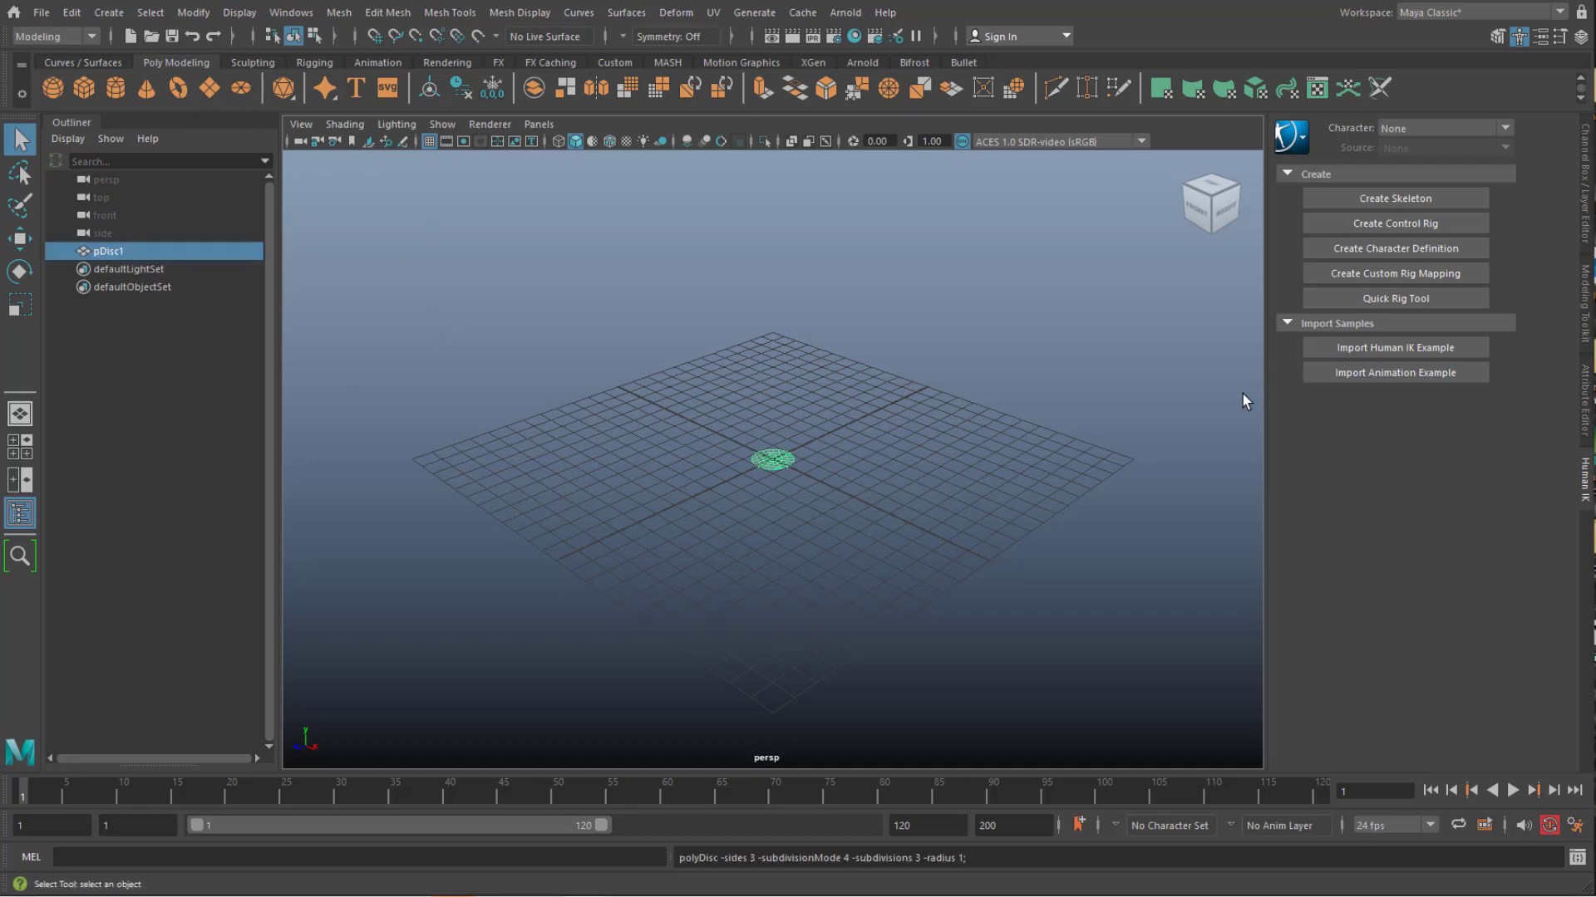
{"action": "key", "text": "ctrl+a"}
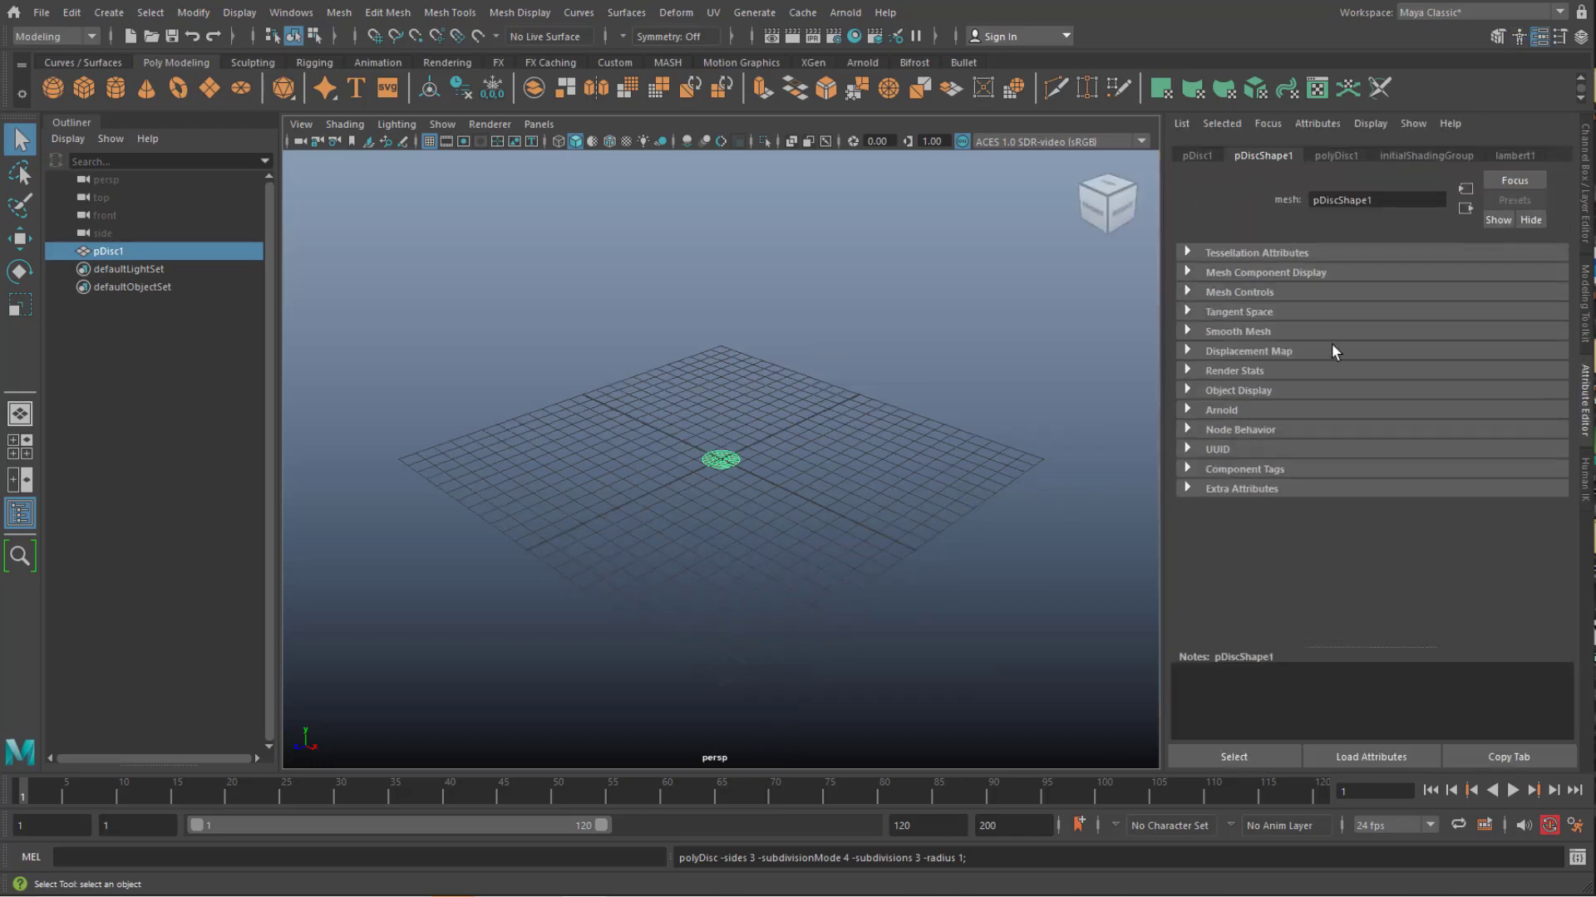
{"action": "left_click", "coordinate": [1345, 157]}
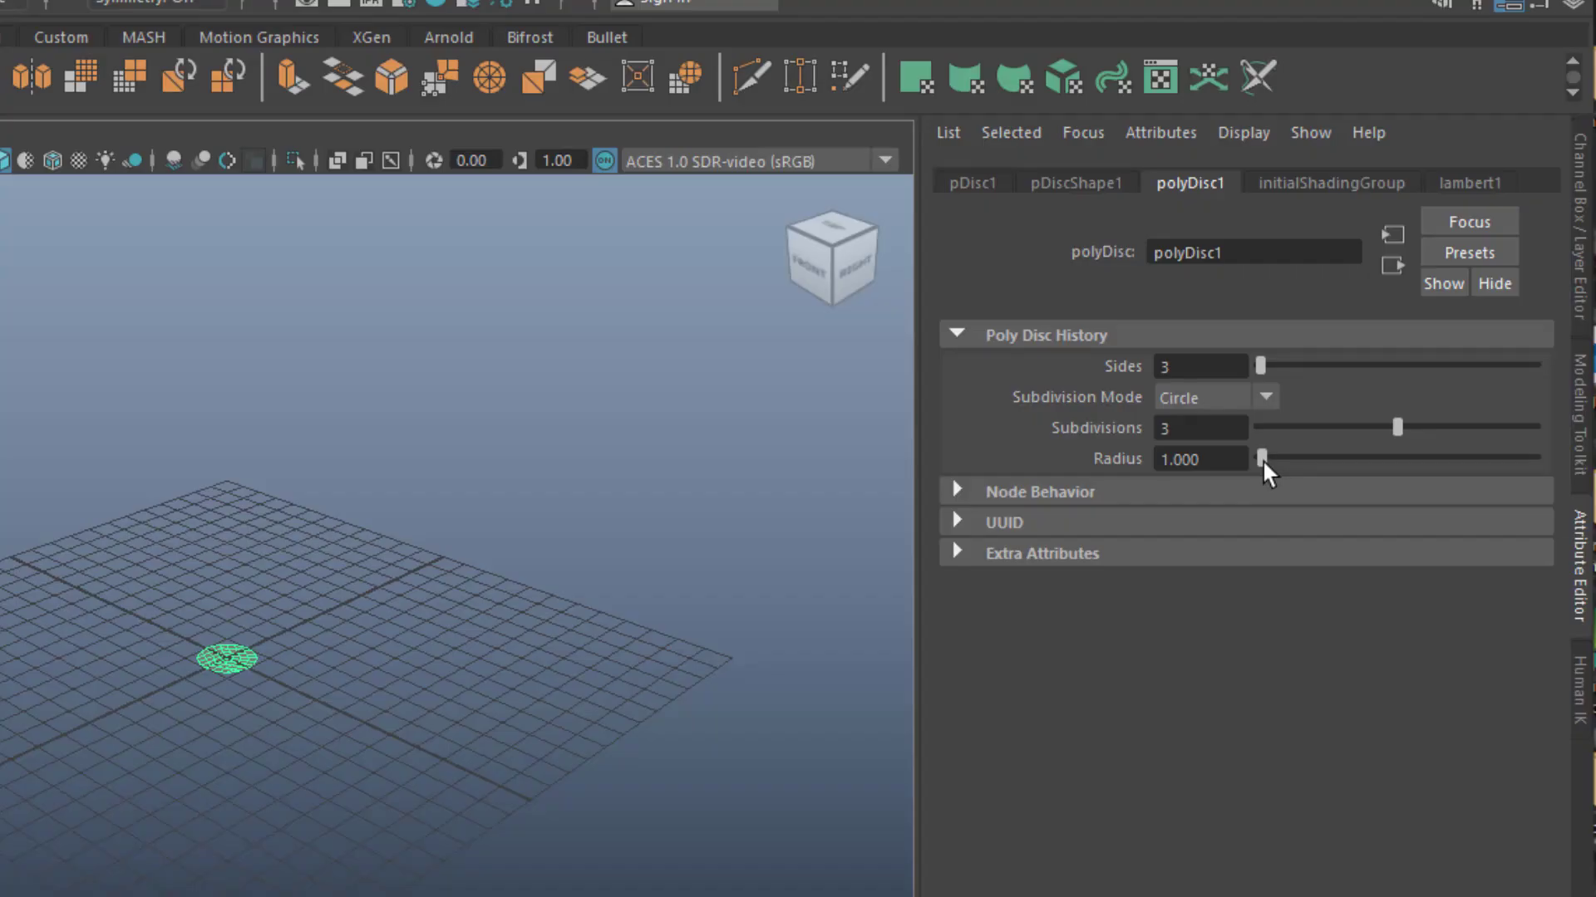
{"action": "left_click_drag", "start_coordinate": [1261, 459], "coordinate": [1313, 487]}
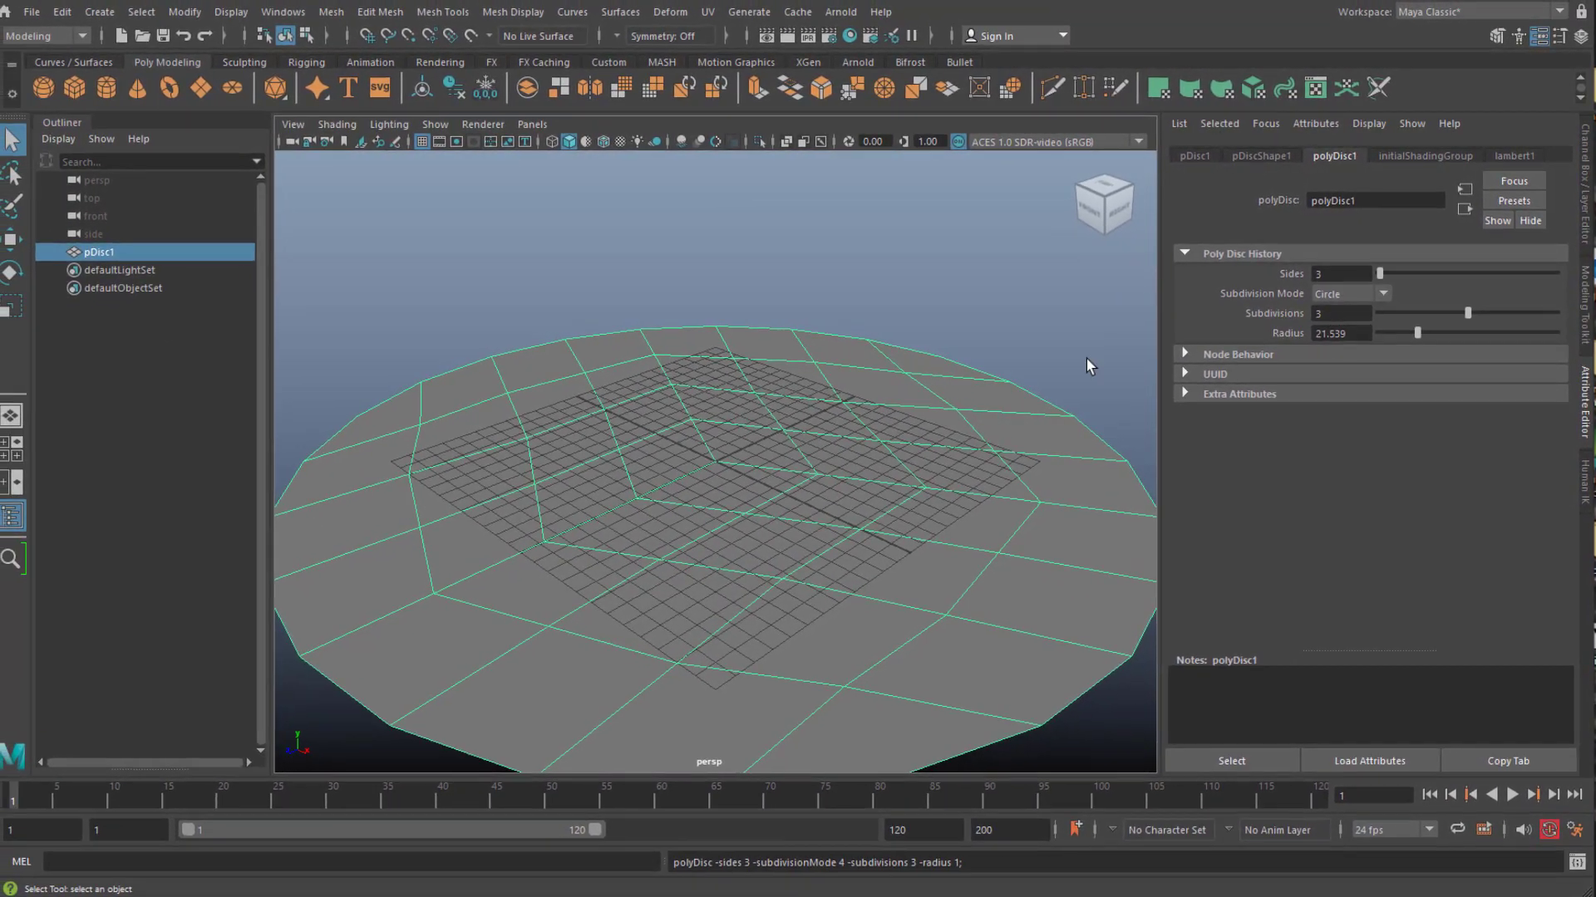
Step: Delete the disc and bring up the Windows menu at Bifrost Browser
{"action": "key", "text": "Delete"}
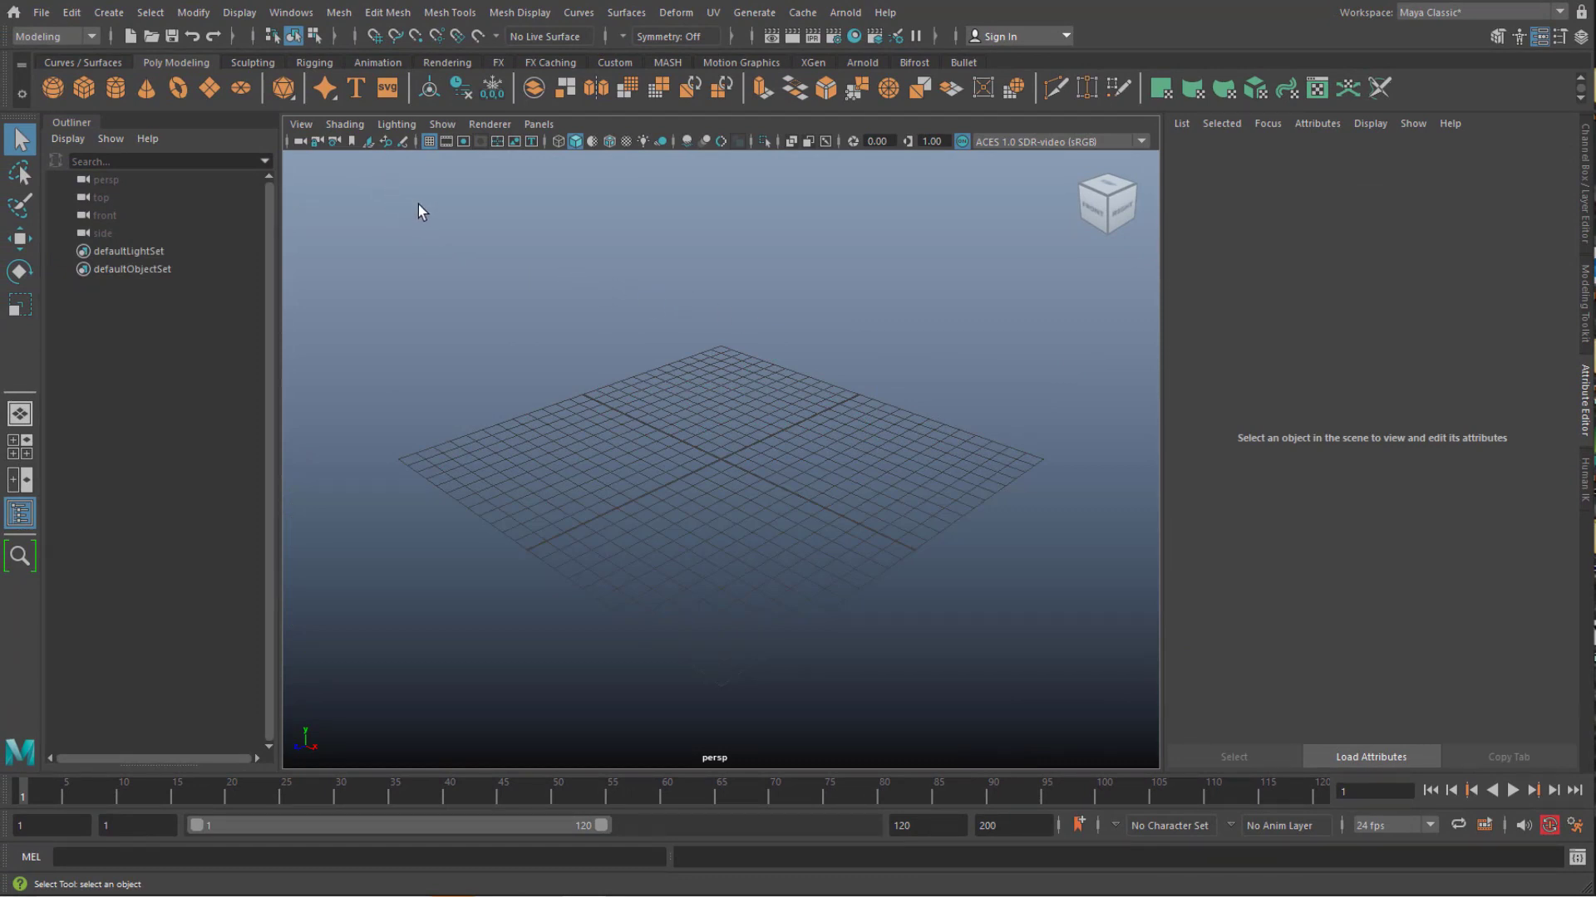
{"action": "left_click", "coordinate": [293, 12]}
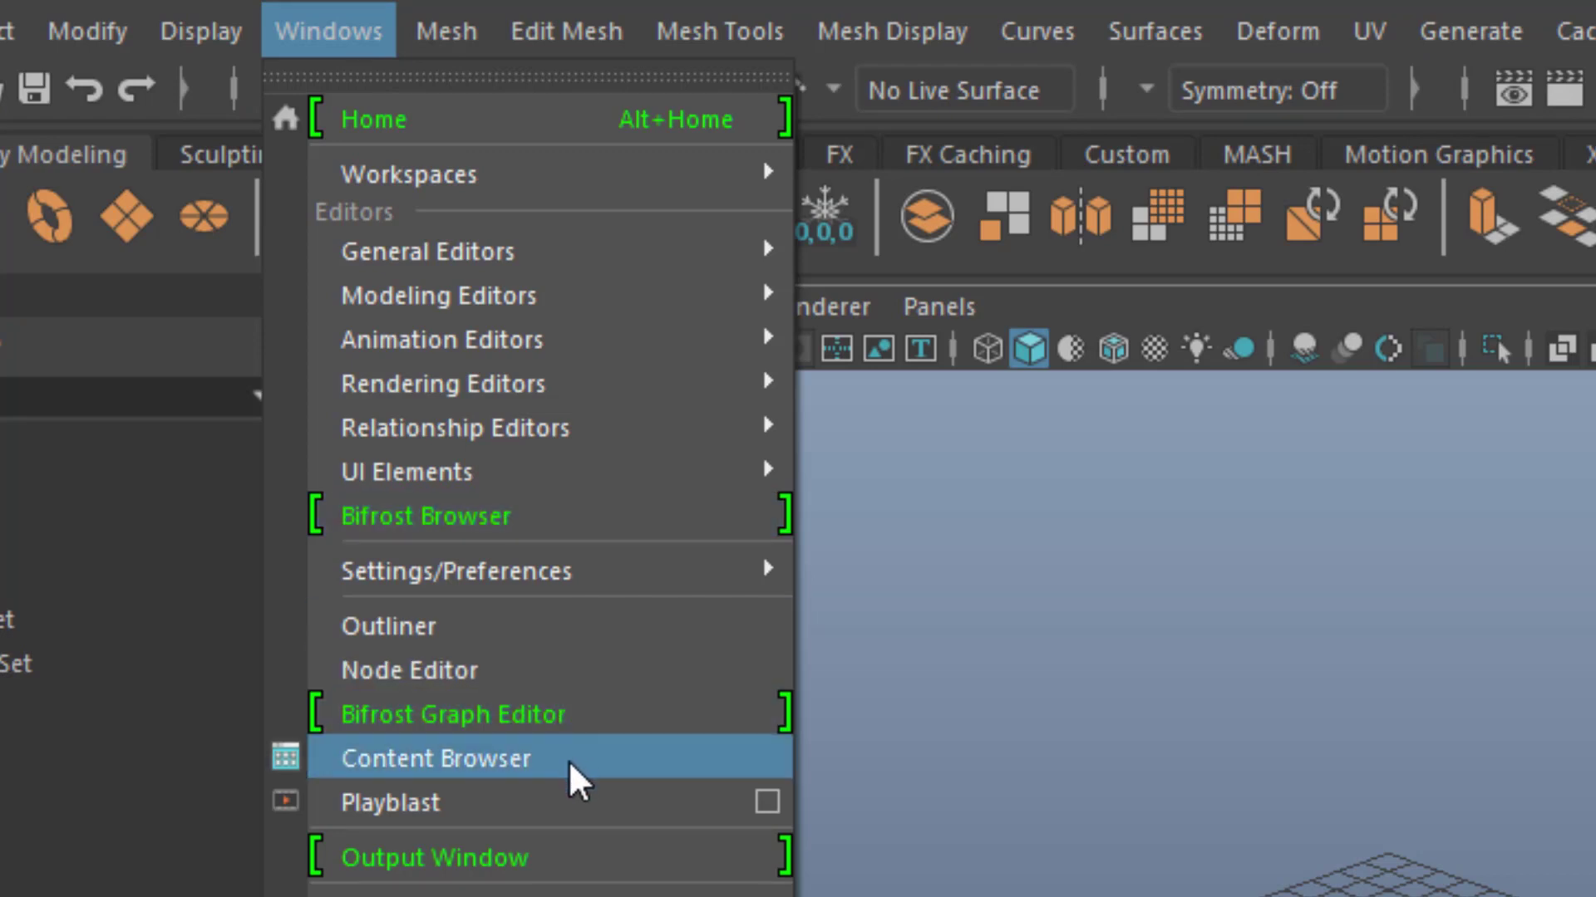
{"action": "mouse_move", "coordinate": [513, 264]}
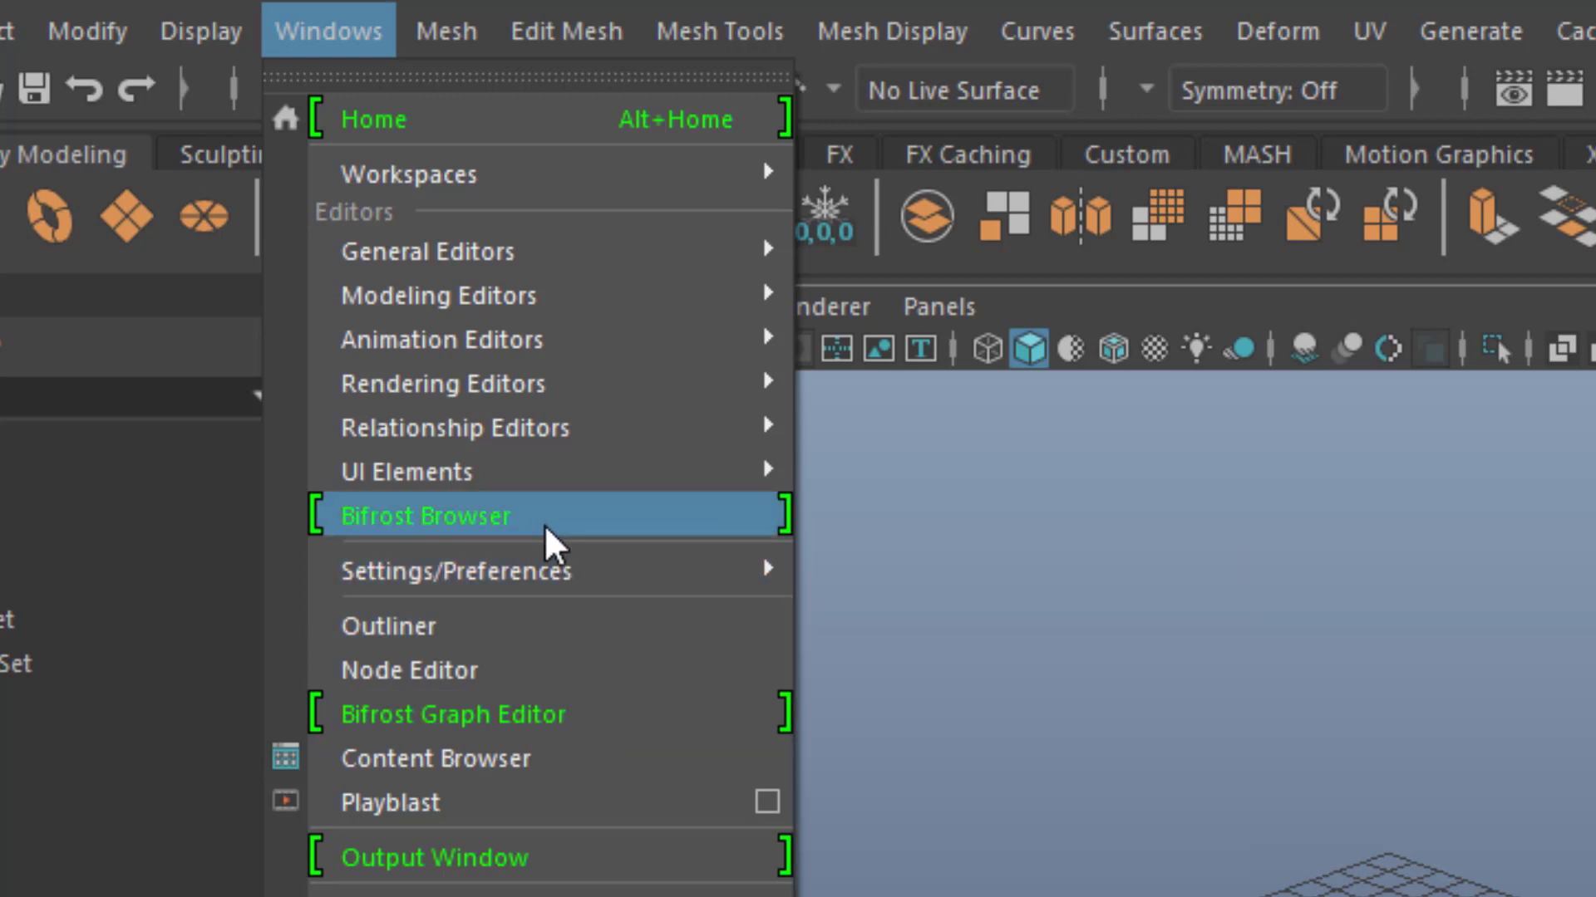
Step: Open the Bifrost Browser and browse Snow, Sand, Cloth and Scatter Pack to reach Geometry Queries
{"action": "left_click", "coordinate": [546, 529]}
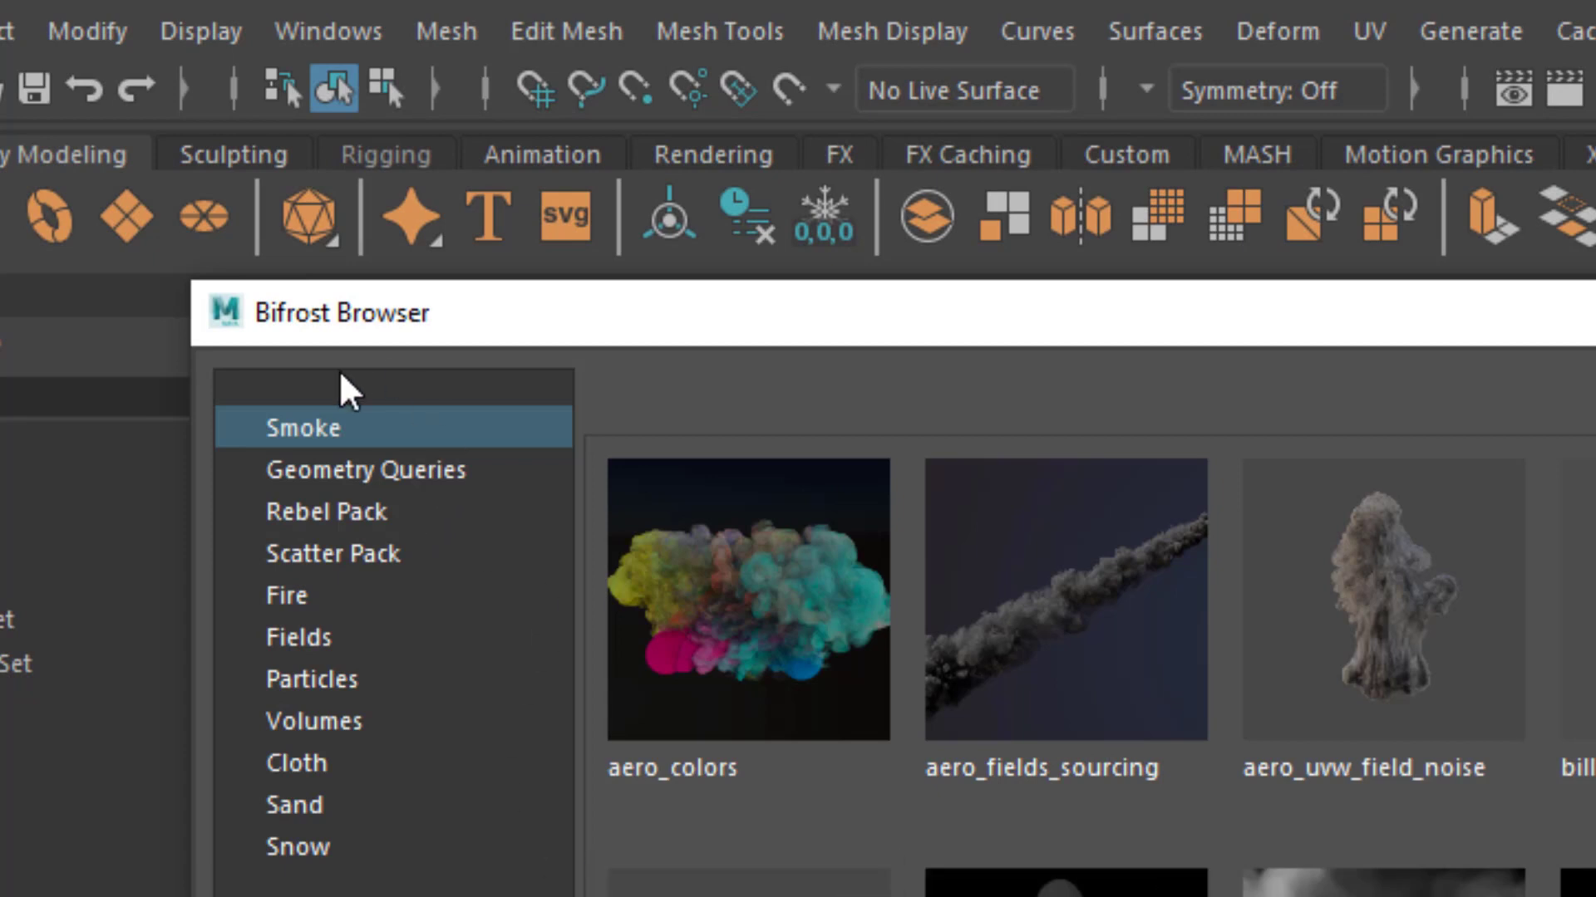
{"action": "left_click", "coordinate": [326, 848]}
{"action": "left_click", "coordinate": [308, 801]}
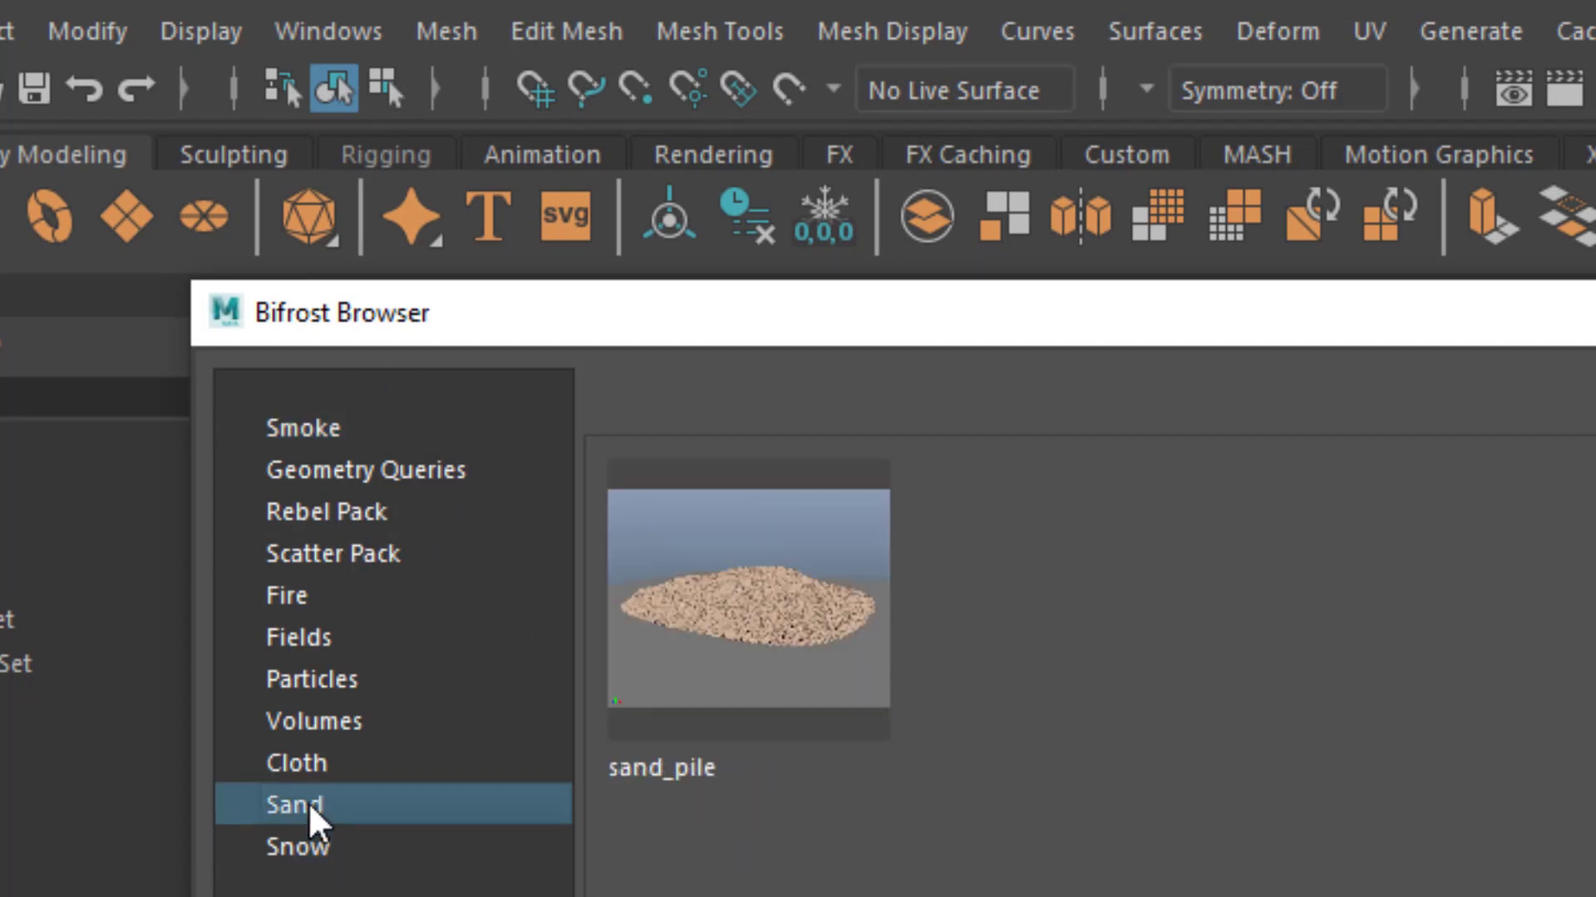
{"action": "left_click", "coordinate": [301, 778]}
{"action": "left_click", "coordinate": [364, 565]}
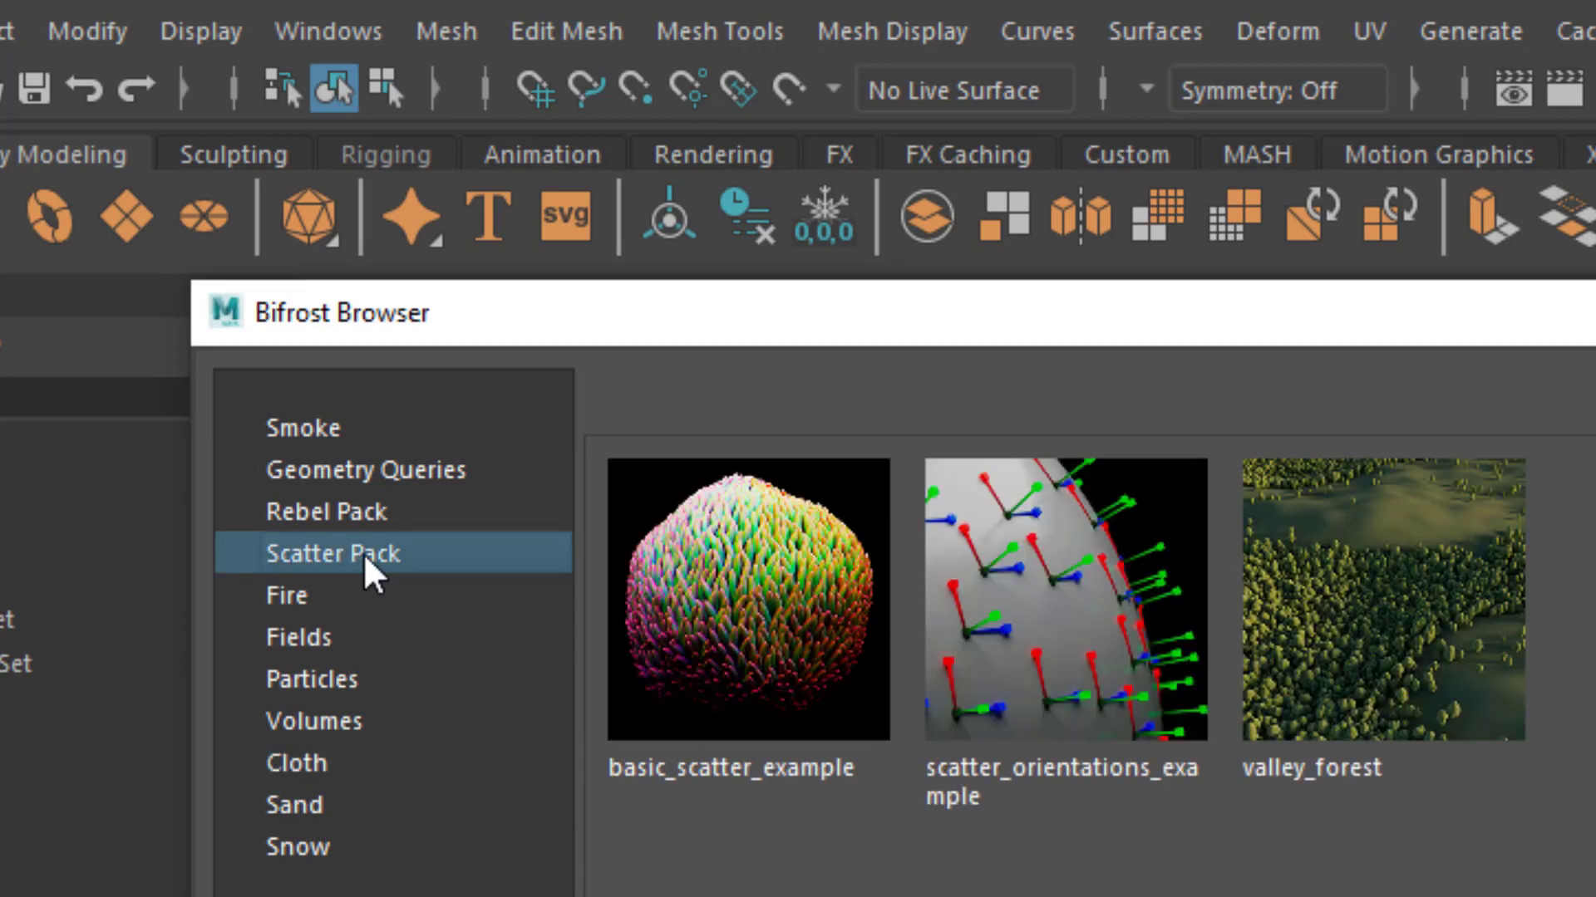
{"action": "left_click", "coordinate": [387, 472]}
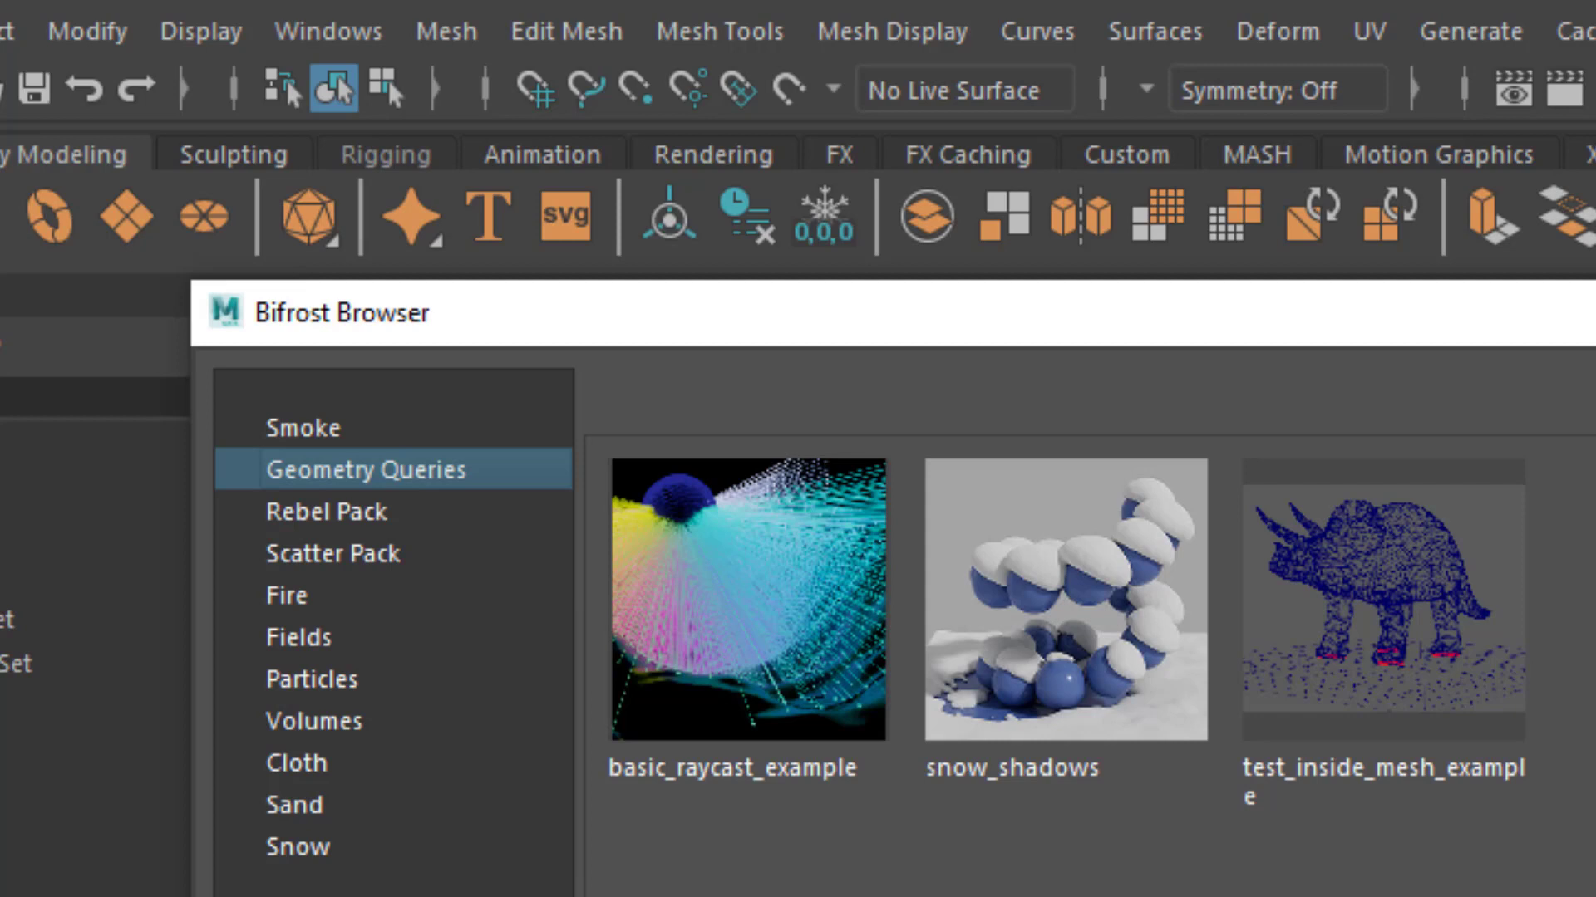
{"action": "mouse_move", "coordinate": [811, 742]}
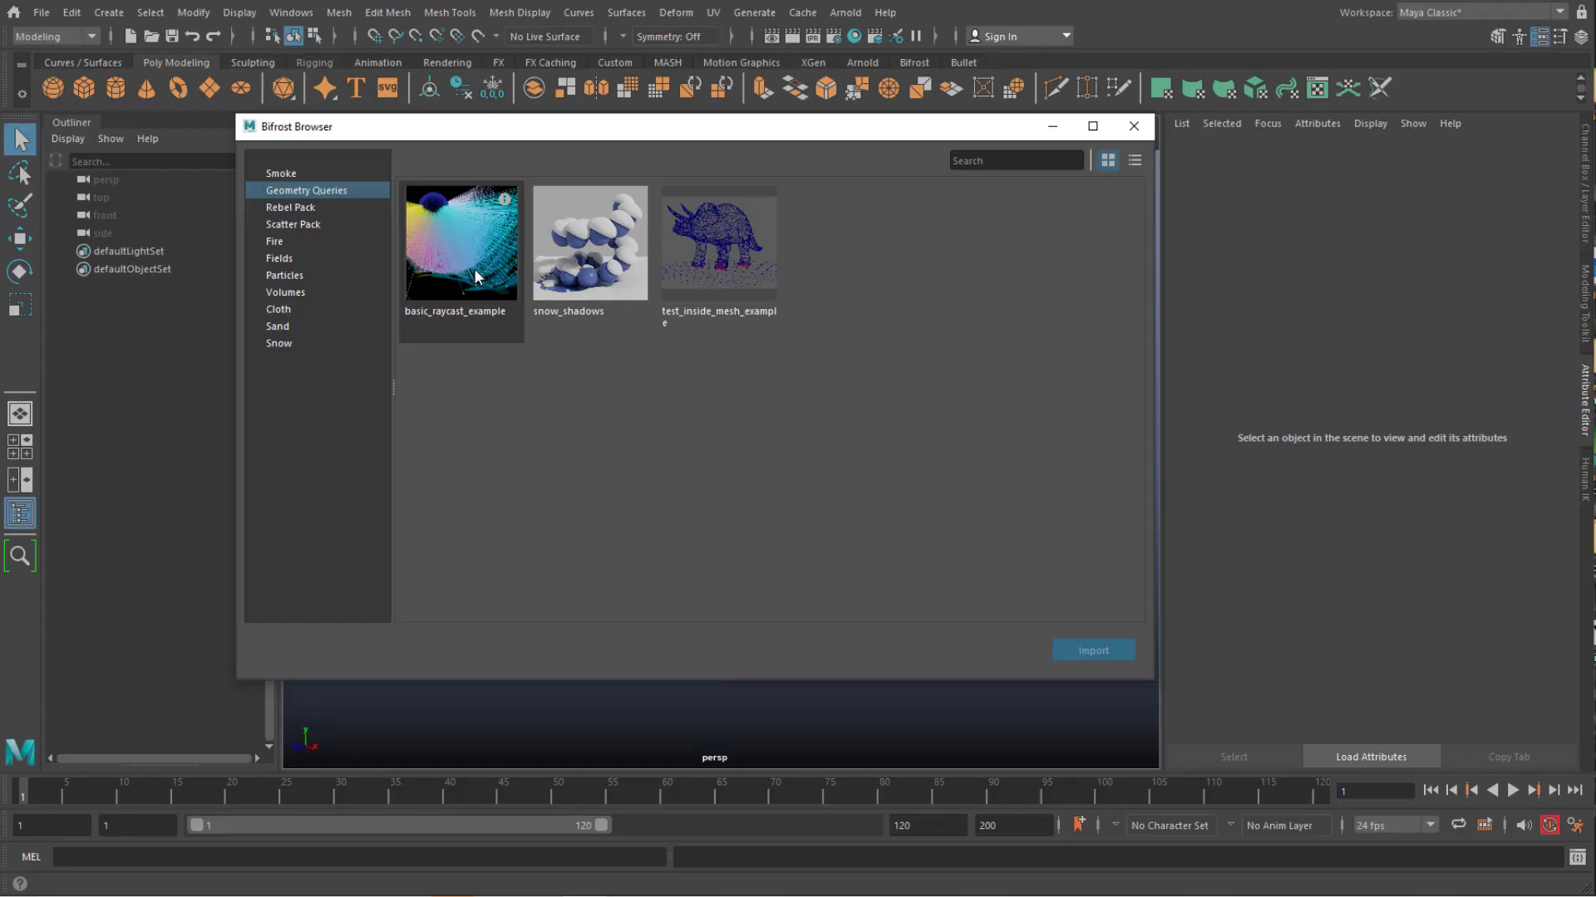
Step: Import basic_raycast_example, shift the Bifrost Graph Editor up-left, and auto-layout its nodes
{"action": "left_click", "coordinate": [789, 680]}
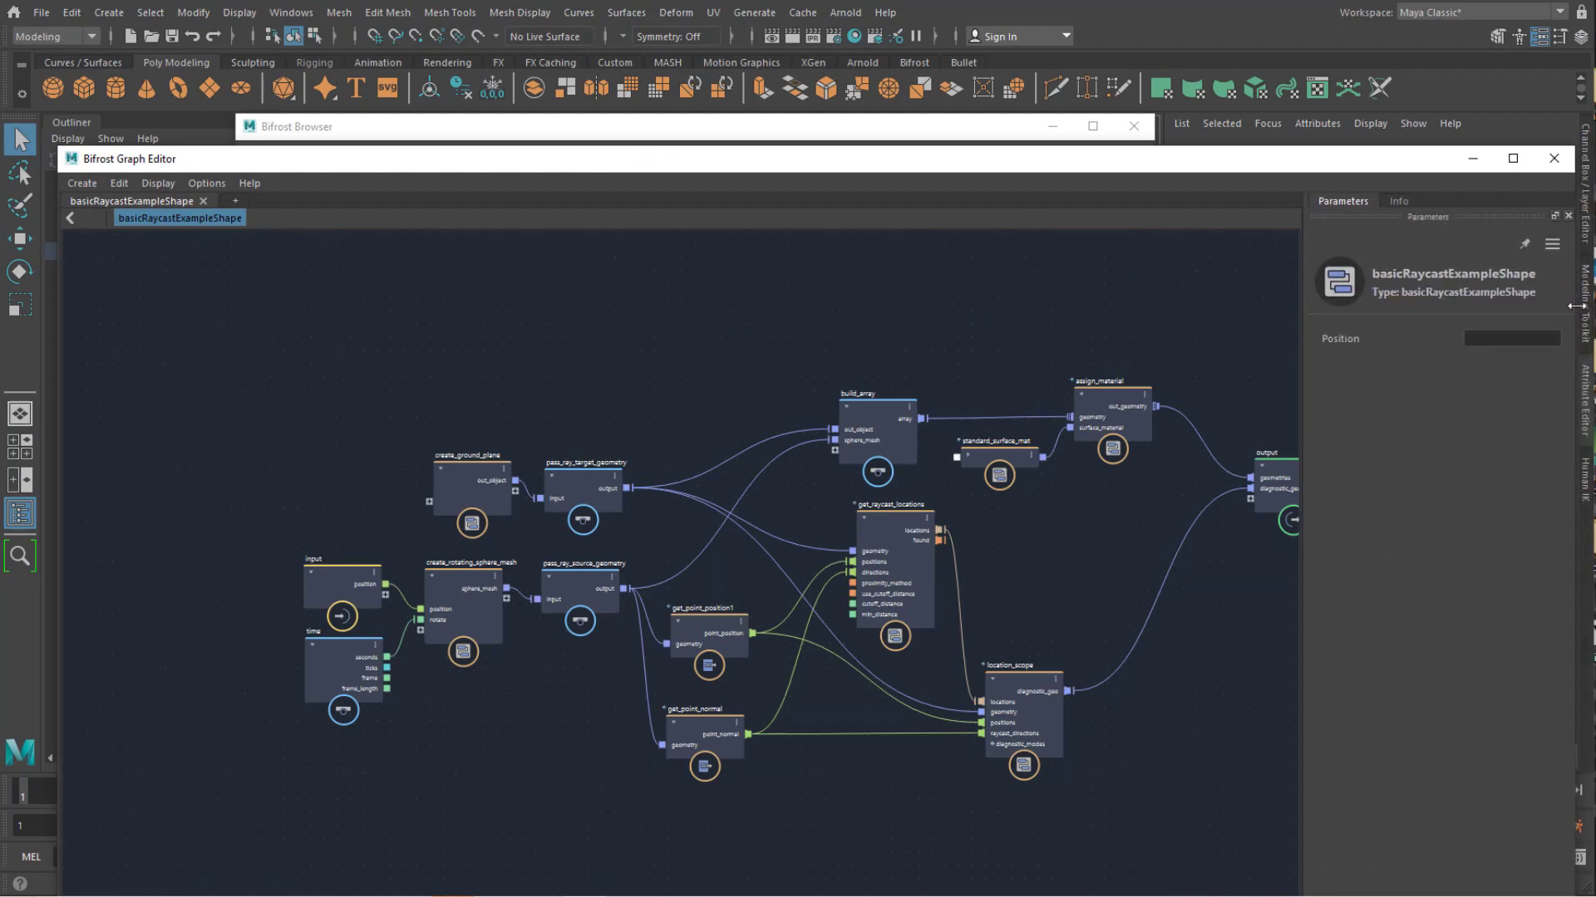
{"action": "left_click_drag", "start_coordinate": [1292, 173], "coordinate": [1251, 75]}
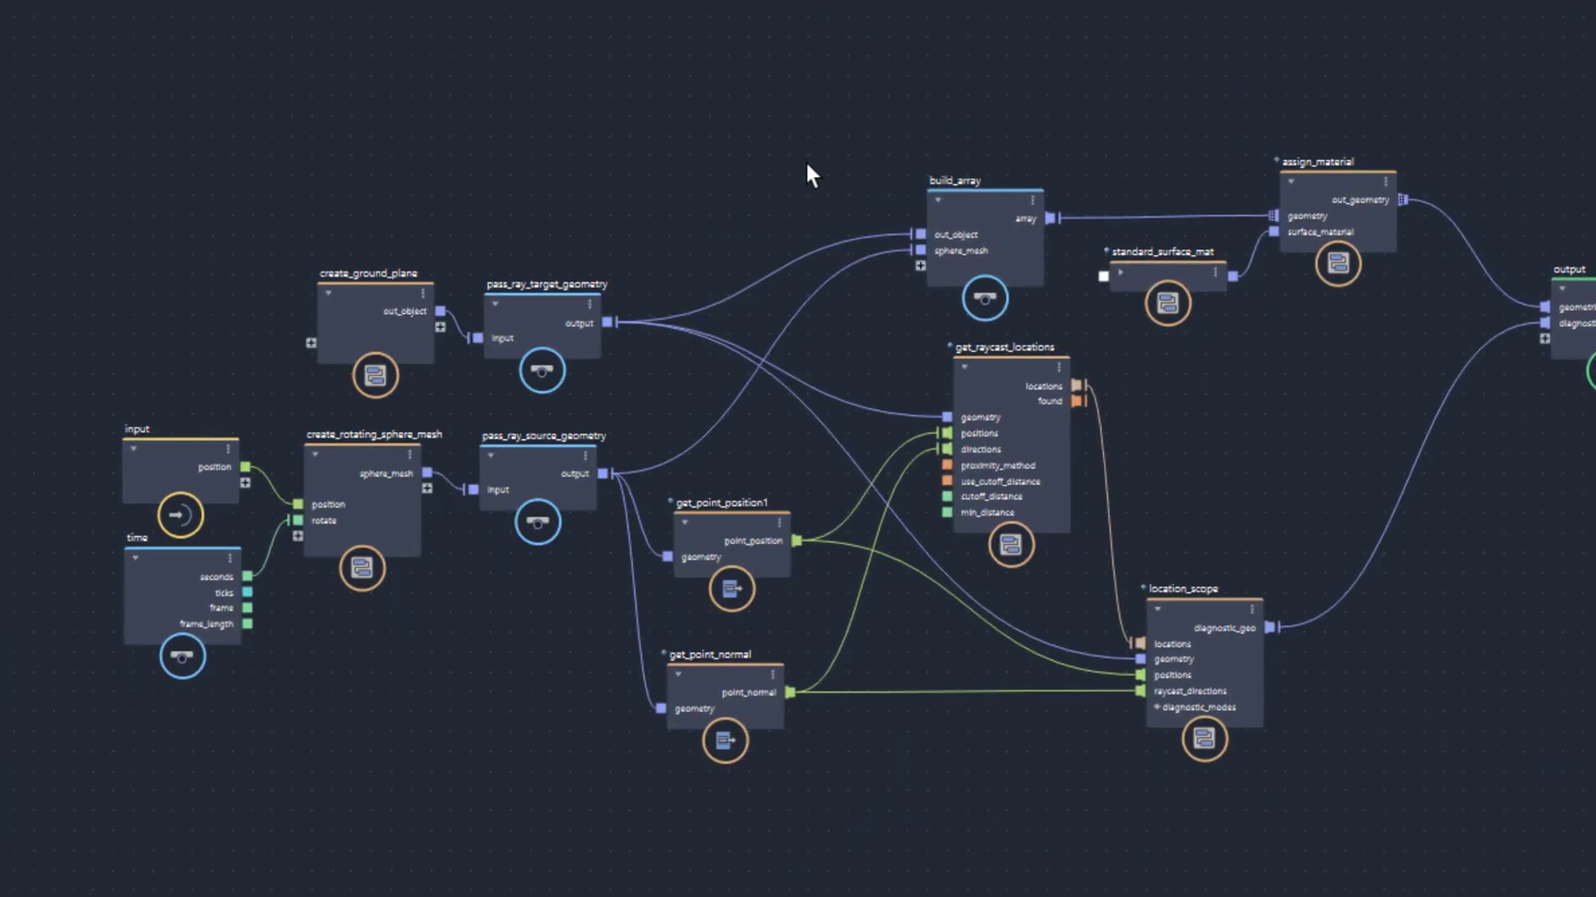
{"action": "key", "text": "l"}
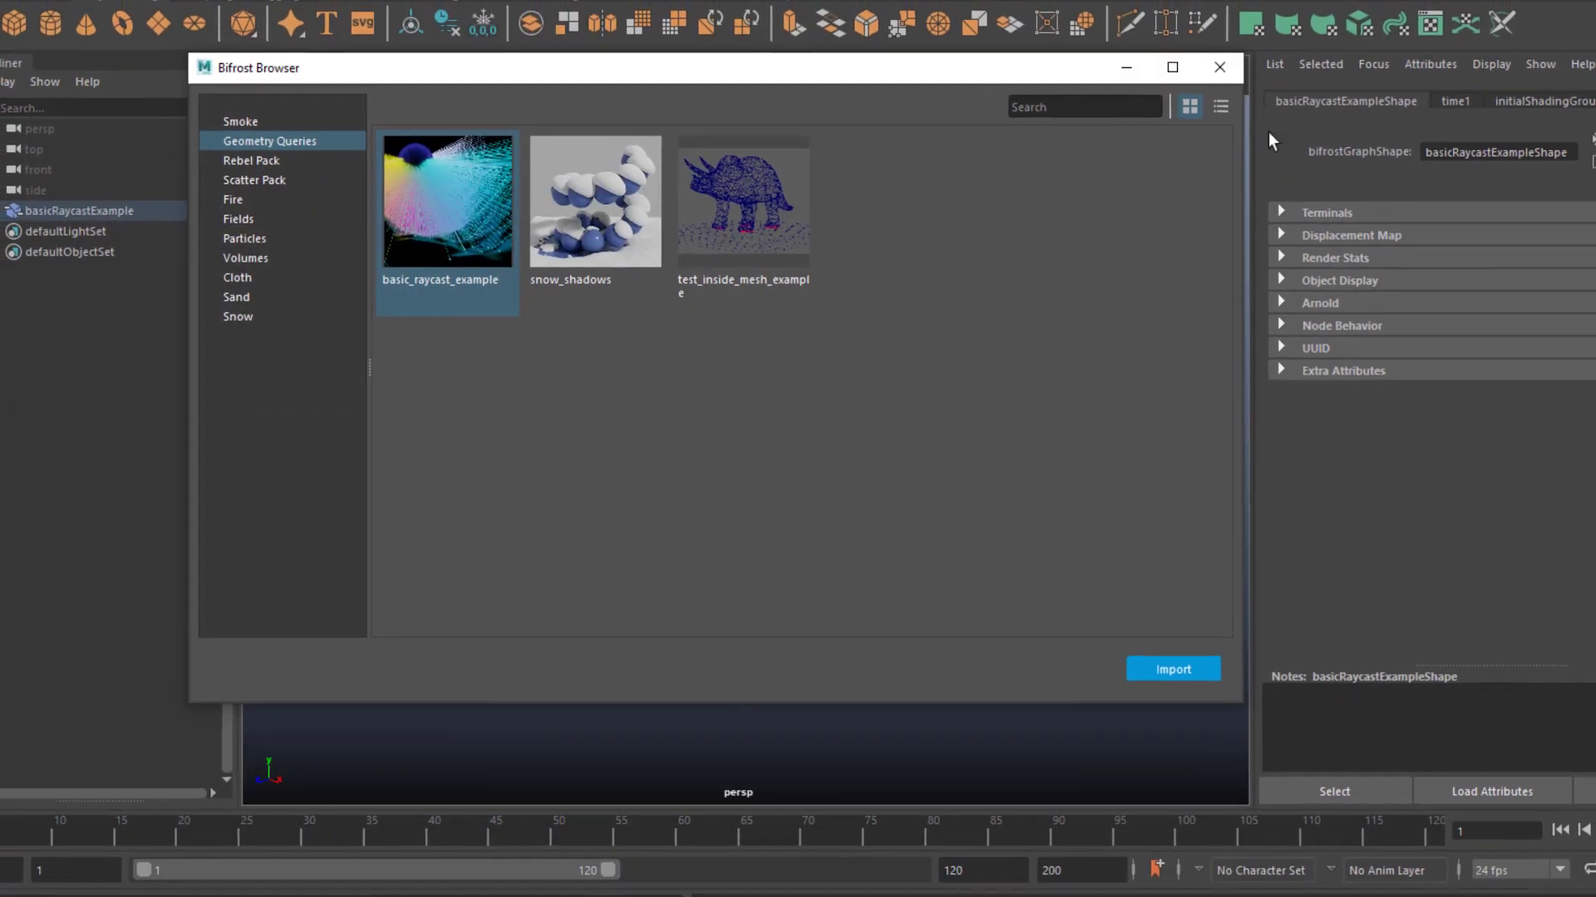
Step: Close the browser, deselect, render the raycast terrain with Arnold, then tumble the viewport
{"action": "left_click", "coordinate": [1232, 58]}
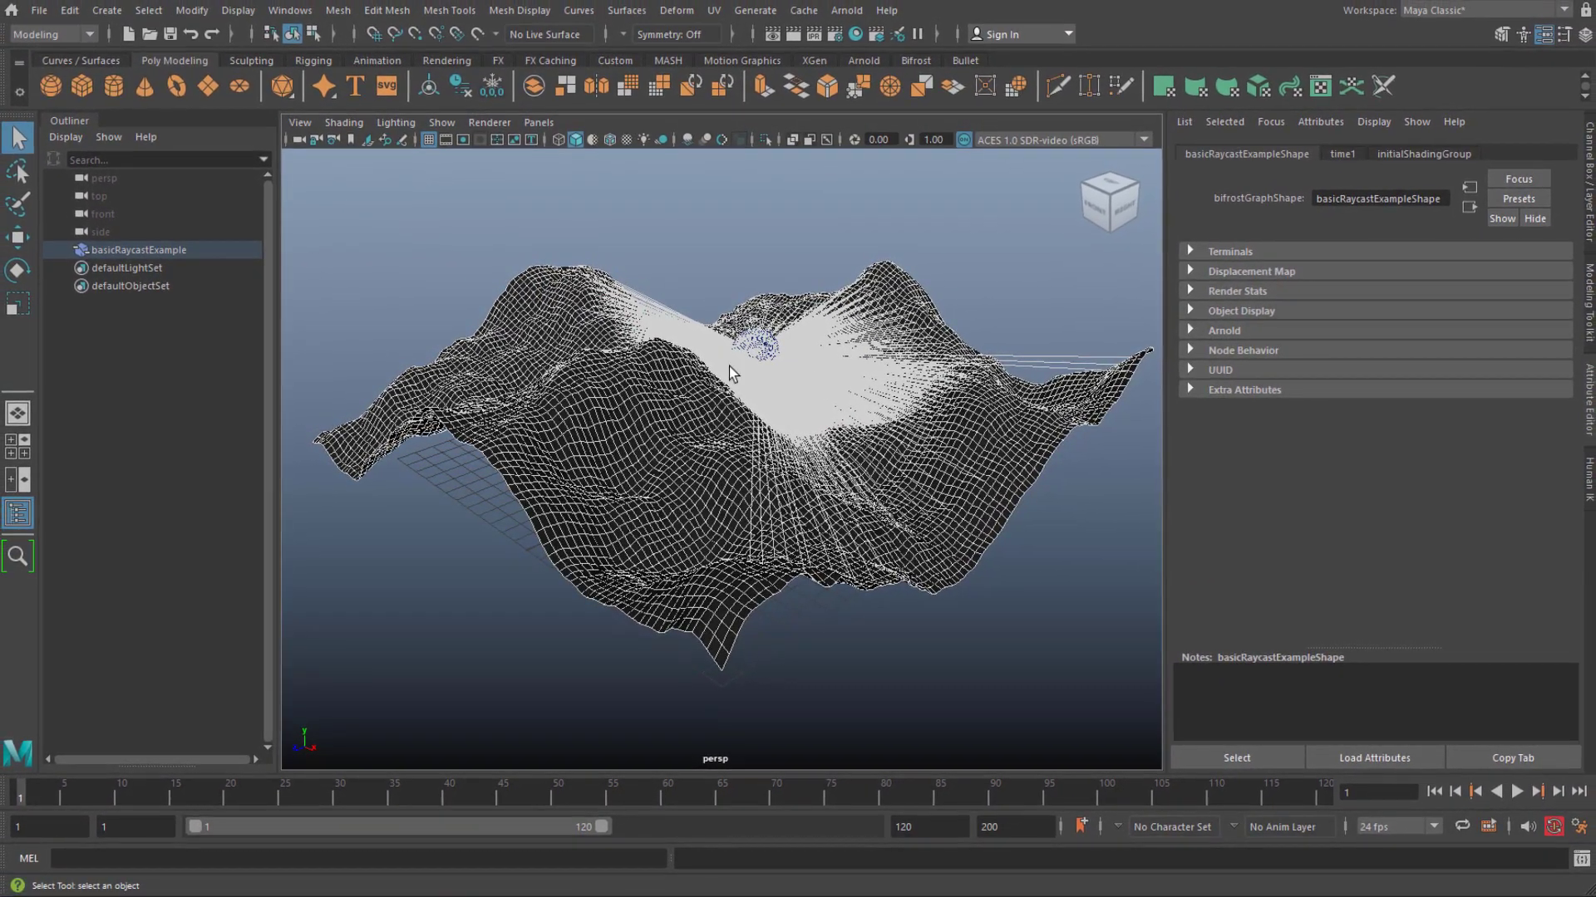
{"action": "left_click", "coordinate": [462, 571]}
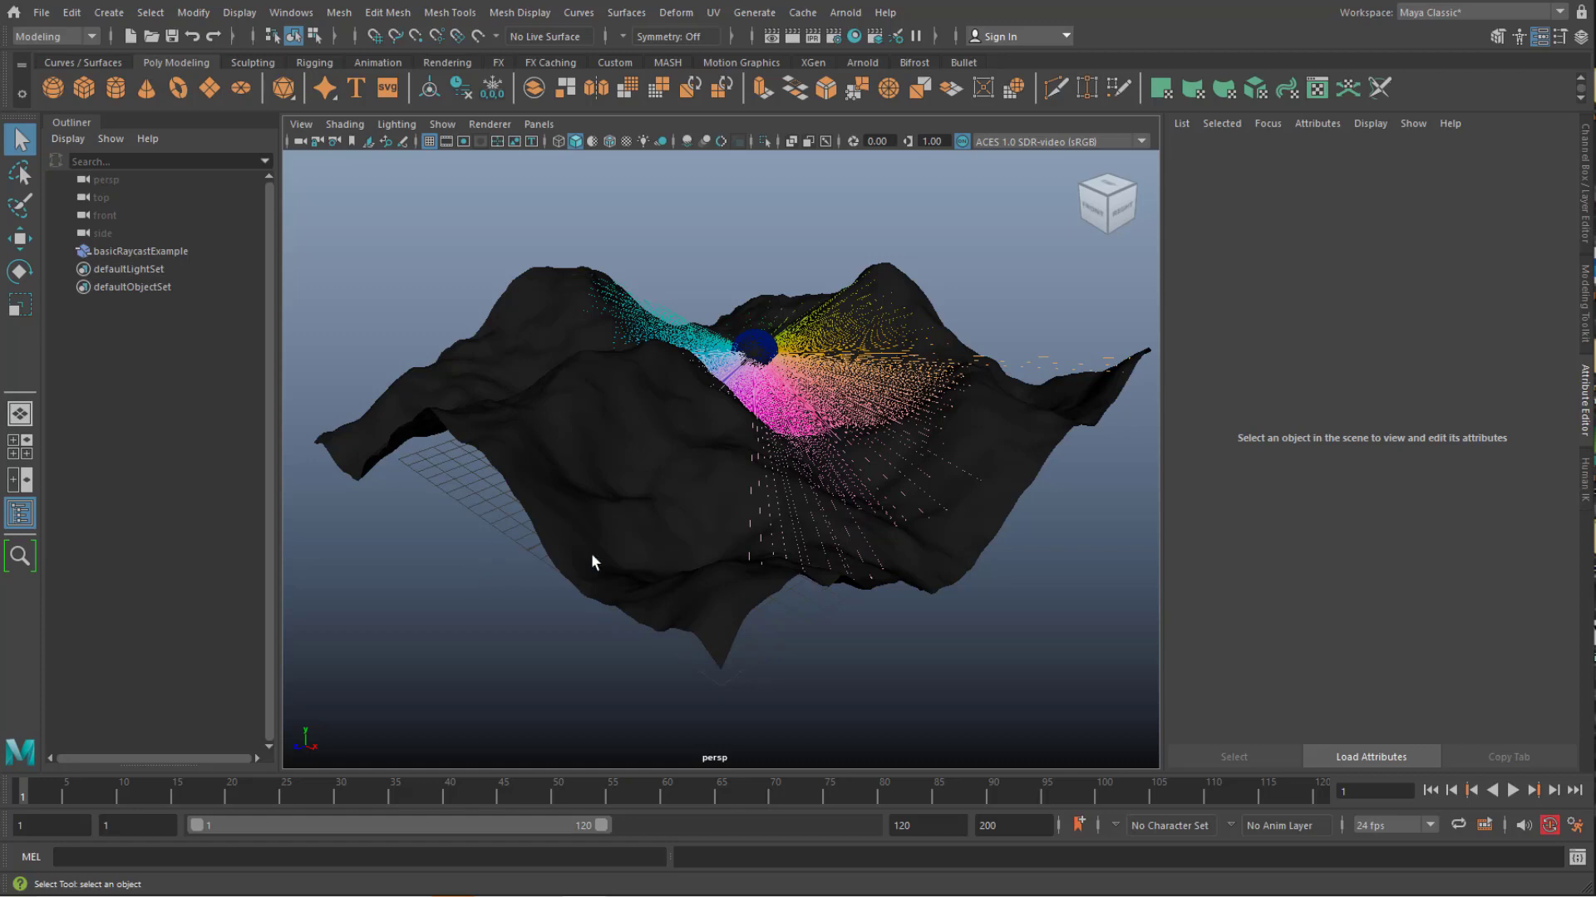
{"action": "left_click", "coordinate": [845, 12]}
{"action": "left_click", "coordinate": [862, 49]}
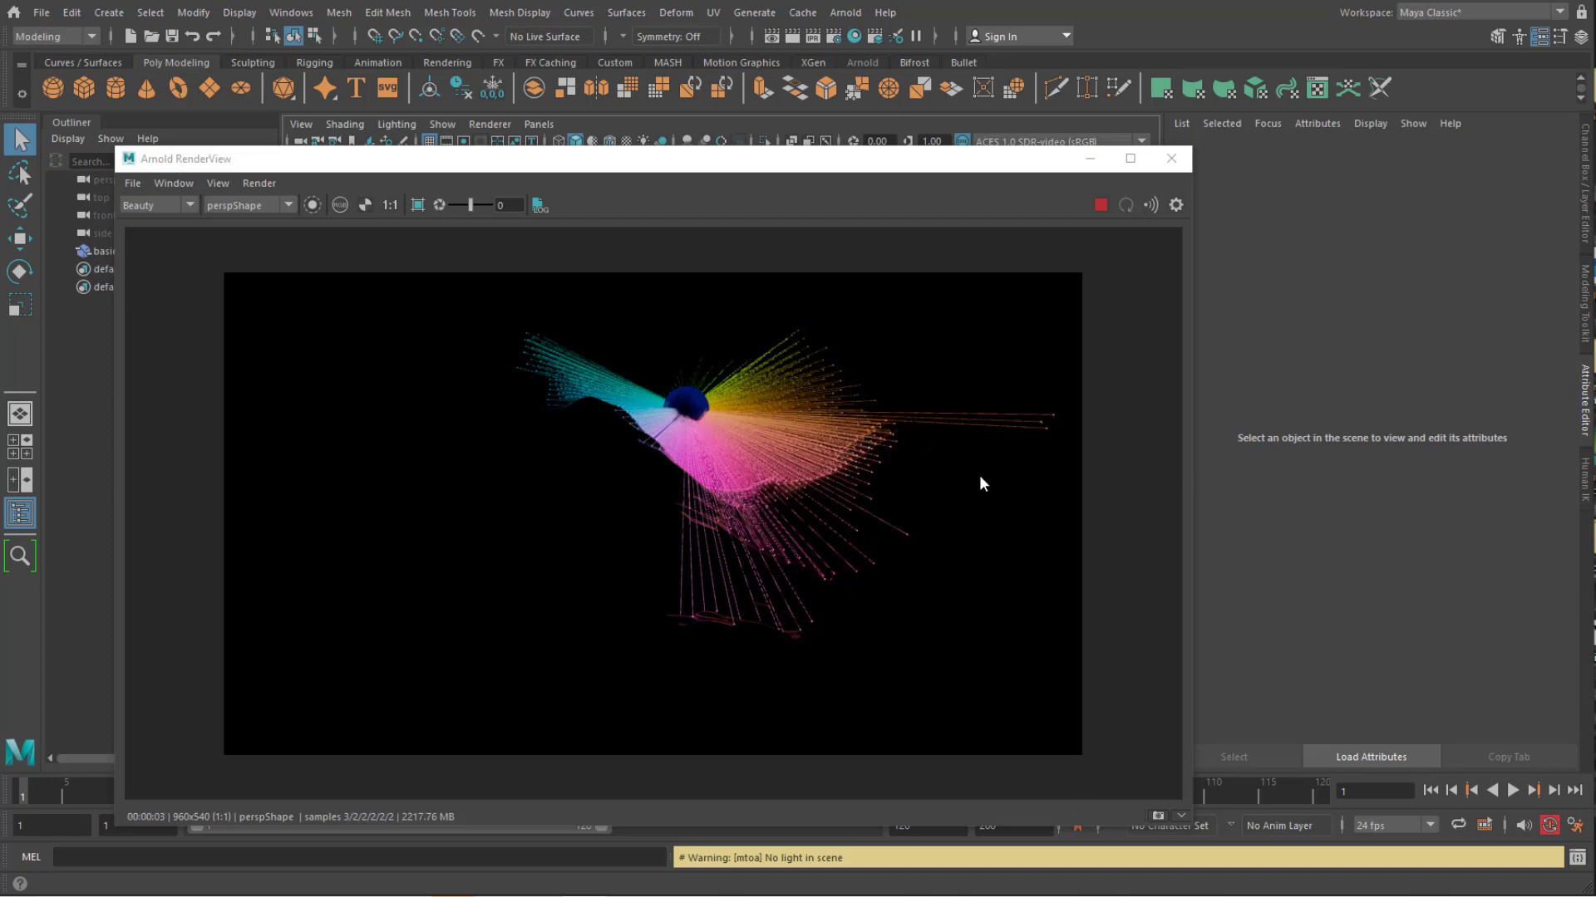
{"action": "left_click", "coordinate": [1172, 159]}
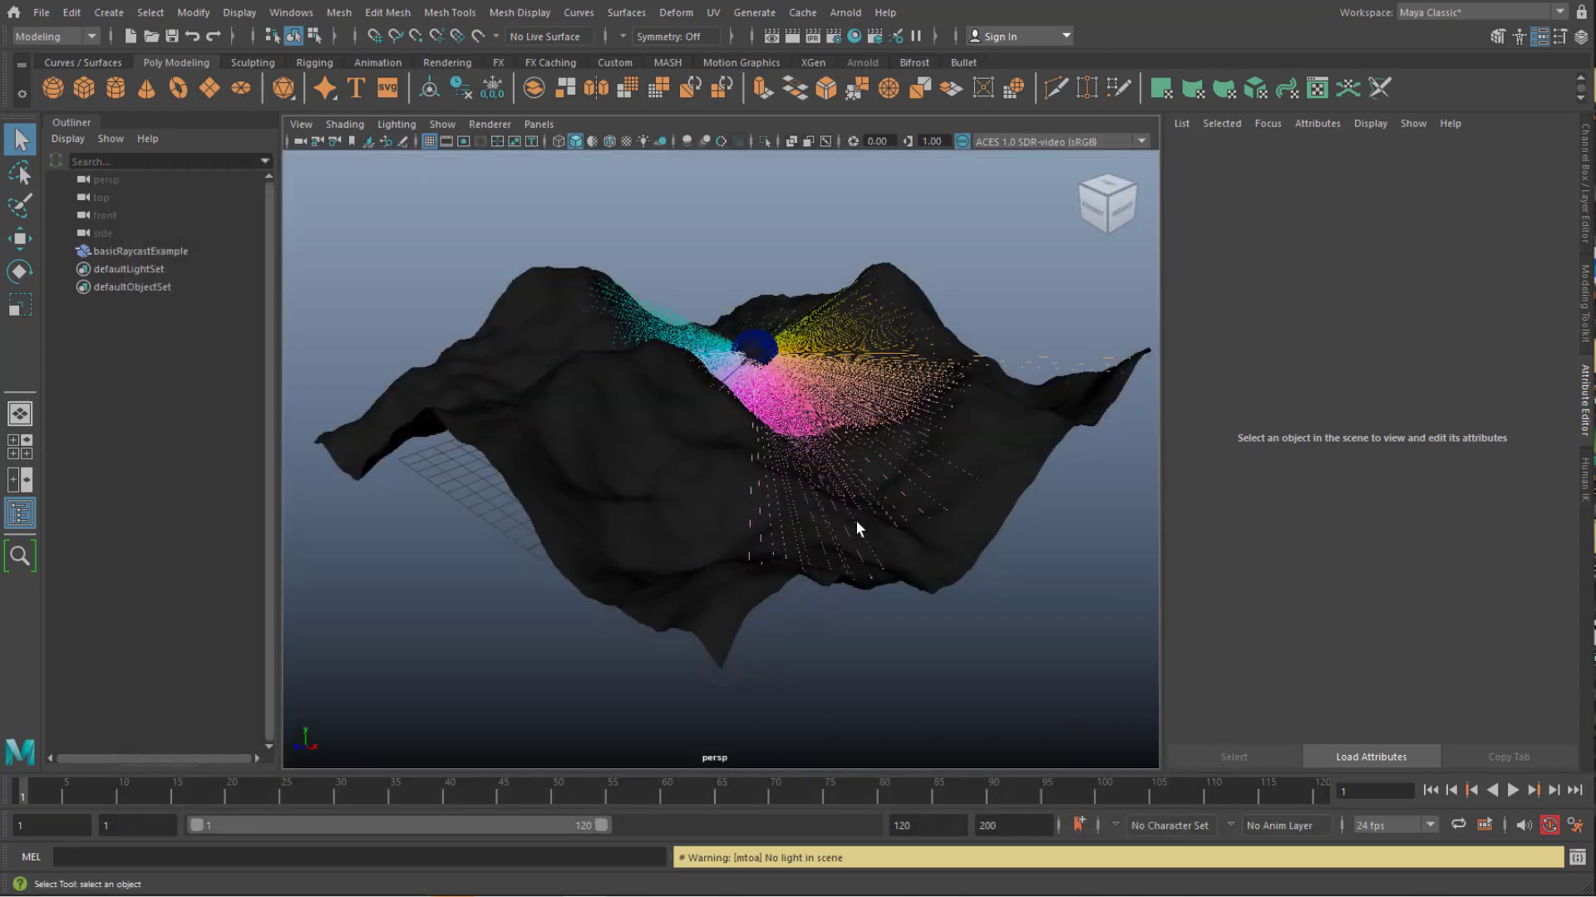
{"action": "left_click_drag", "start_coordinate": [869, 509], "coordinate": [967, 517], "text": "alt"}
{"action": "left_click_drag", "start_coordinate": [499, 374], "coordinate": [565, 432], "text": "alt"}
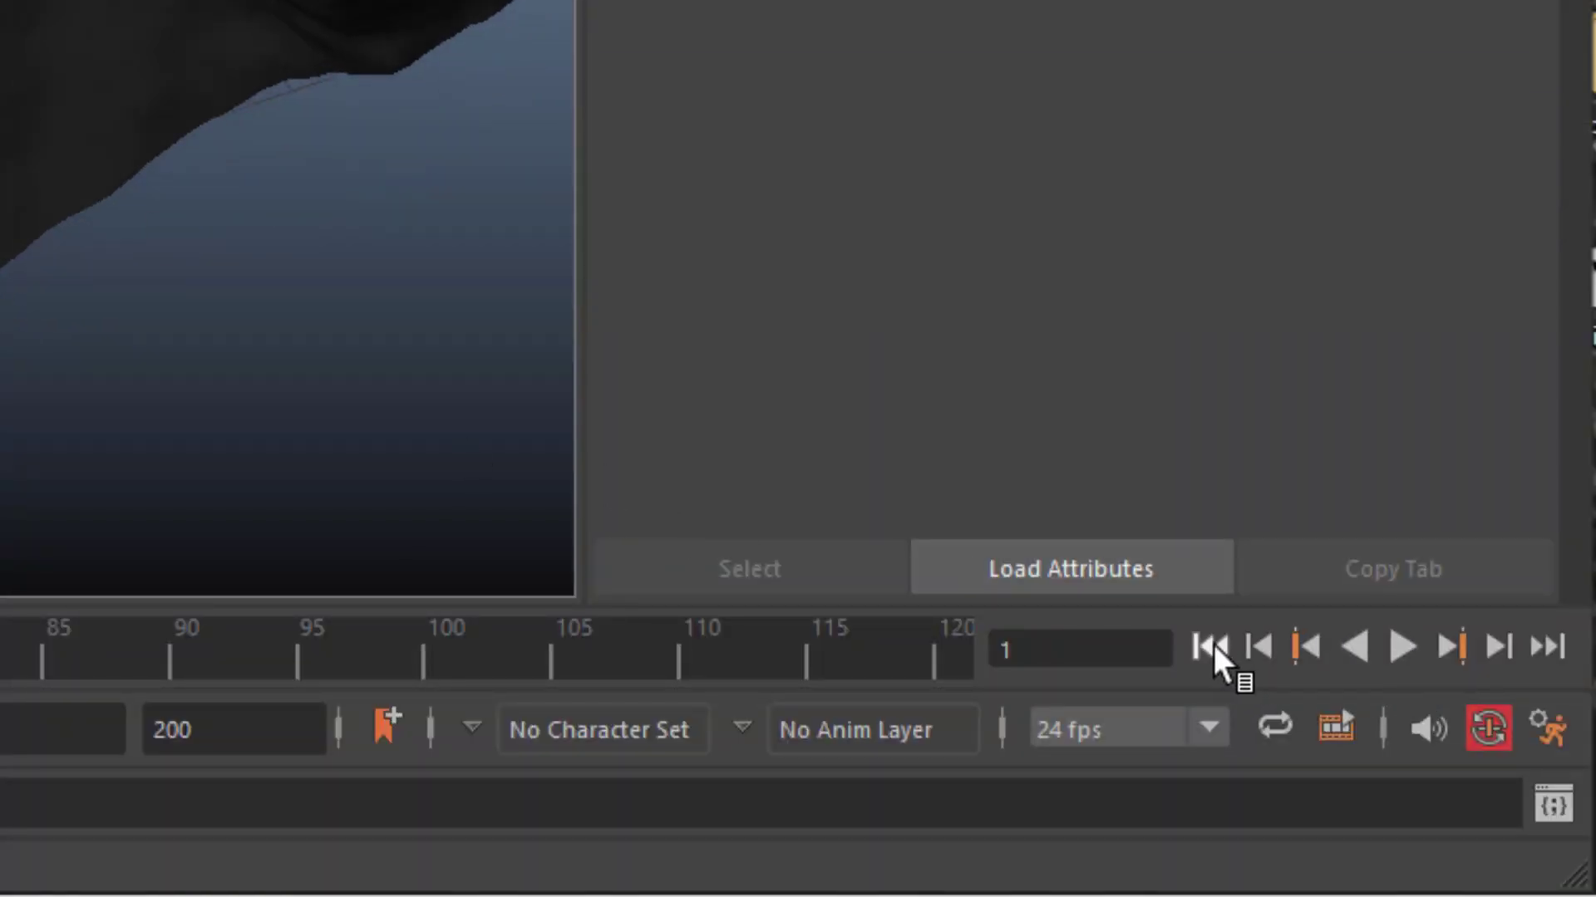
Step: Play the raycast animation, stopping at frame 7, and view it from a new angle
{"action": "left_click", "coordinate": [1403, 647]}
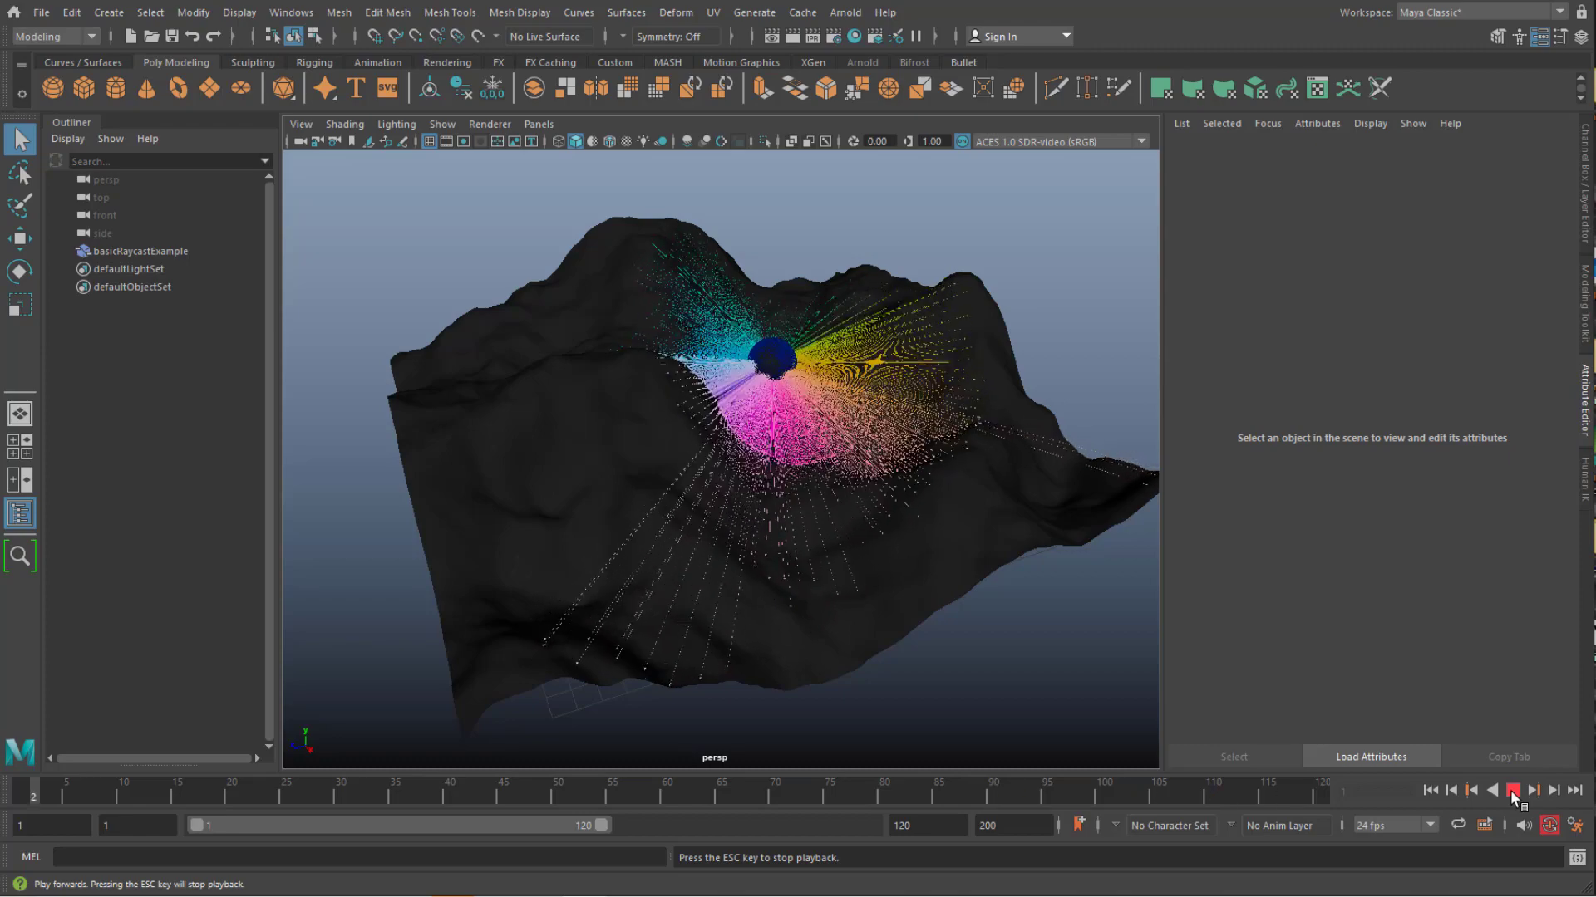
{"action": "left_click", "coordinate": [1513, 792]}
{"action": "left_click_drag", "start_coordinate": [987, 613], "coordinate": [823, 594], "text": "alt"}
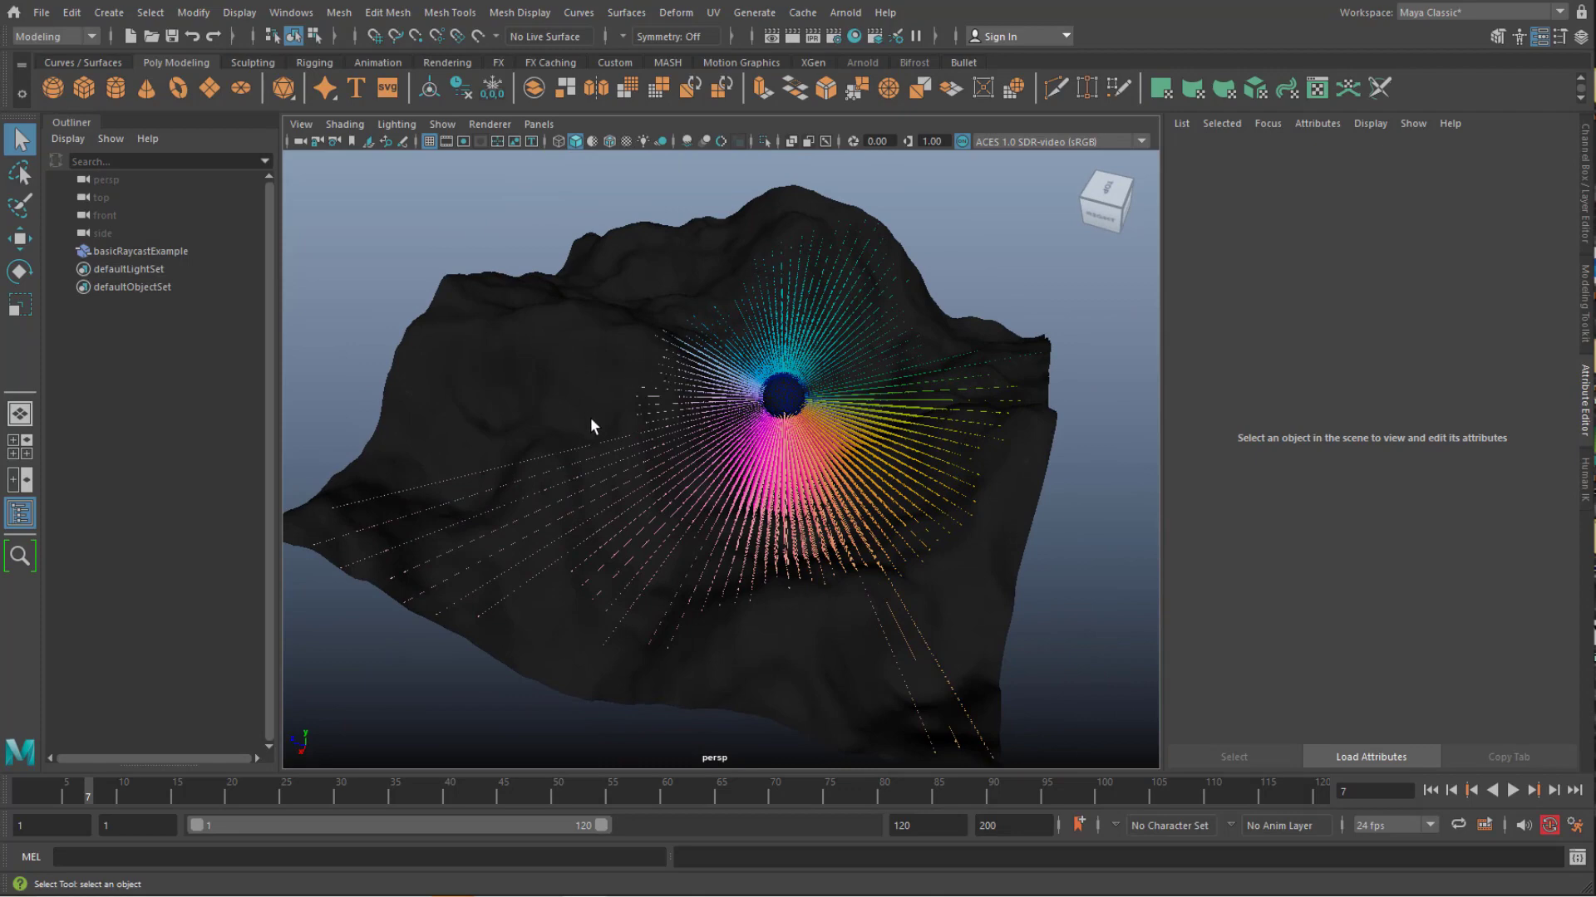
Step: Delete the raycast example, undo the deletion, then reselect the basicRaycastExample terrain
{"action": "left_click", "coordinate": [536, 344]}
{"action": "key", "text": "Delete"}
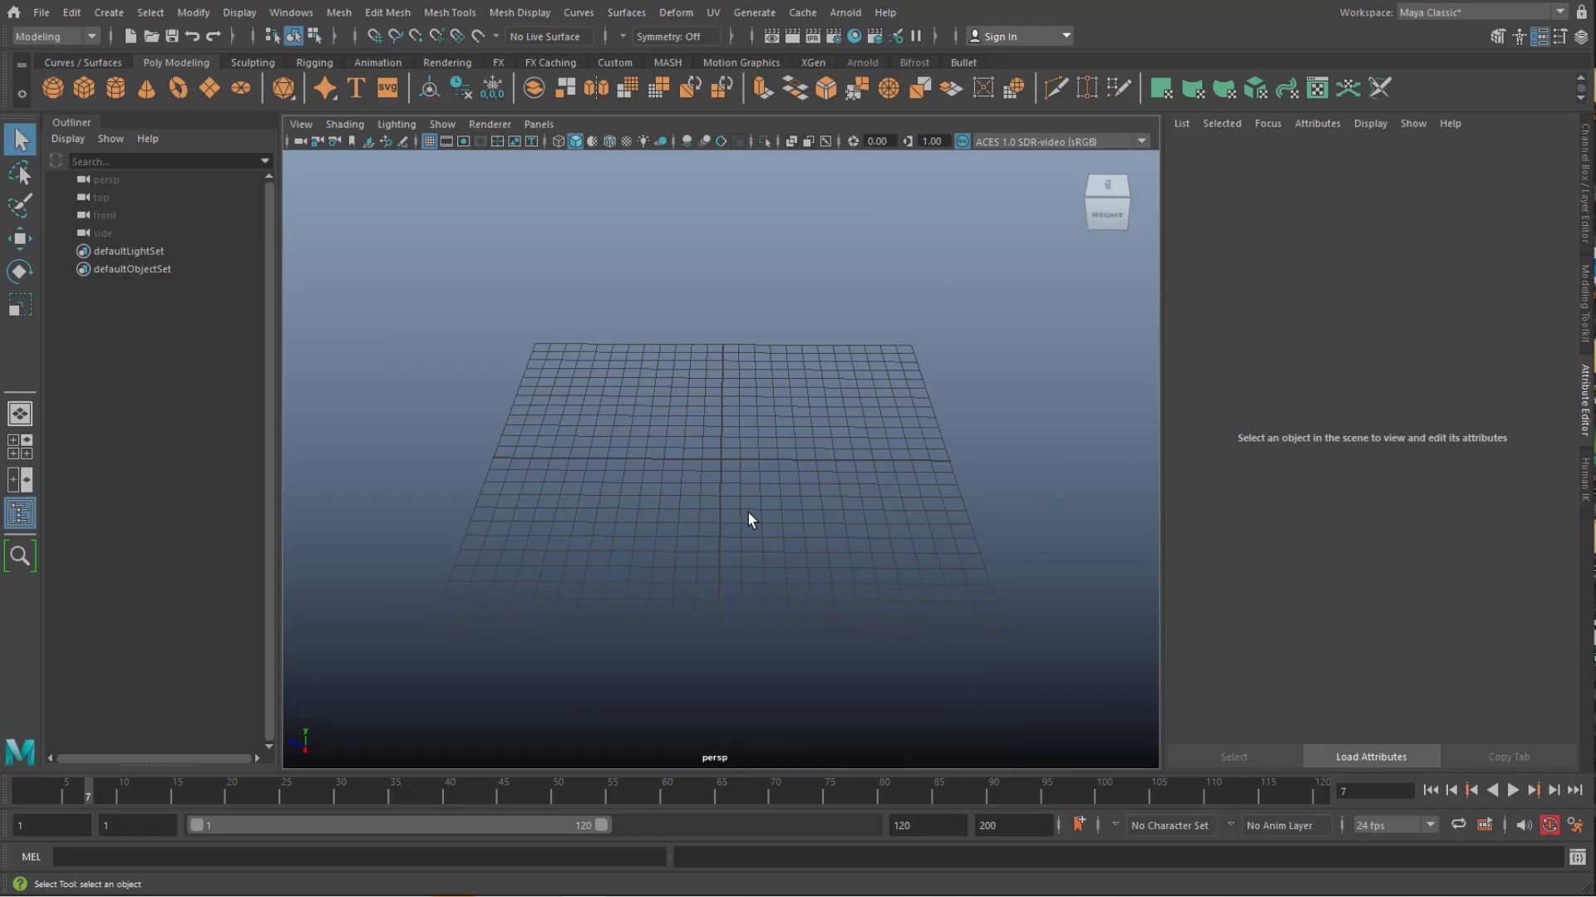
{"action": "key", "text": "ctrl+z"}
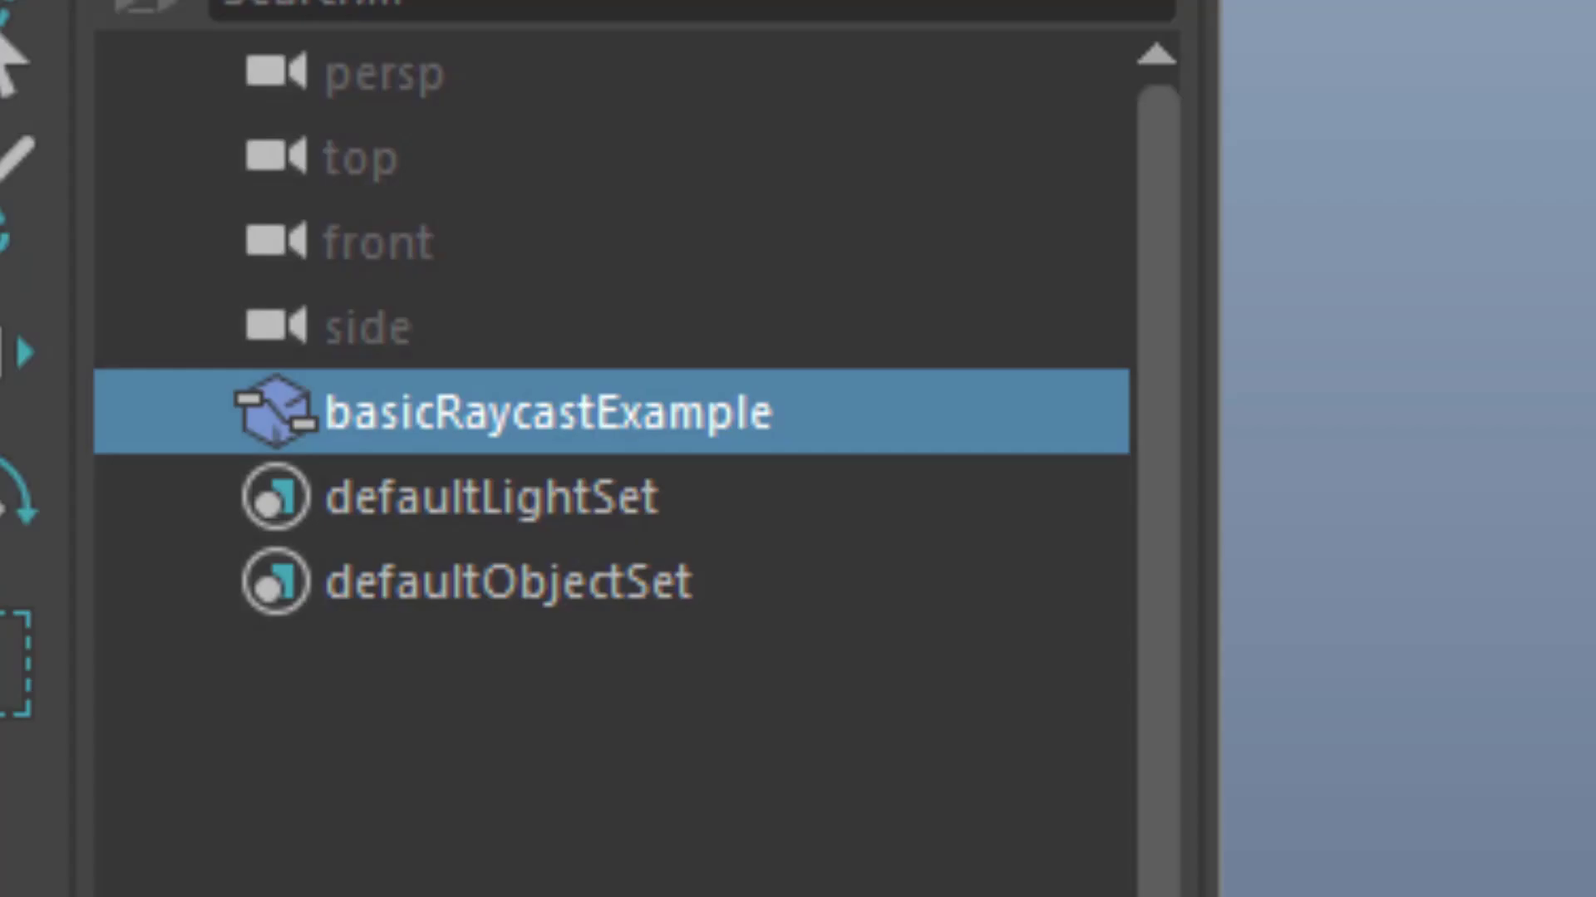
{"action": "key", "text": "Escape"}
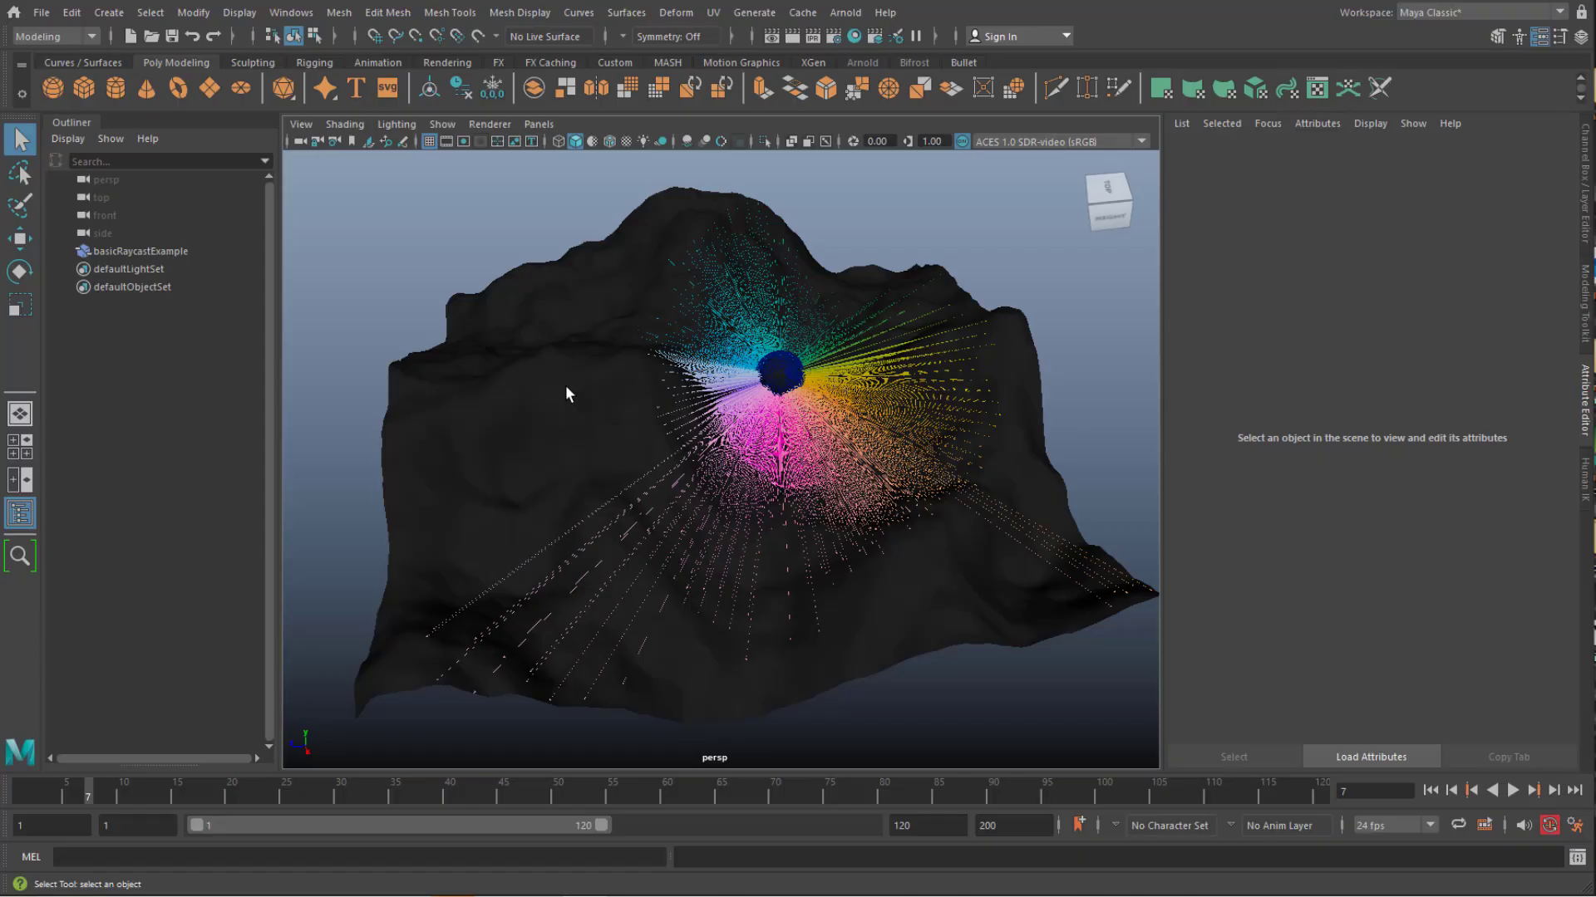
{"action": "left_click", "coordinate": [565, 386]}
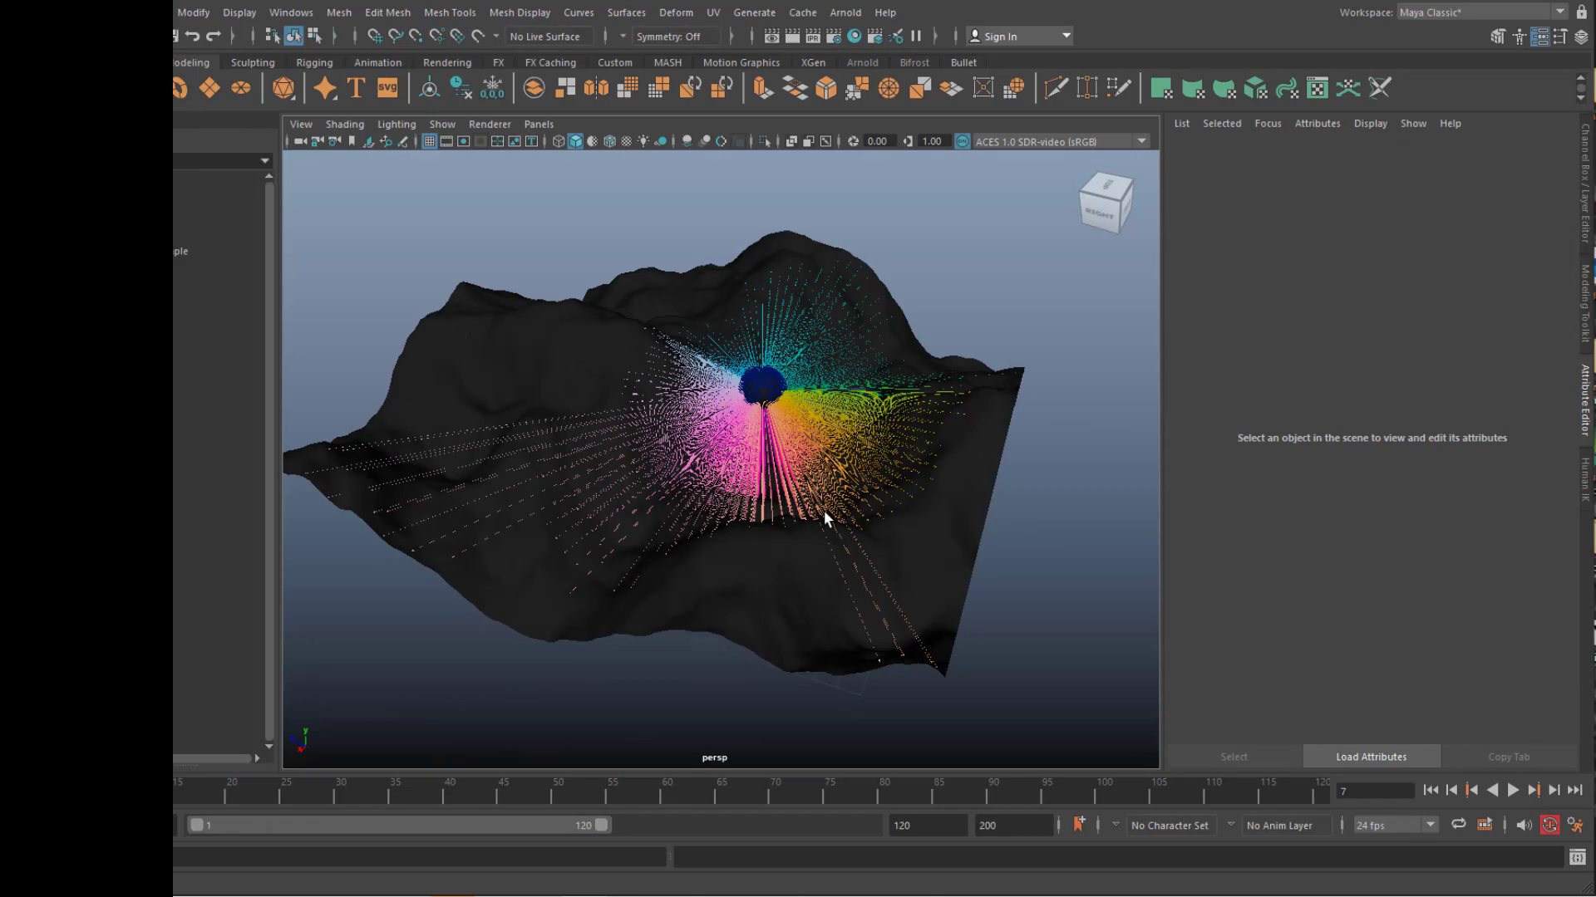
Step: Orbit and pan the viewport to an oblique side view of the raycast terrain
{"action": "left_click_drag", "start_coordinate": [824, 510], "coordinate": [674, 579], "text": "alt"}
{"action": "middle_click_drag", "start_coordinate": [798, 546], "coordinate": [766, 500], "text": "alt"}
{"action": "left_click_drag", "start_coordinate": [750, 540], "coordinate": [819, 531], "text": "alt"}
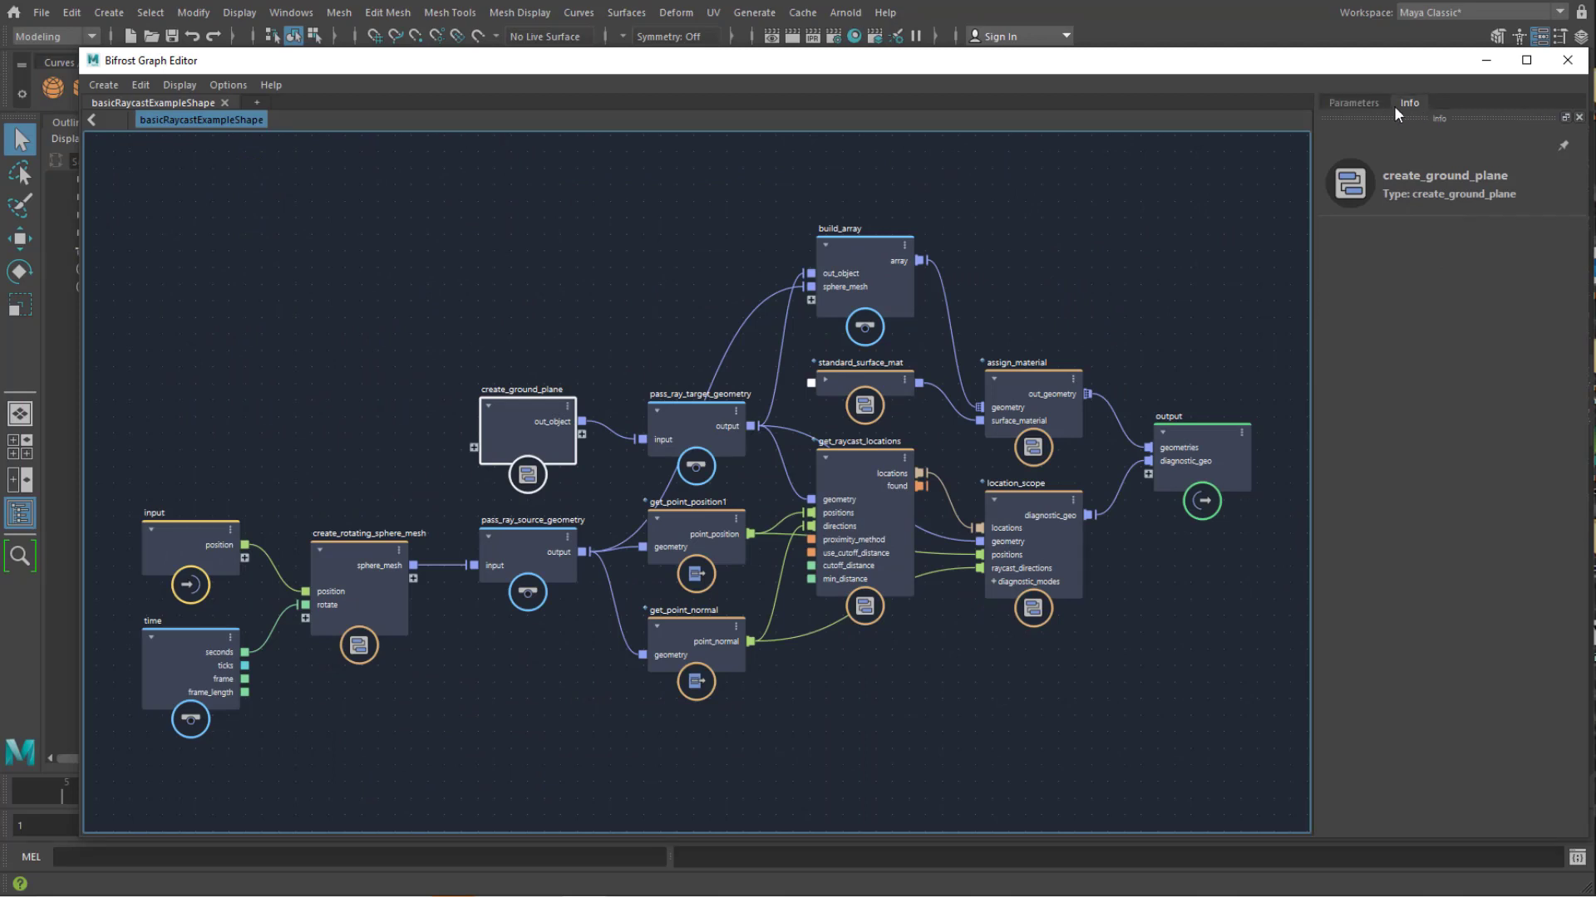
Step: Inspect the time, sphere mesh, pass and get_point nodes' Parameters, ending on get_raycast_locations
{"action": "left_click", "coordinate": [1354, 103]}
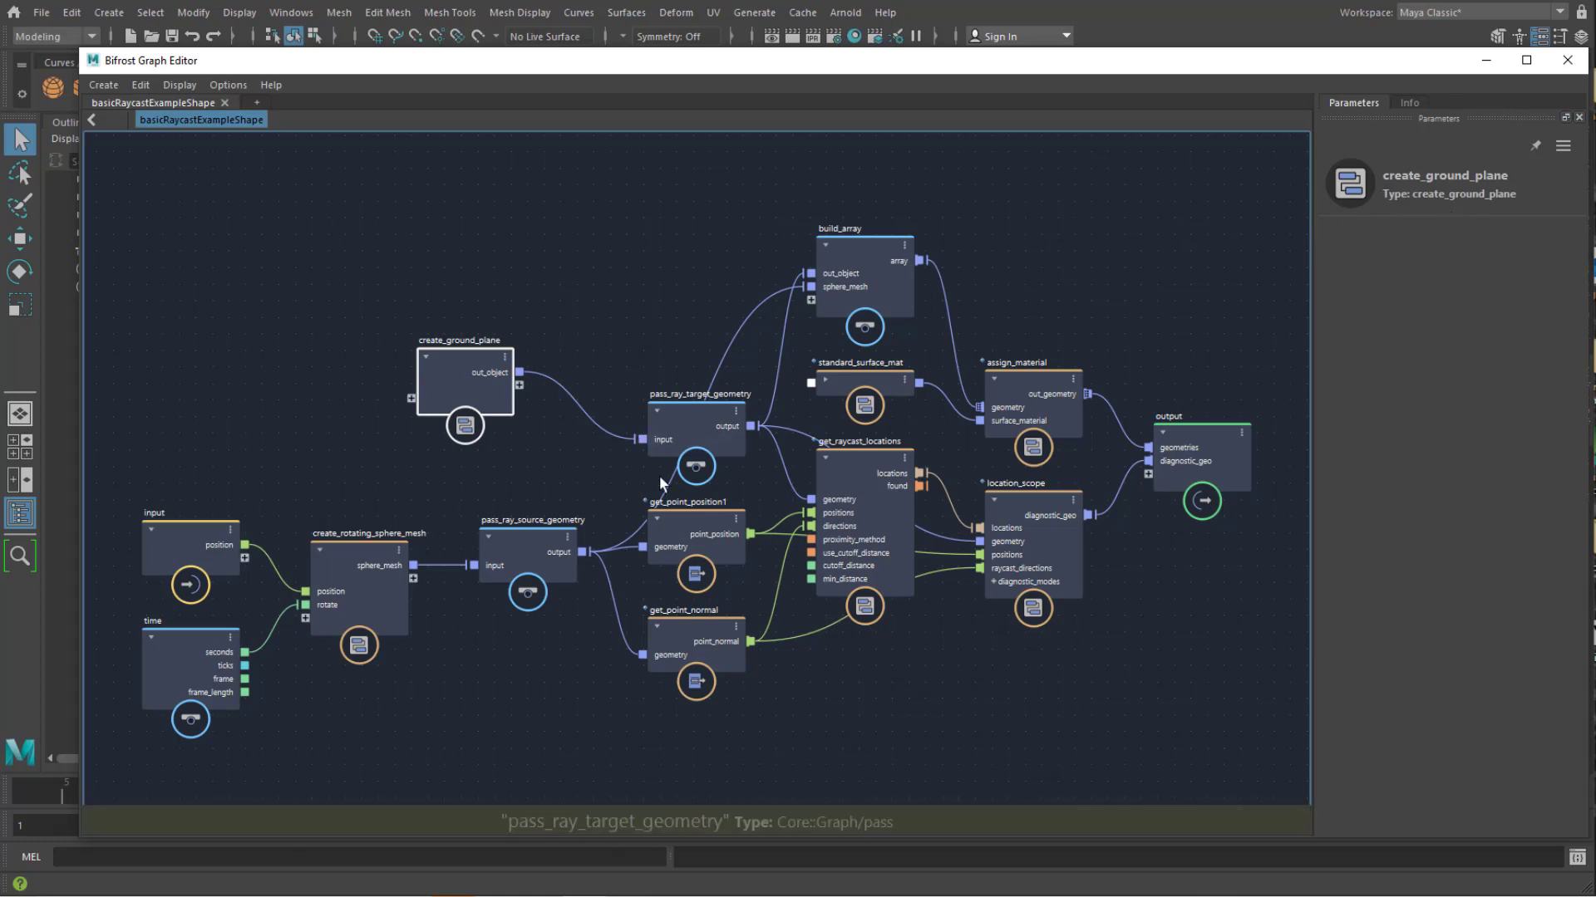
{"action": "left_click", "coordinate": [189, 542]}
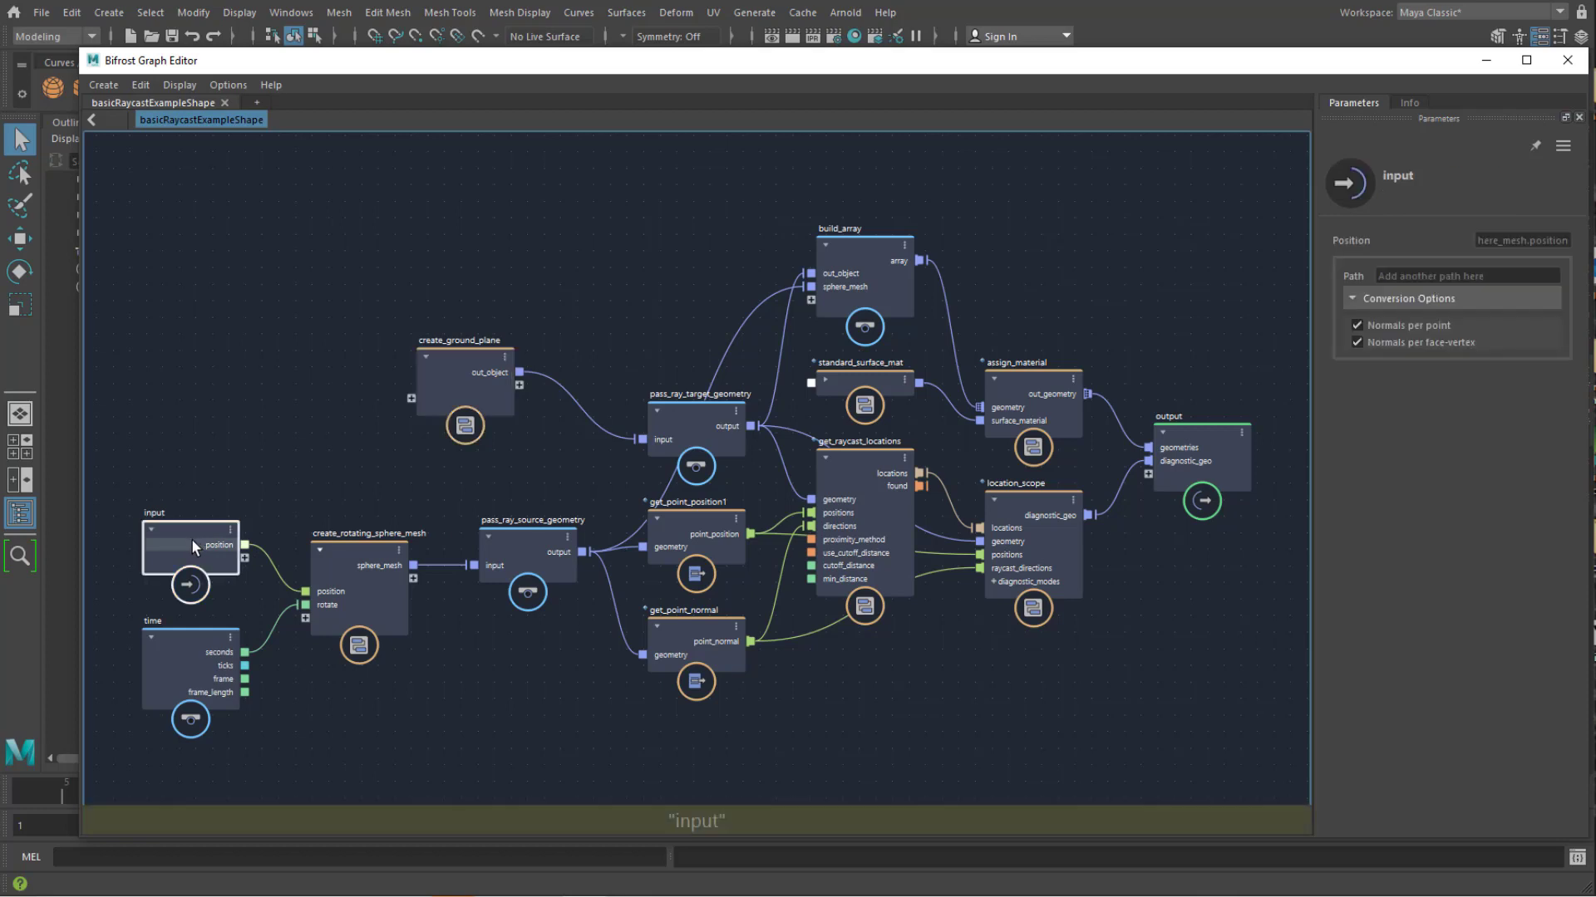
{"action": "left_click", "coordinate": [188, 637]}
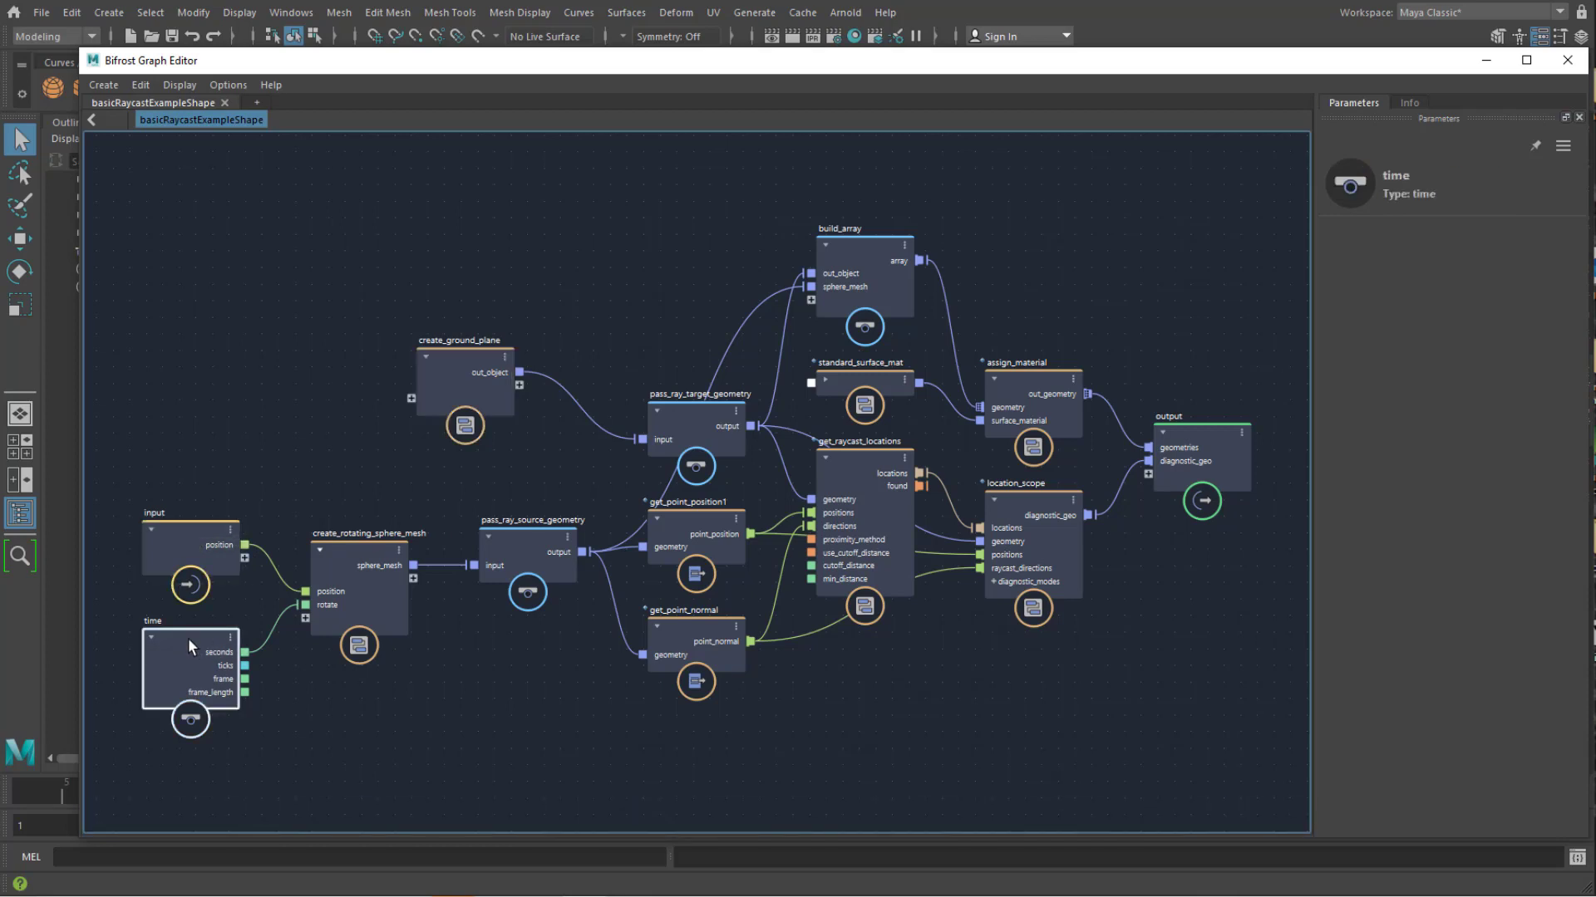
{"action": "left_click", "coordinate": [362, 558]}
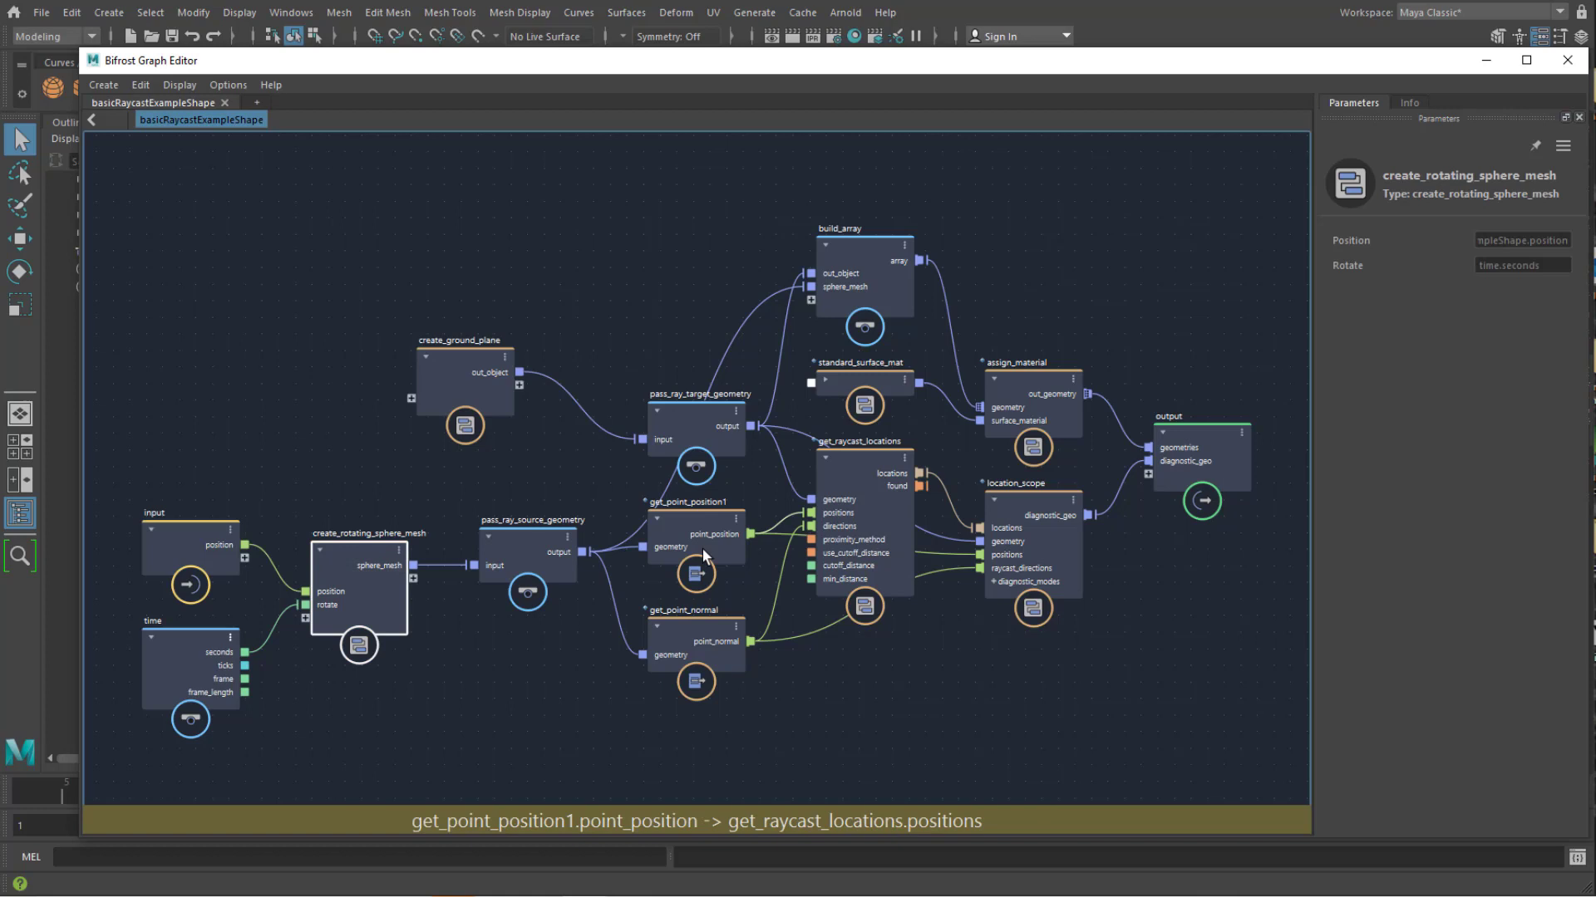
{"action": "left_click", "coordinate": [513, 534]}
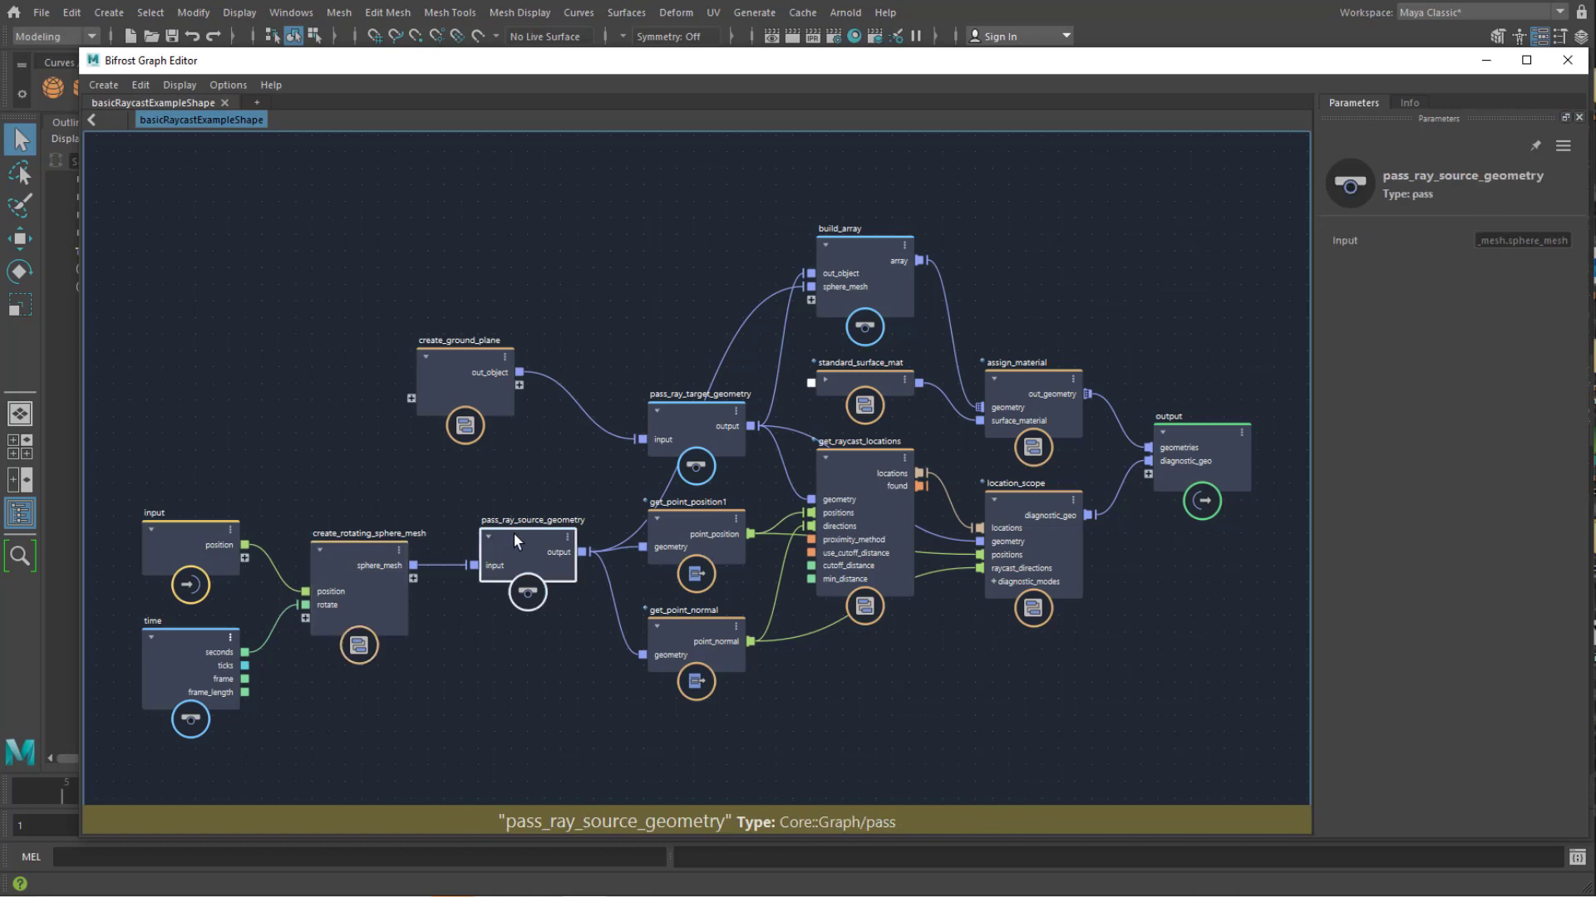
{"action": "left_click", "coordinate": [714, 534]}
{"action": "left_click", "coordinate": [703, 419]}
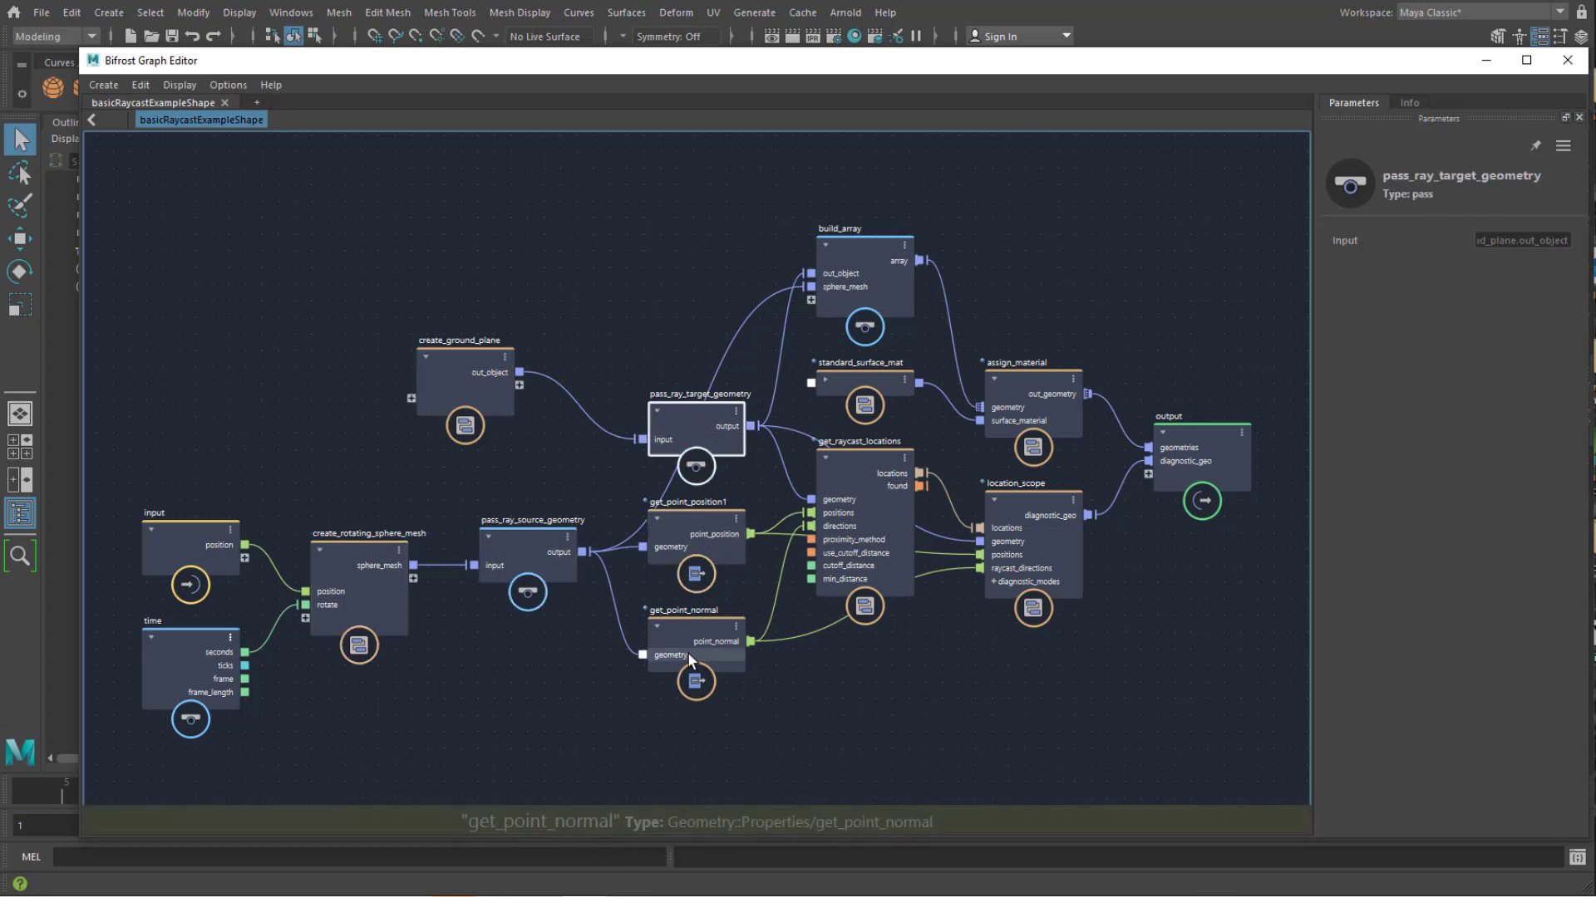
{"action": "left_click", "coordinate": [698, 632]}
{"action": "left_click", "coordinate": [858, 465]}
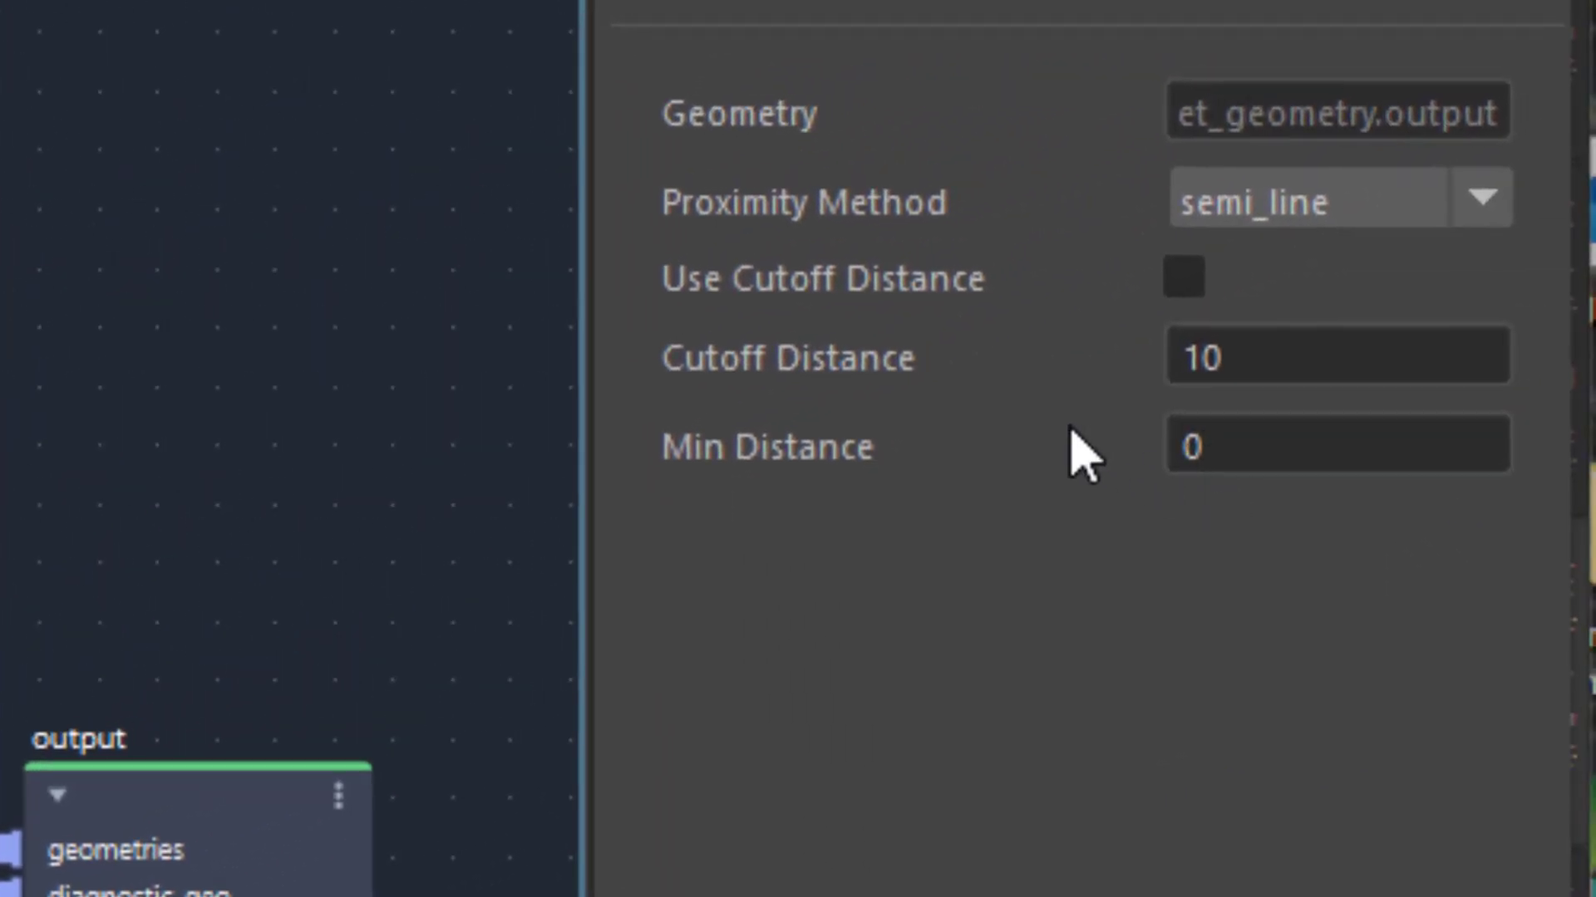
Step: Keep semi_line proximity, set get_raycast_locations Min Distance to 1, then select standard_surface_mat
{"action": "left_click", "coordinate": [1486, 201]}
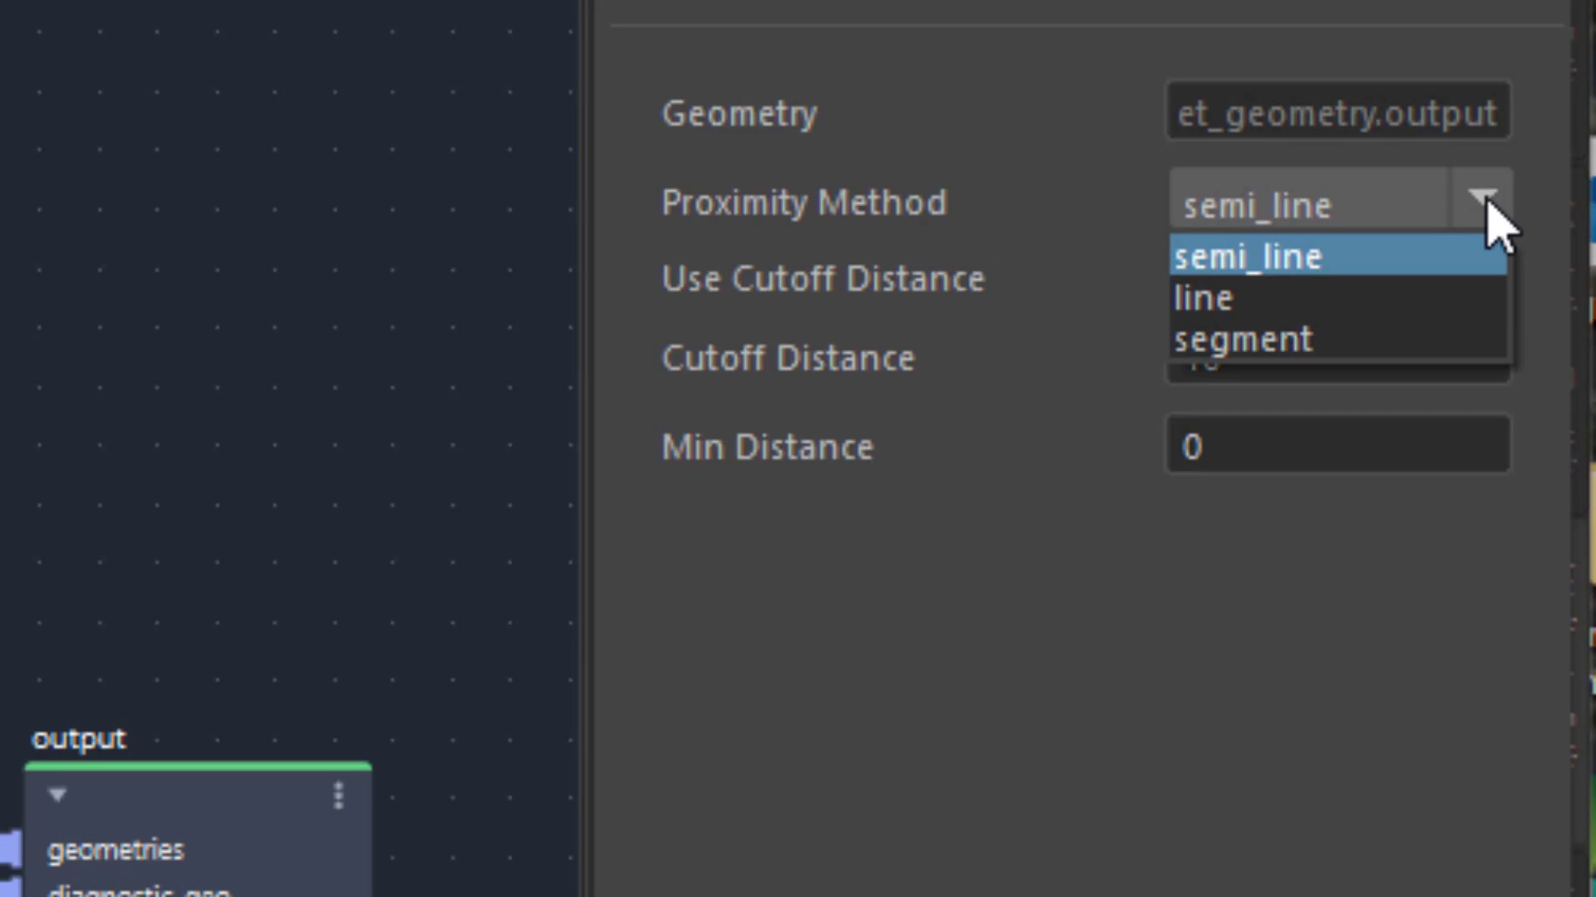
{"action": "left_click", "coordinate": [1343, 535]}
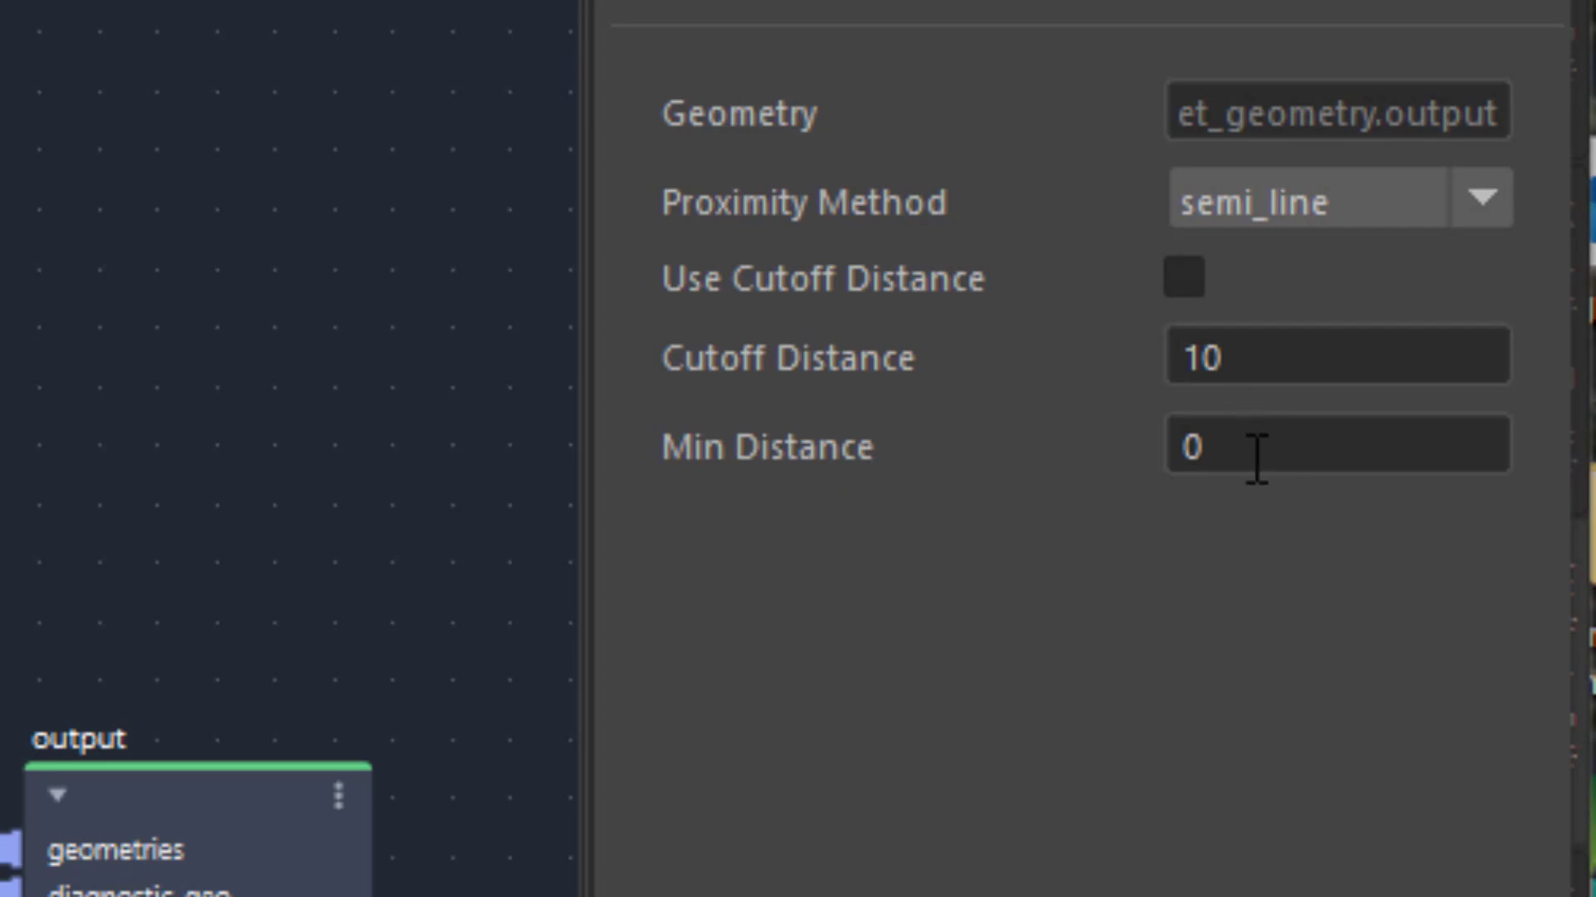
{"action": "left_click", "coordinate": [1190, 470]}
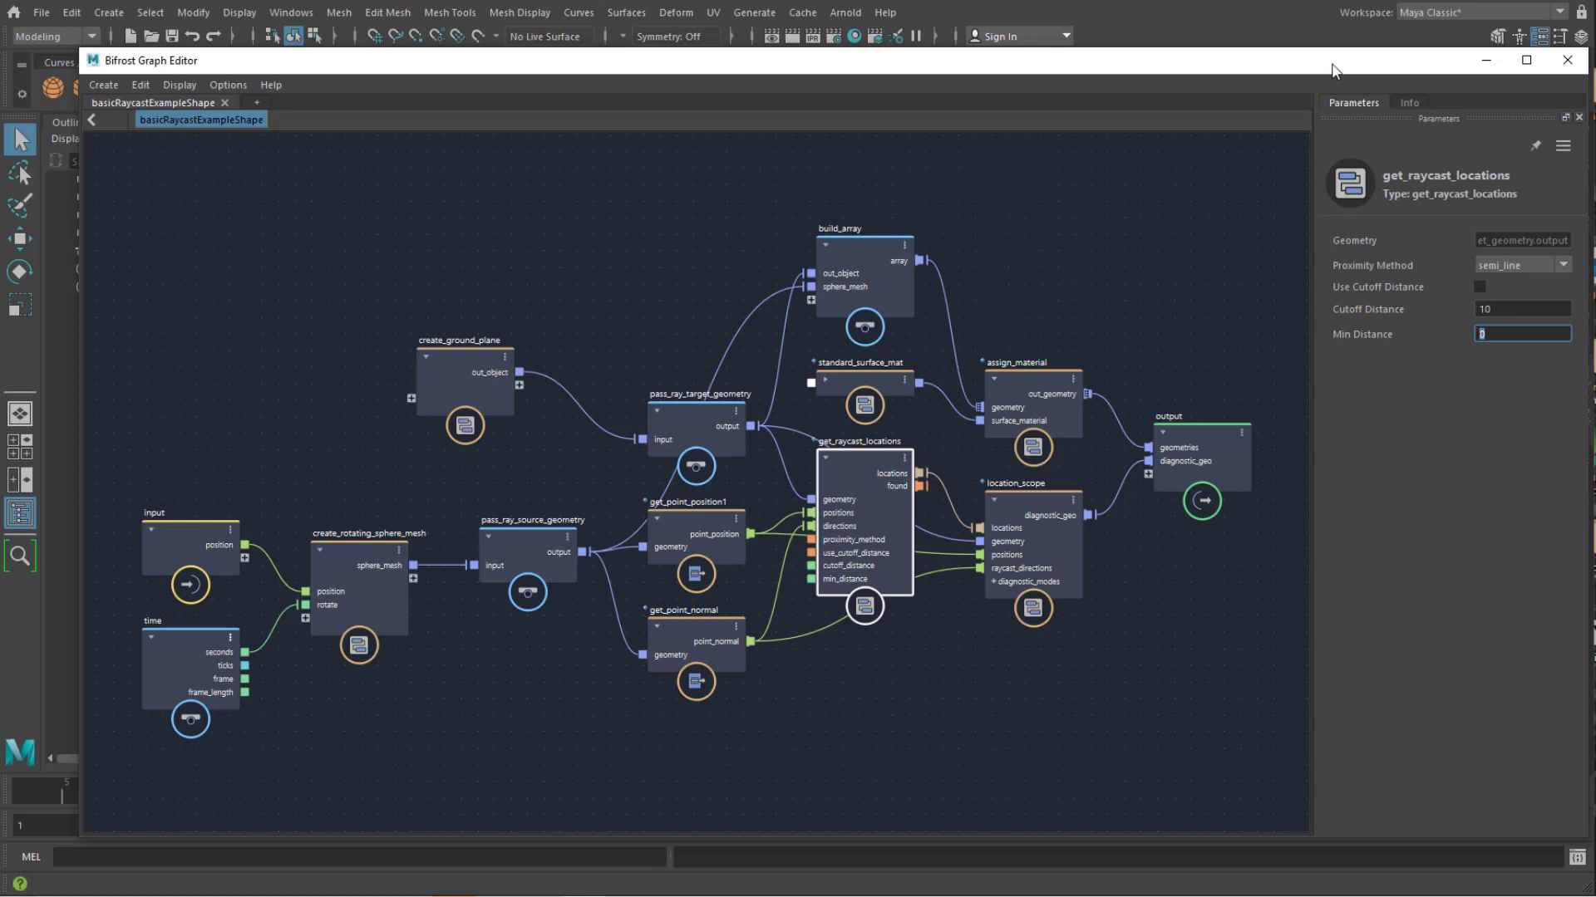
{"action": "left_click_drag", "start_coordinate": [1332, 69], "coordinate": [1274, 506]}
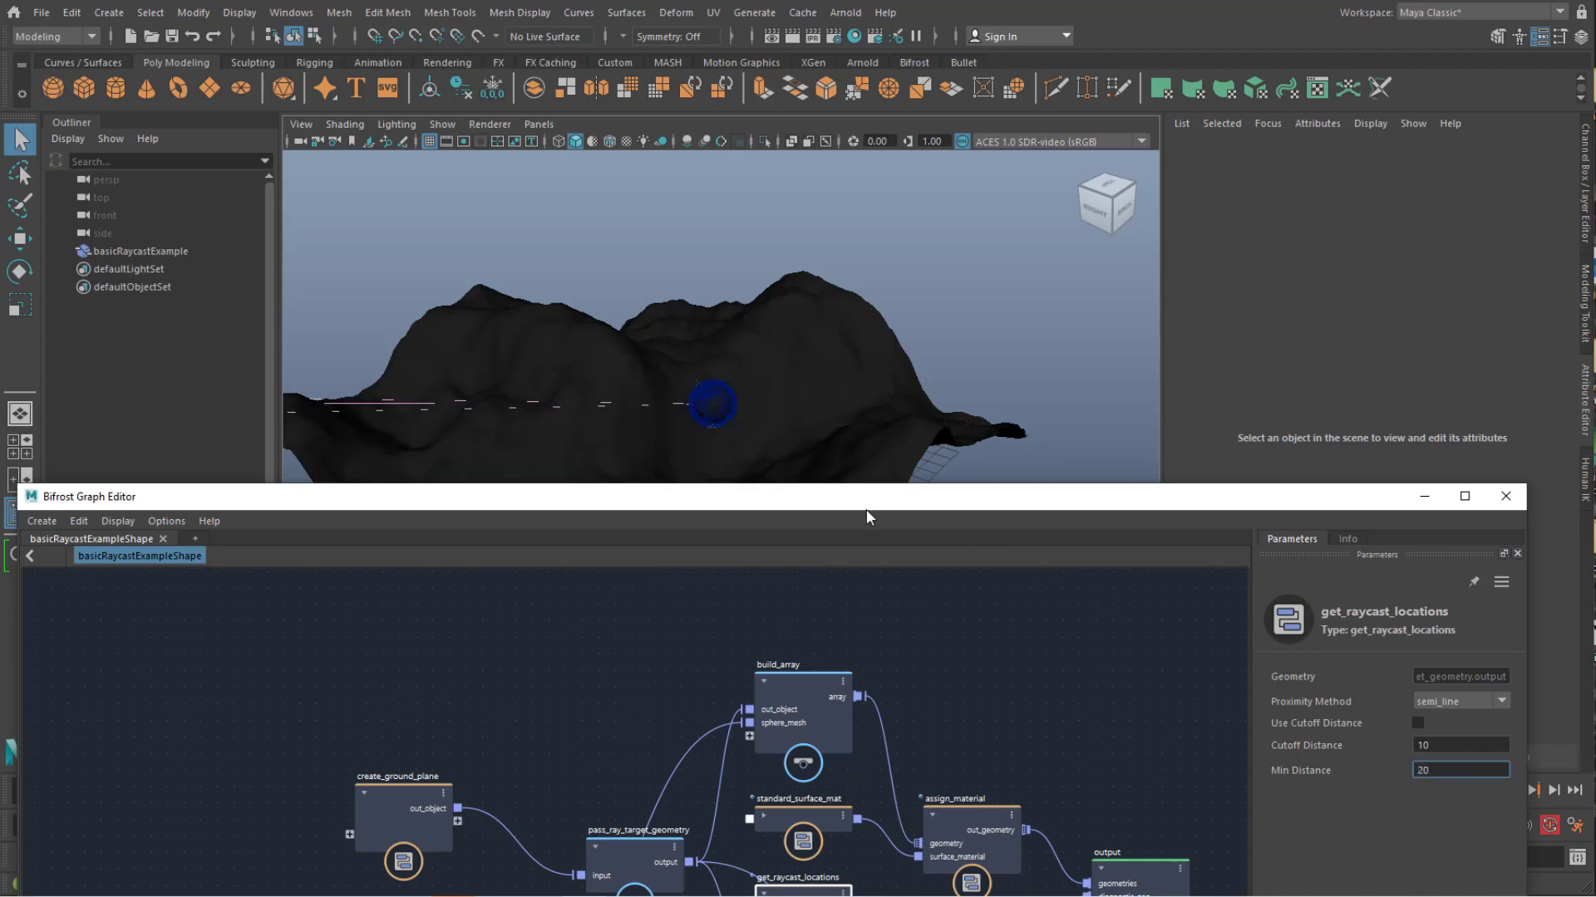
{"action": "left_click_drag", "start_coordinate": [781, 433], "coordinate": [680, 335], "text": "alt"}
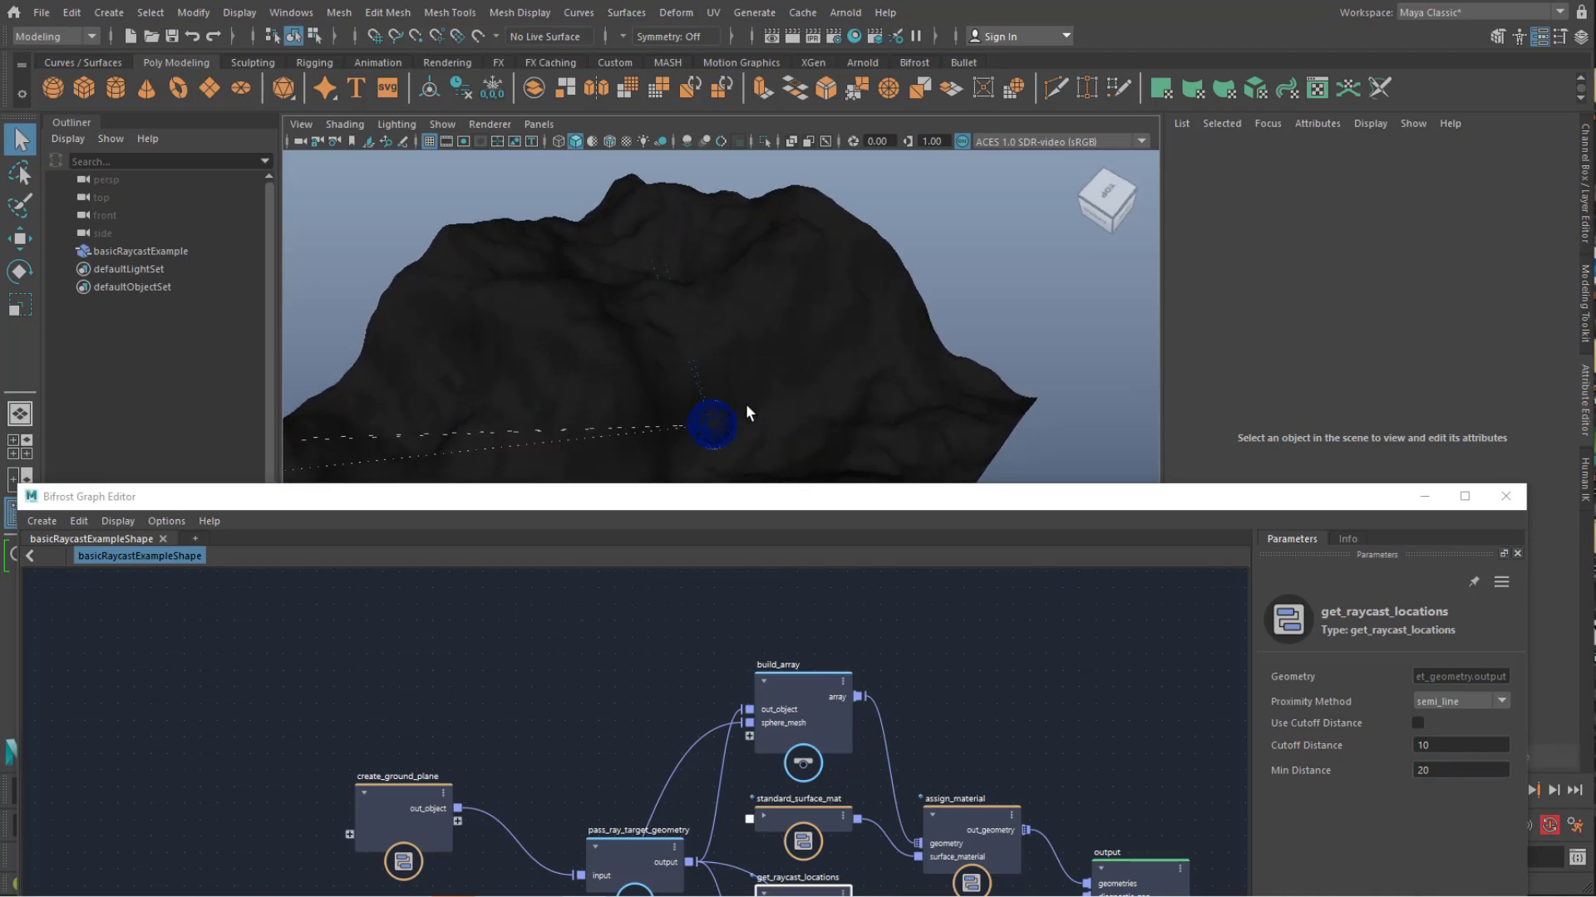
{"action": "left_click_drag", "start_coordinate": [746, 405], "coordinate": [740, 367], "text": "alt"}
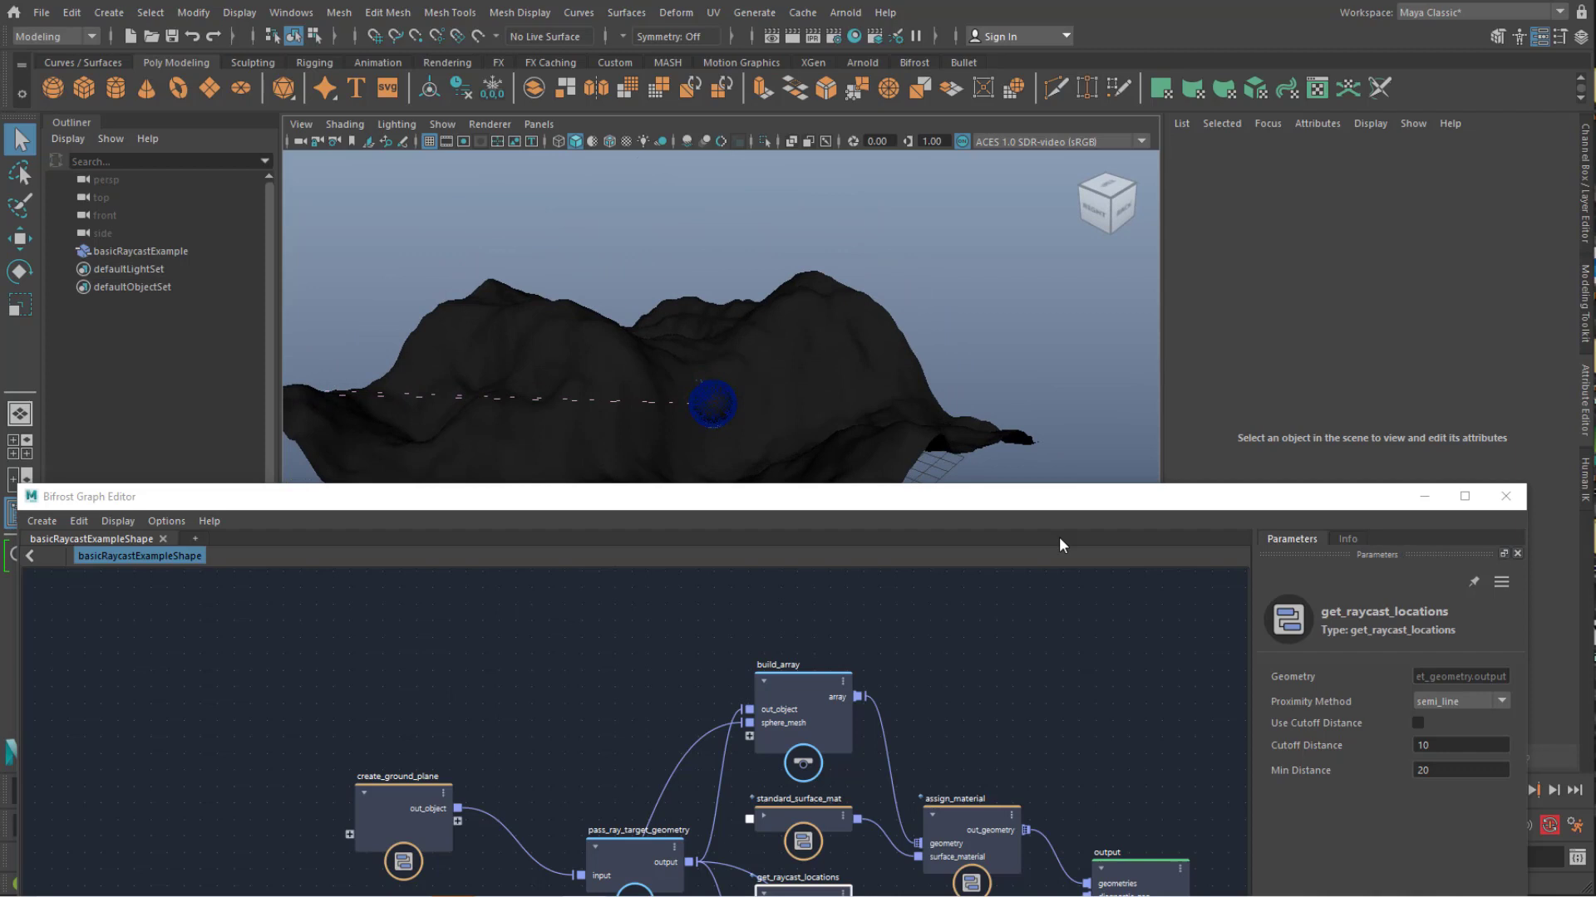
{"action": "left_click_drag", "start_coordinate": [1159, 503], "coordinate": [1172, 134]}
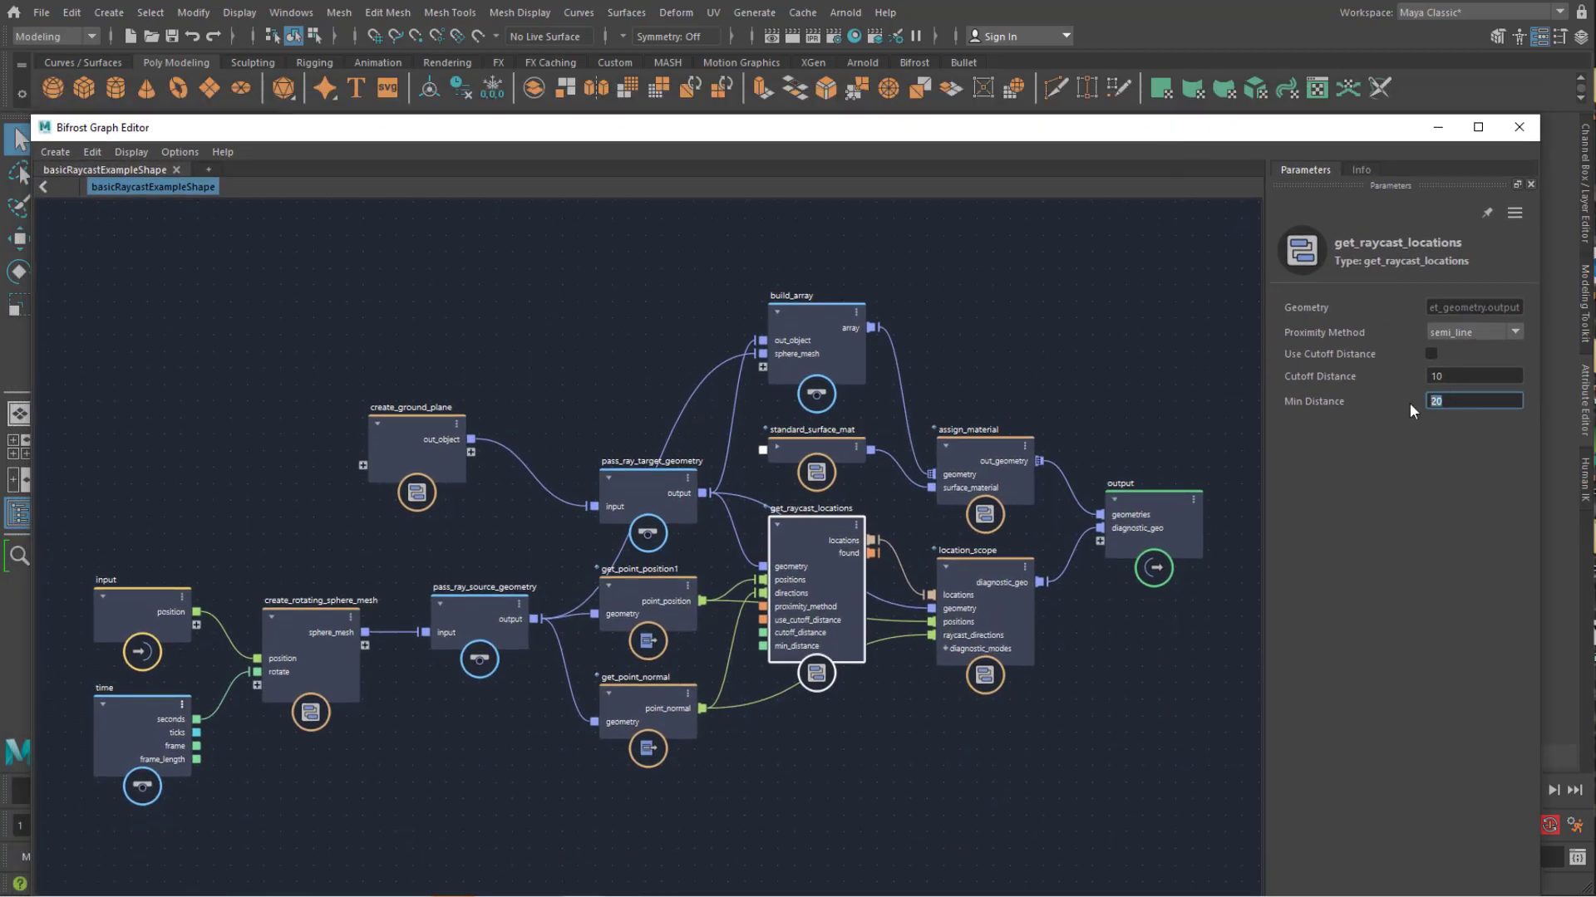
{"action": "type", "text": "1"}
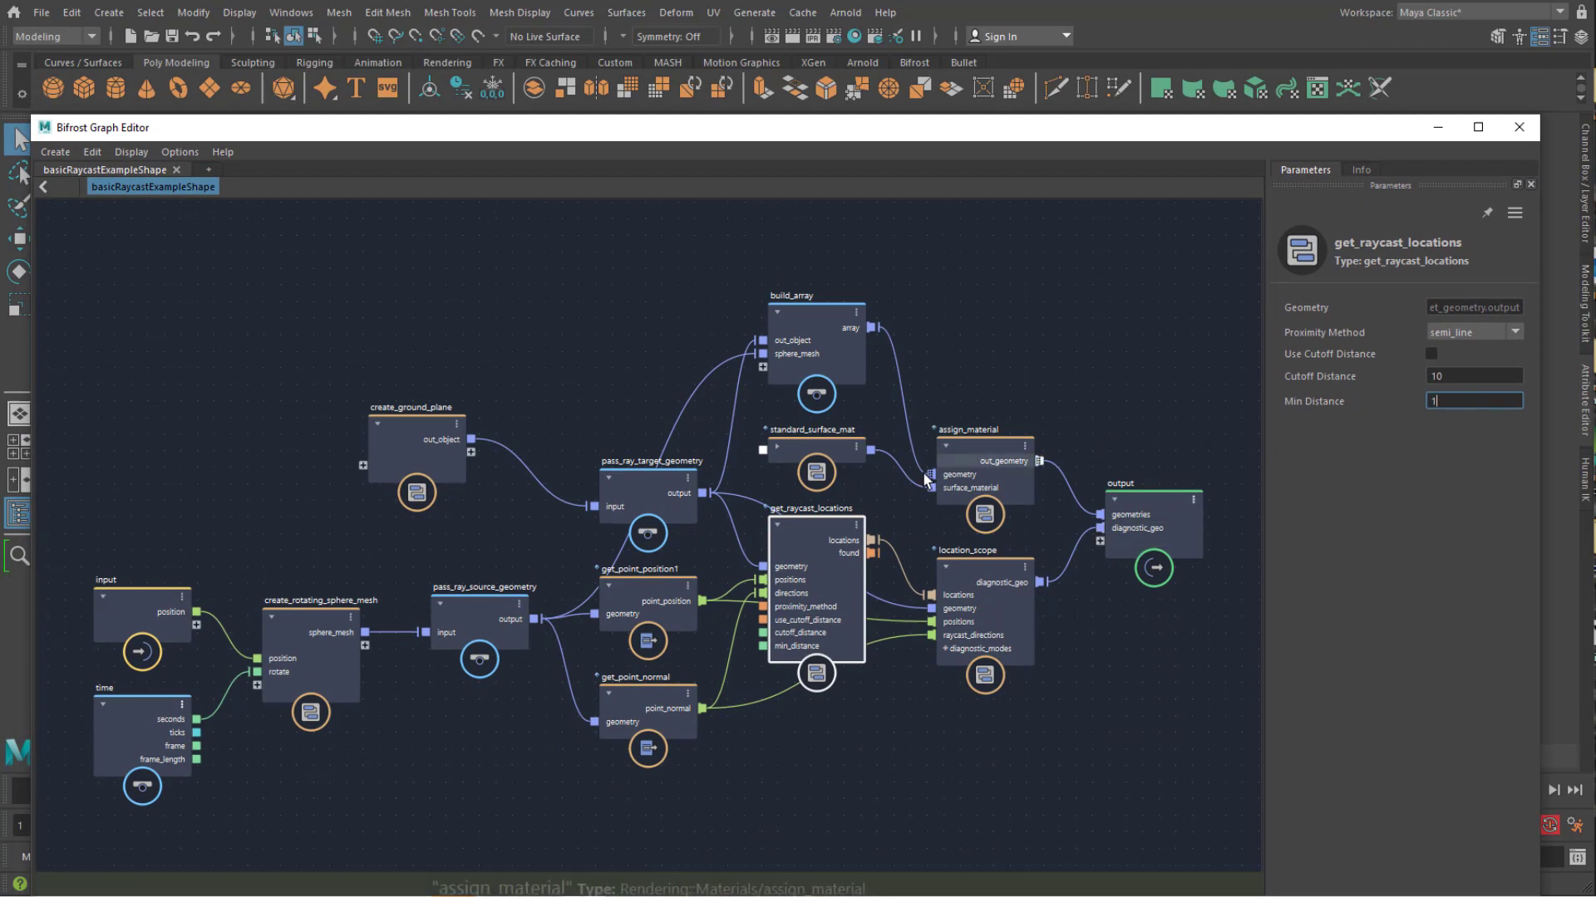
{"action": "left_click", "coordinate": [840, 450]}
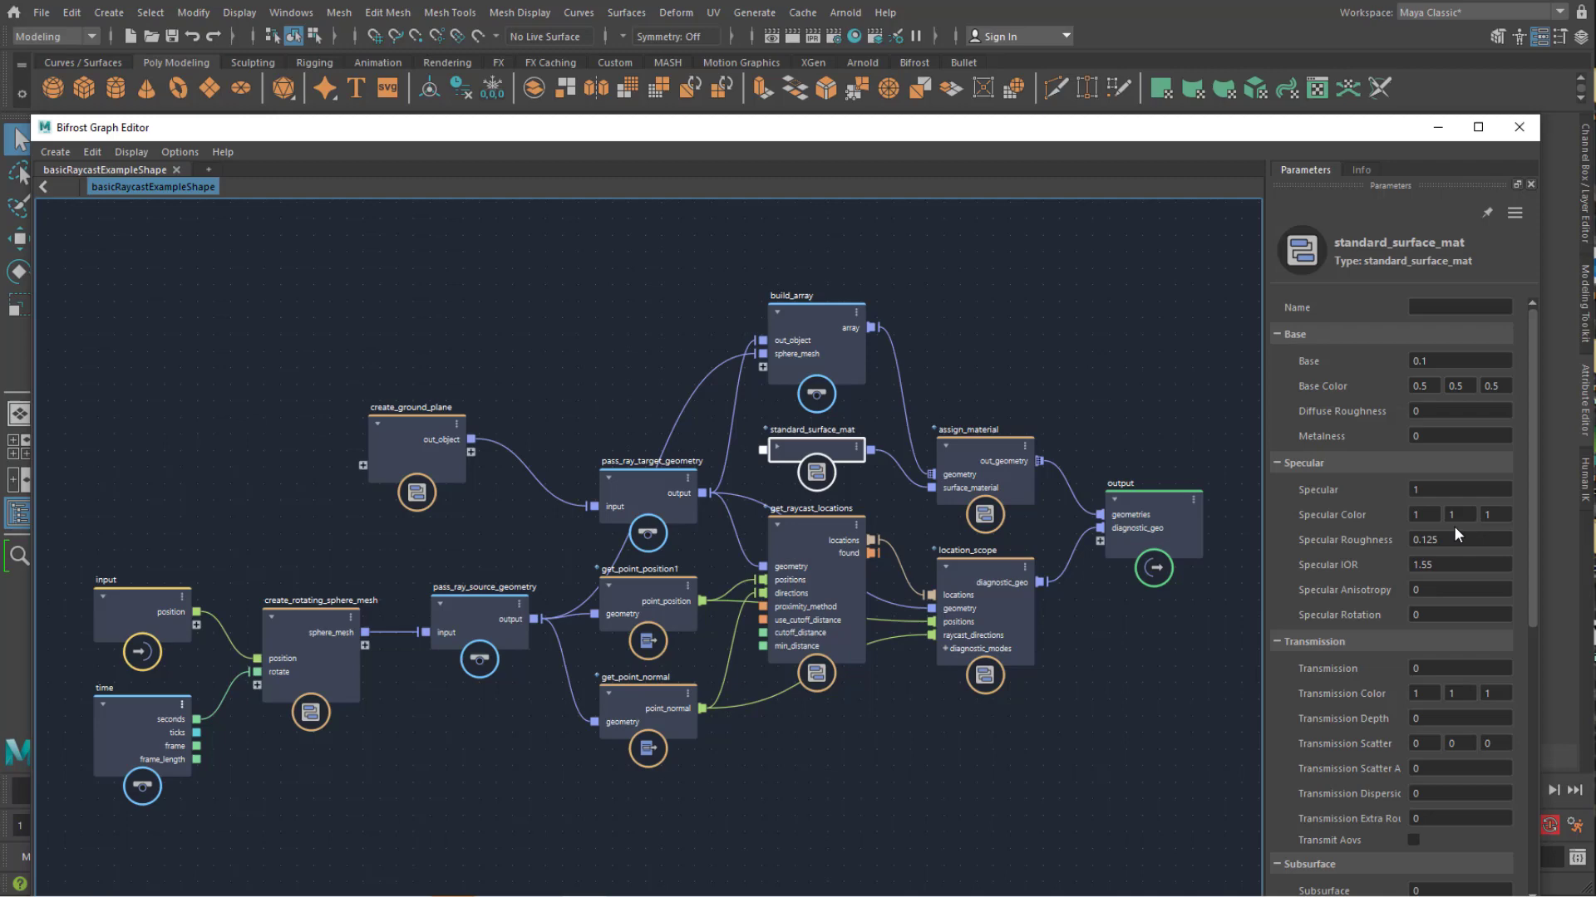
Step: Inspect build_array and assign_material, nudging standard_surface_mat up and assign_material slightly up-left
{"action": "left_click_drag", "start_coordinate": [1208, 131], "coordinate": [1148, 162]}
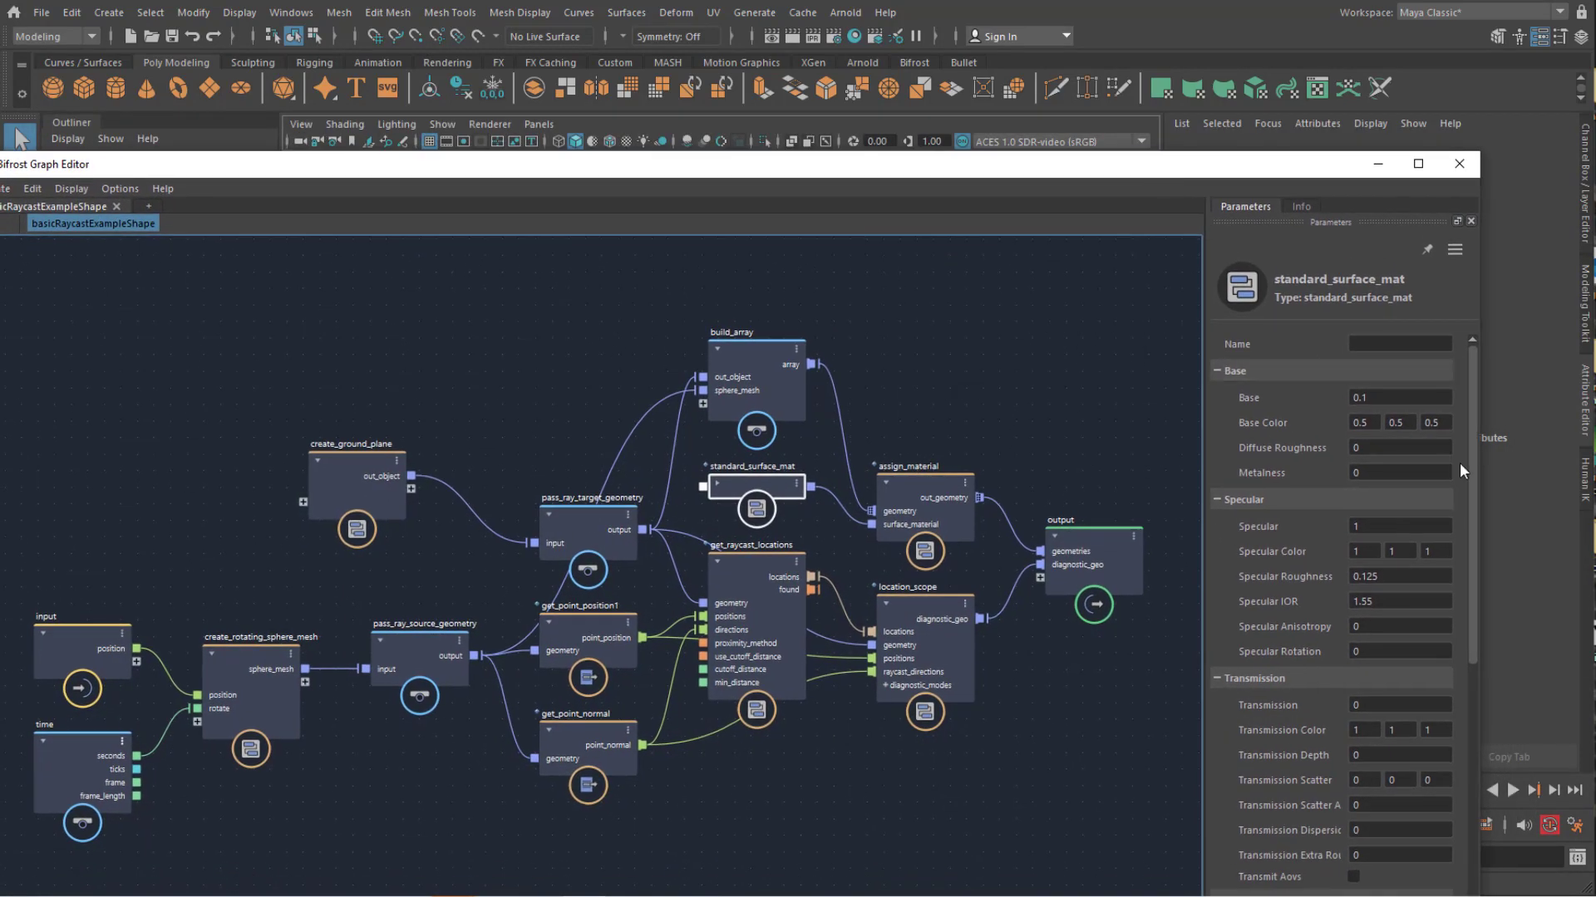
{"action": "mouse_move", "coordinate": [1469, 457]}
{"action": "left_mouse_down"}
{"action": "mouse_move", "coordinate": [1473, 531]}
{"action": "mouse_move", "coordinate": [1483, 435]}
{"action": "left_mouse_up"}
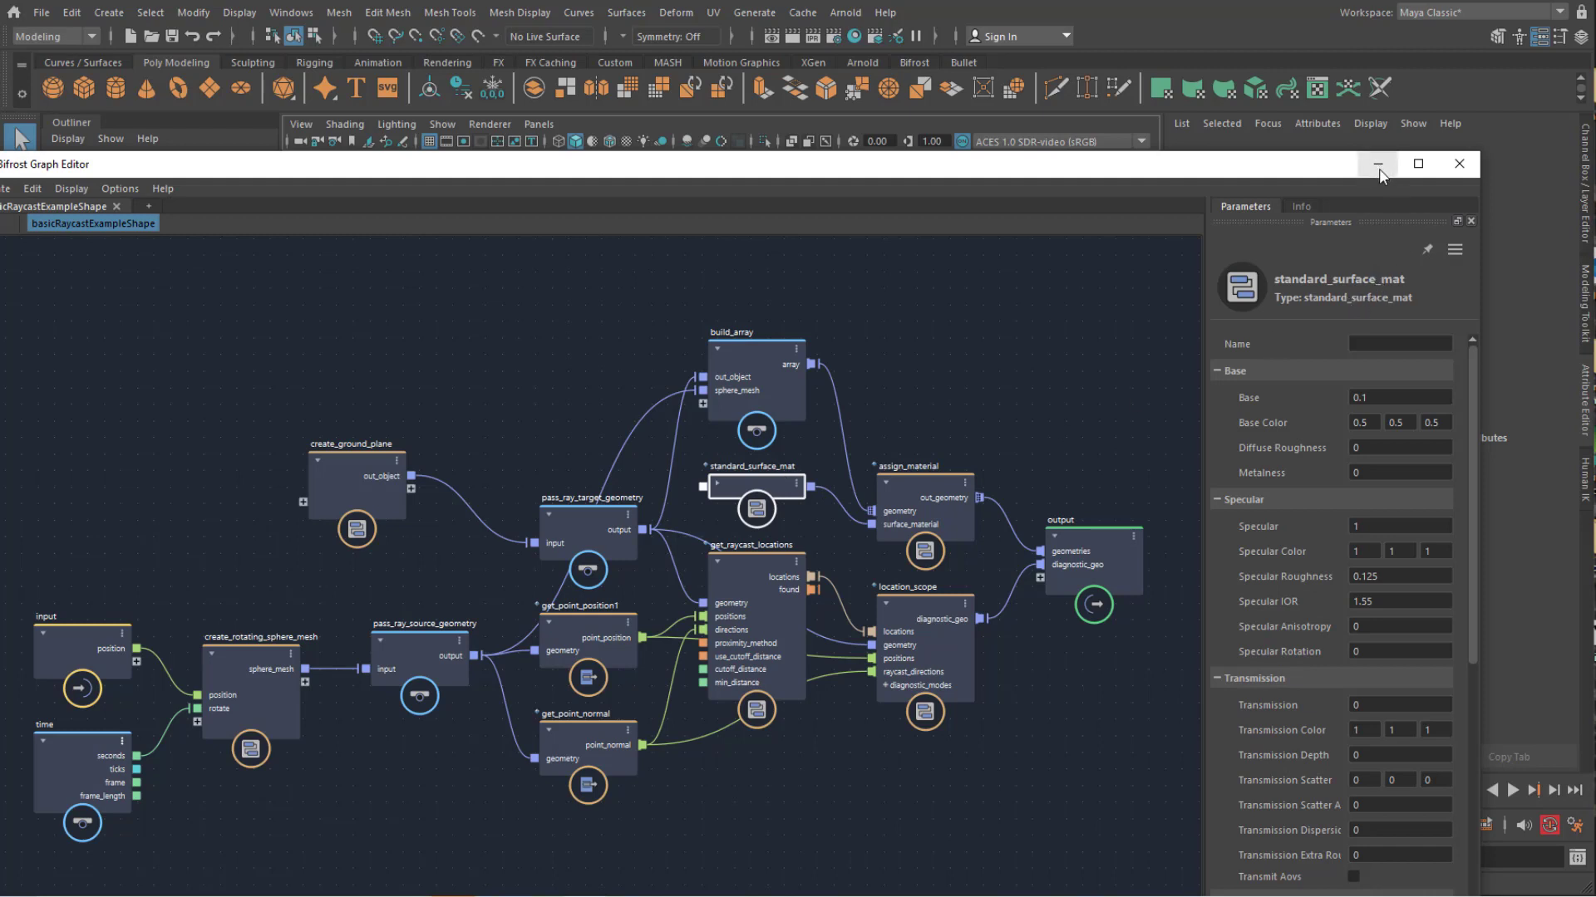
{"action": "left_click", "coordinate": [760, 357]}
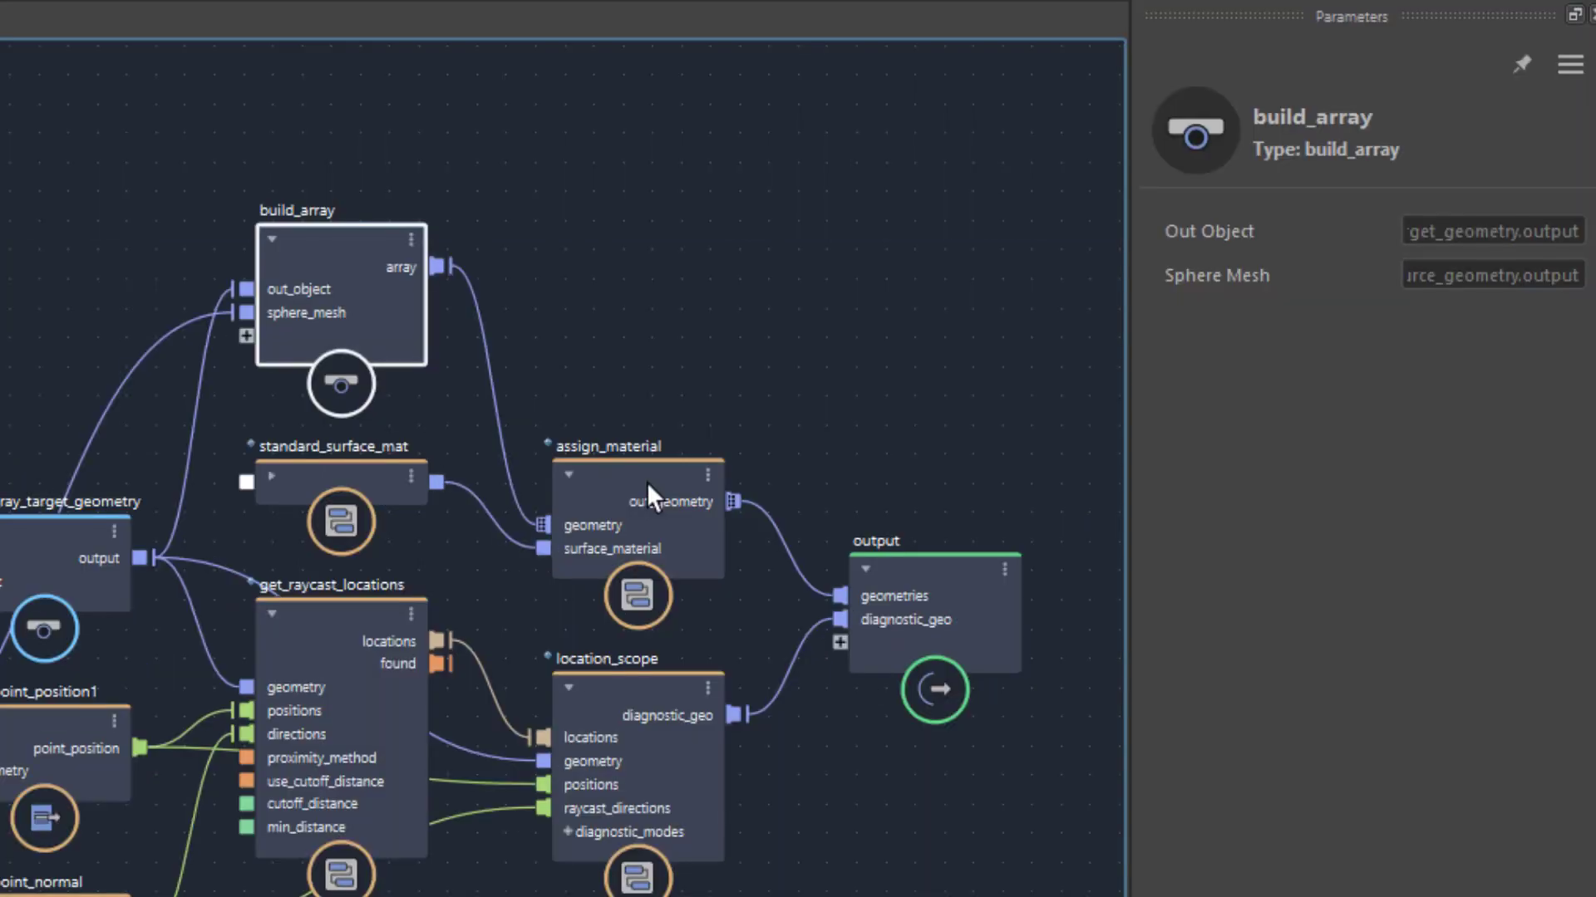
{"action": "left_click", "coordinate": [647, 483]}
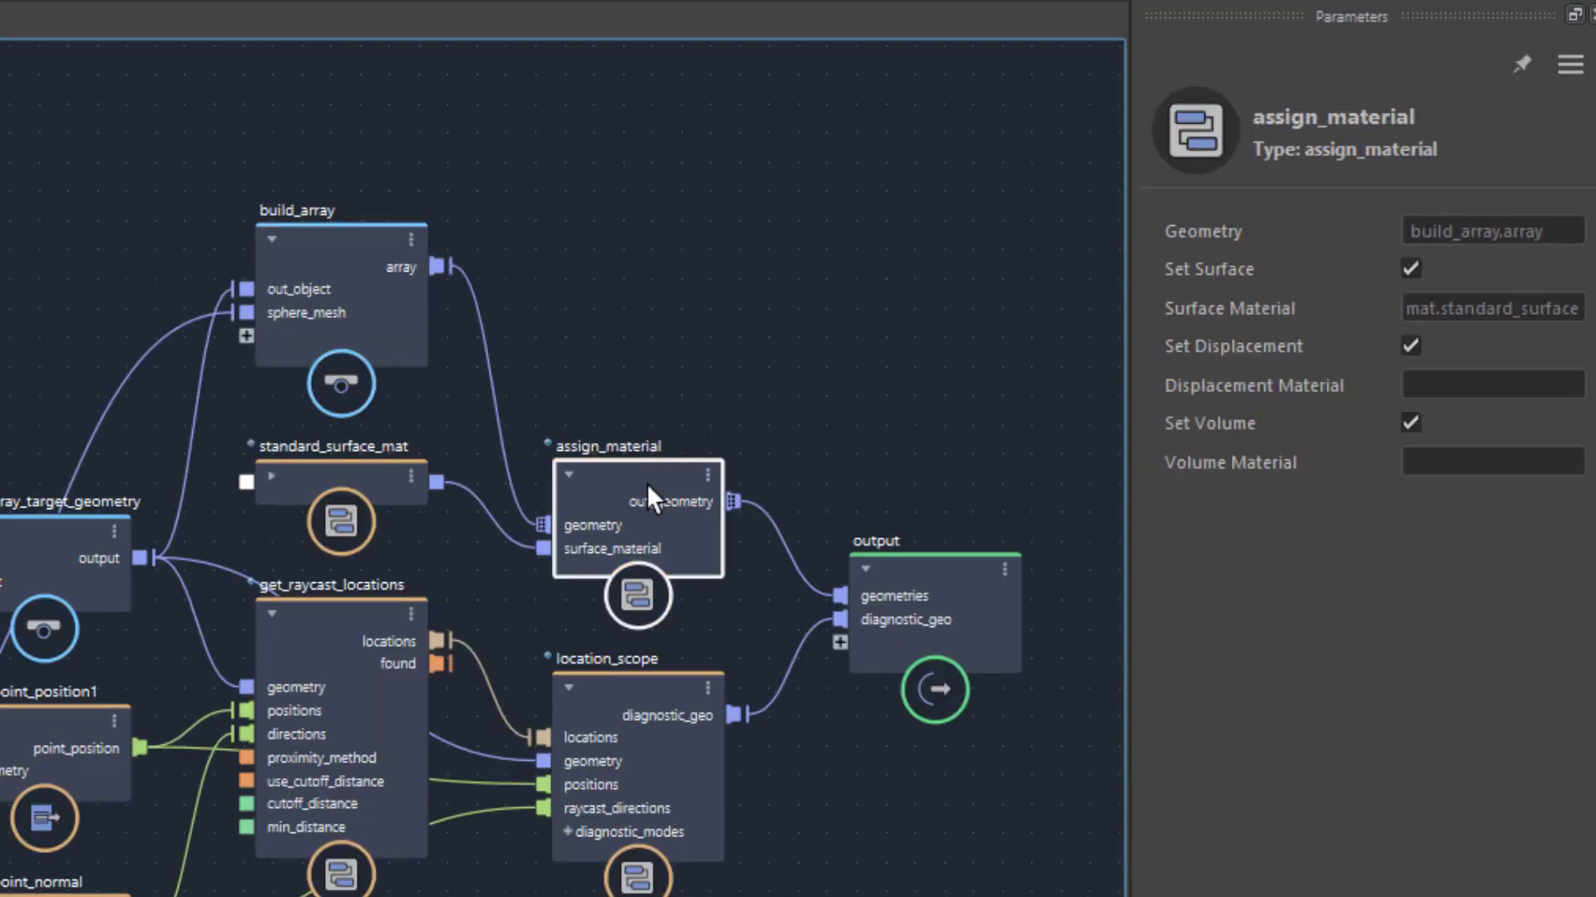
{"action": "left_click_drag", "start_coordinate": [341, 483], "coordinate": [341, 480]}
{"action": "left_click_drag", "start_coordinate": [593, 480], "coordinate": [603, 456]}
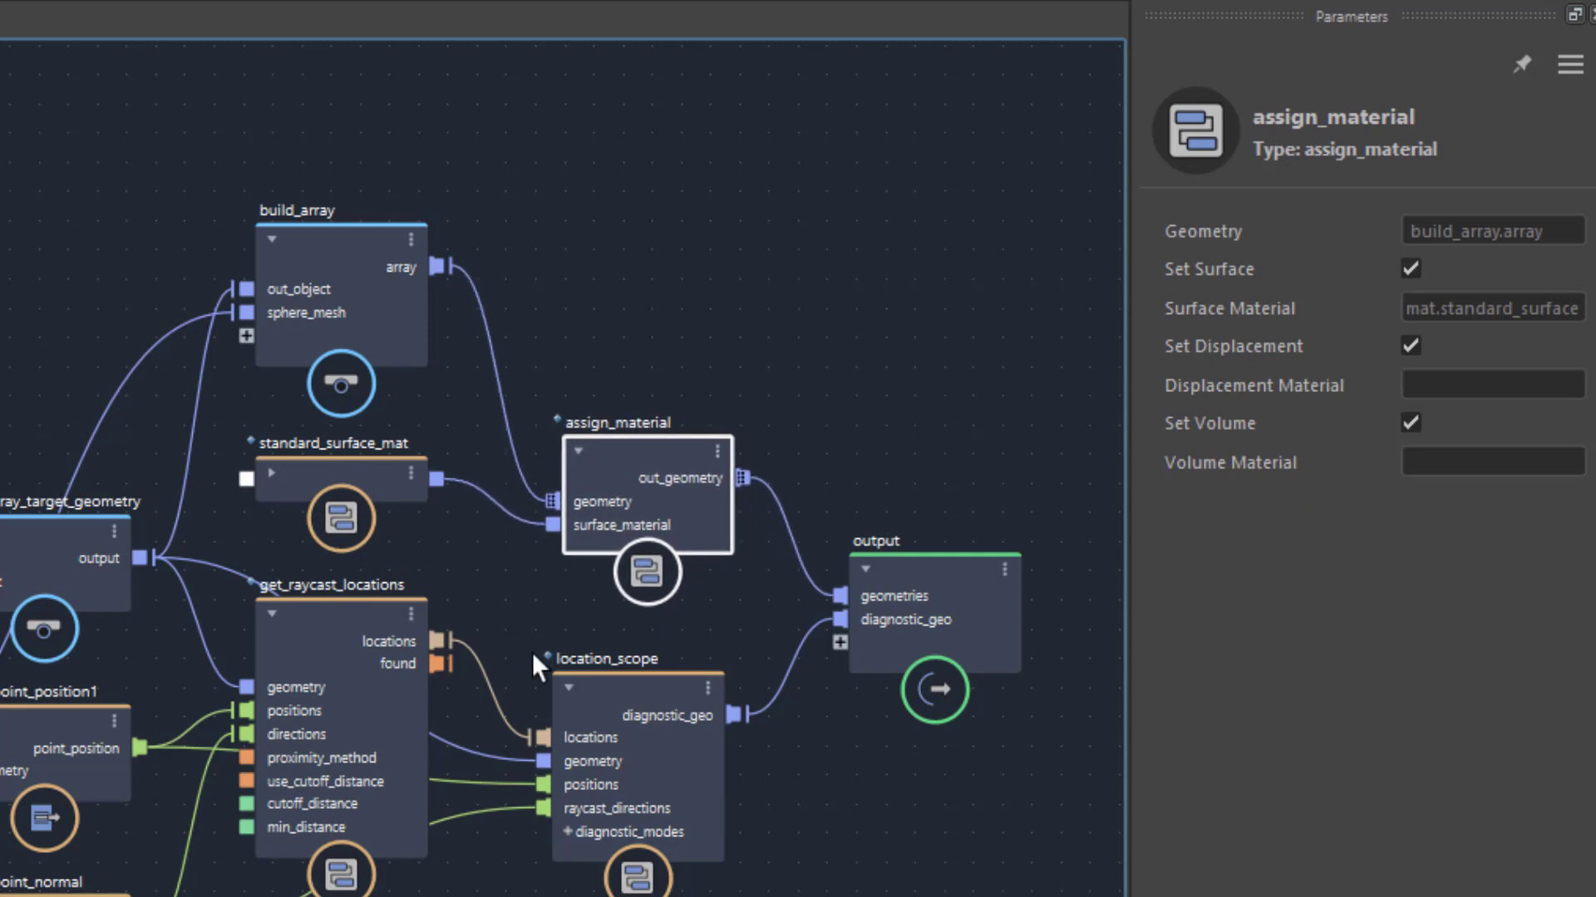
Step: On location_scope, turn on Circles At Sample and turn off Arrows
{"action": "left_click", "coordinate": [643, 710]}
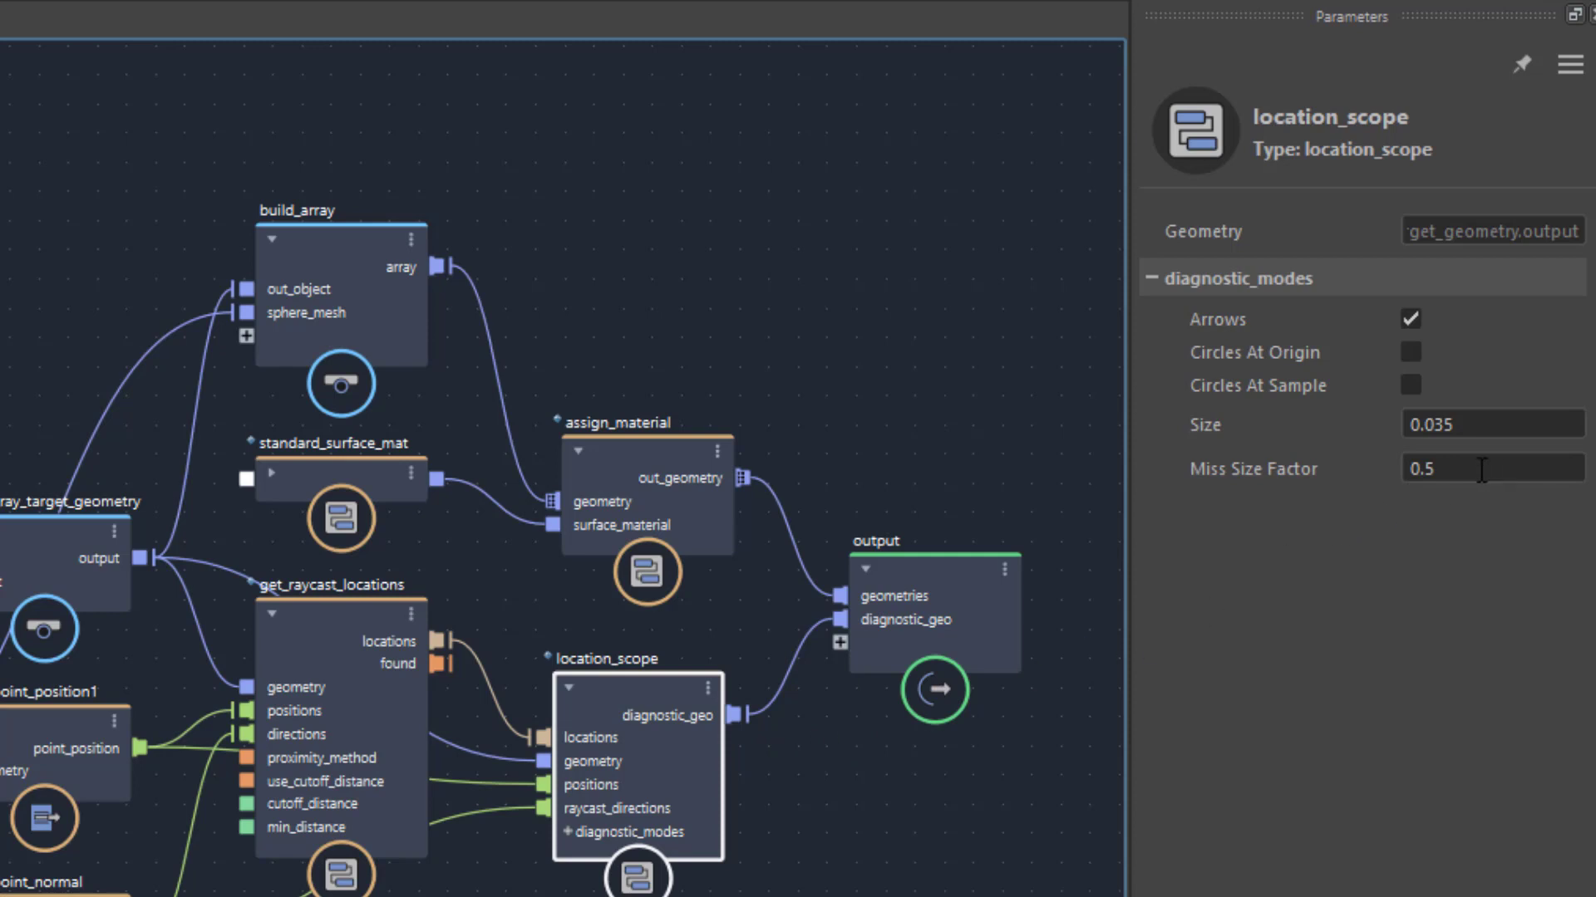
{"action": "left_click", "coordinate": [1410, 352]}
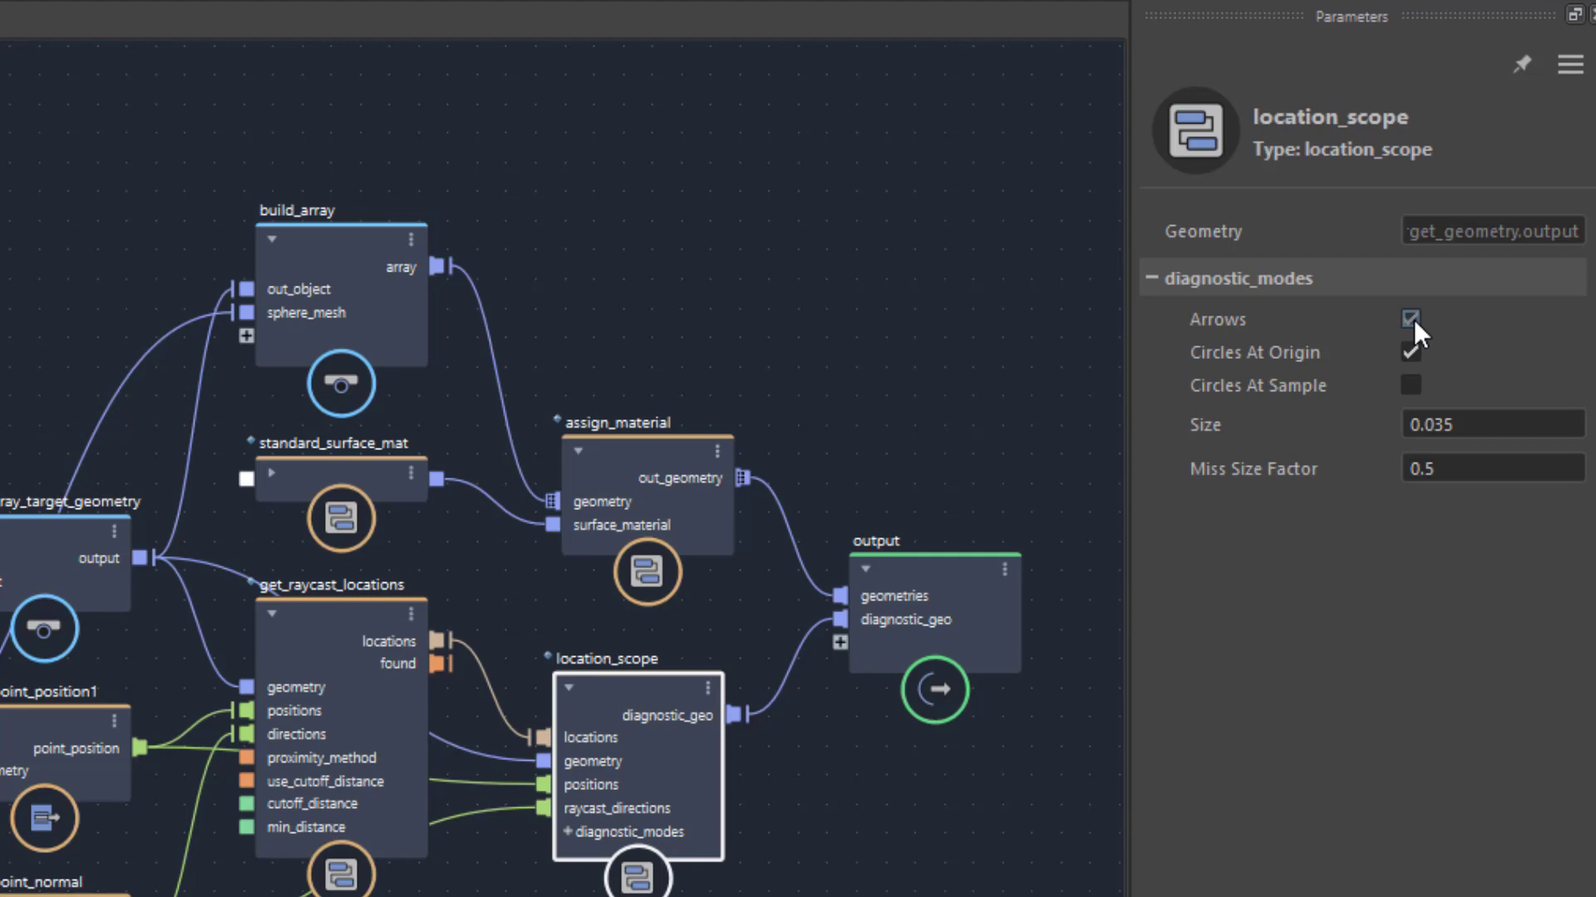
{"action": "left_click", "coordinate": [1411, 319]}
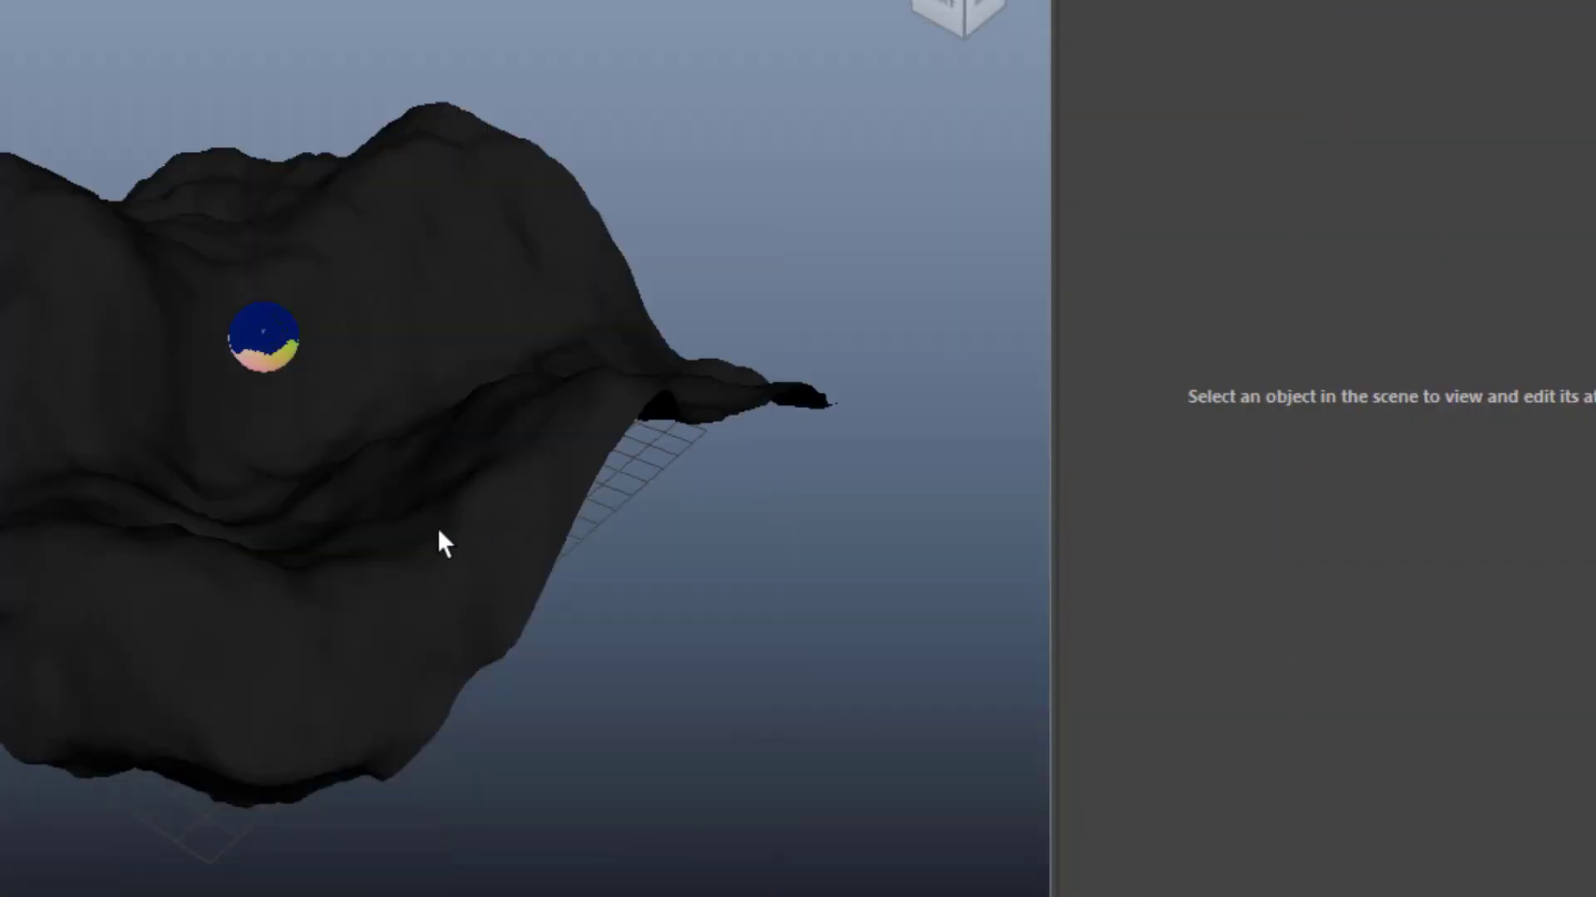
Step: Zoom and orbit around the sphere and terrain to inspect the sample circles
{"action": "scroll", "coordinate": [815, 513], "scroll_direction": "up", "scroll_amount": 5}
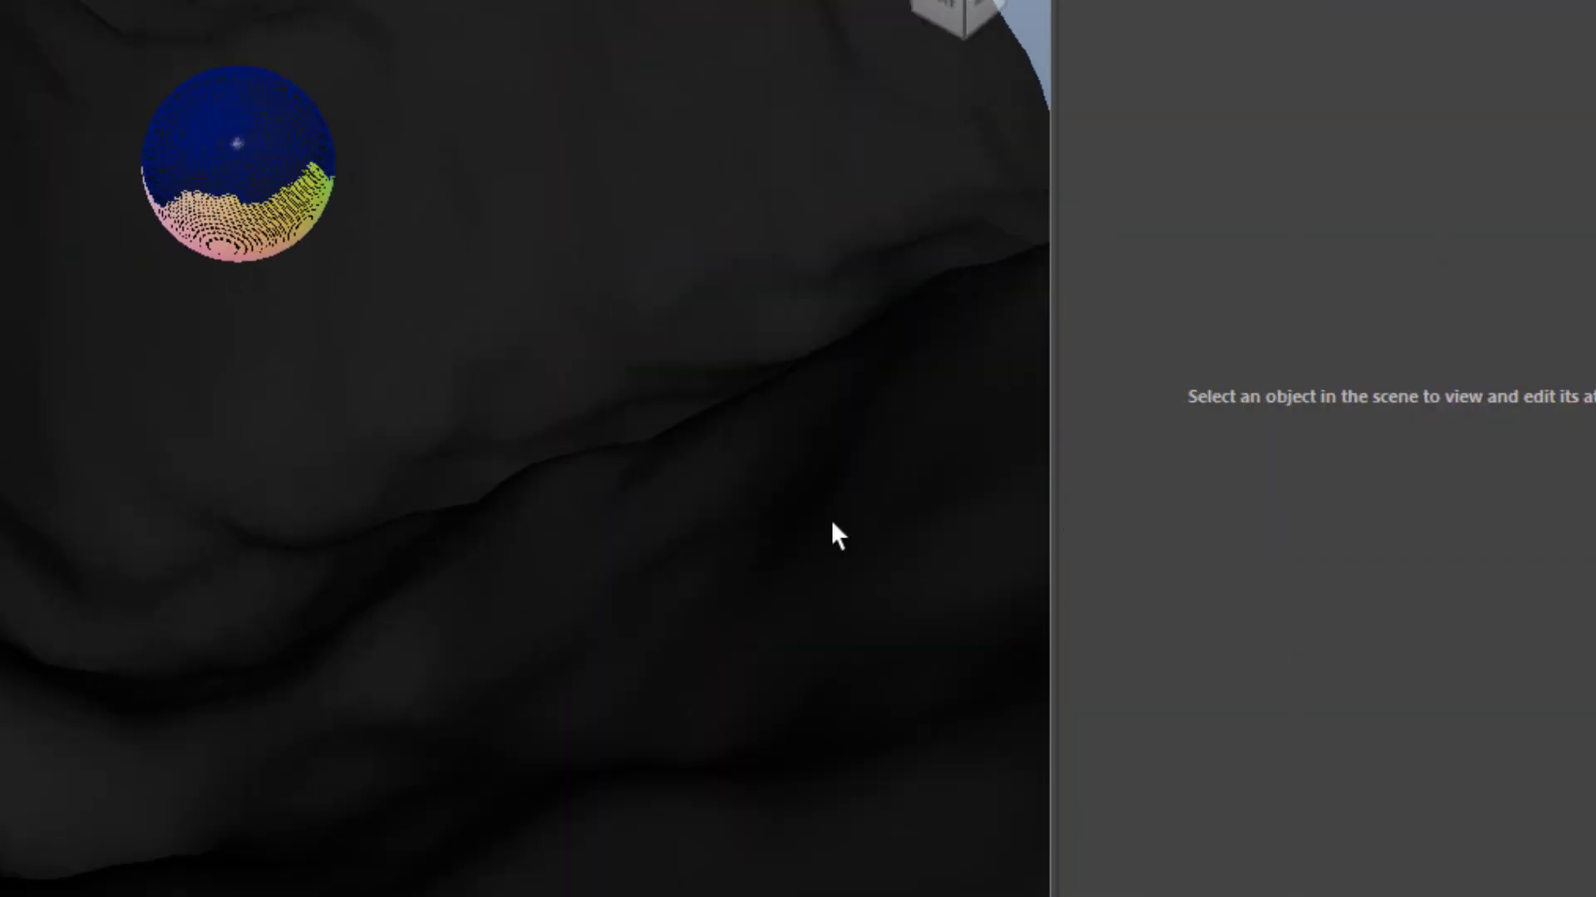
{"action": "left_click_drag", "start_coordinate": [834, 534], "coordinate": [441, 502]}
{"action": "right_click_drag", "start_coordinate": [441, 502], "coordinate": [663, 481]}
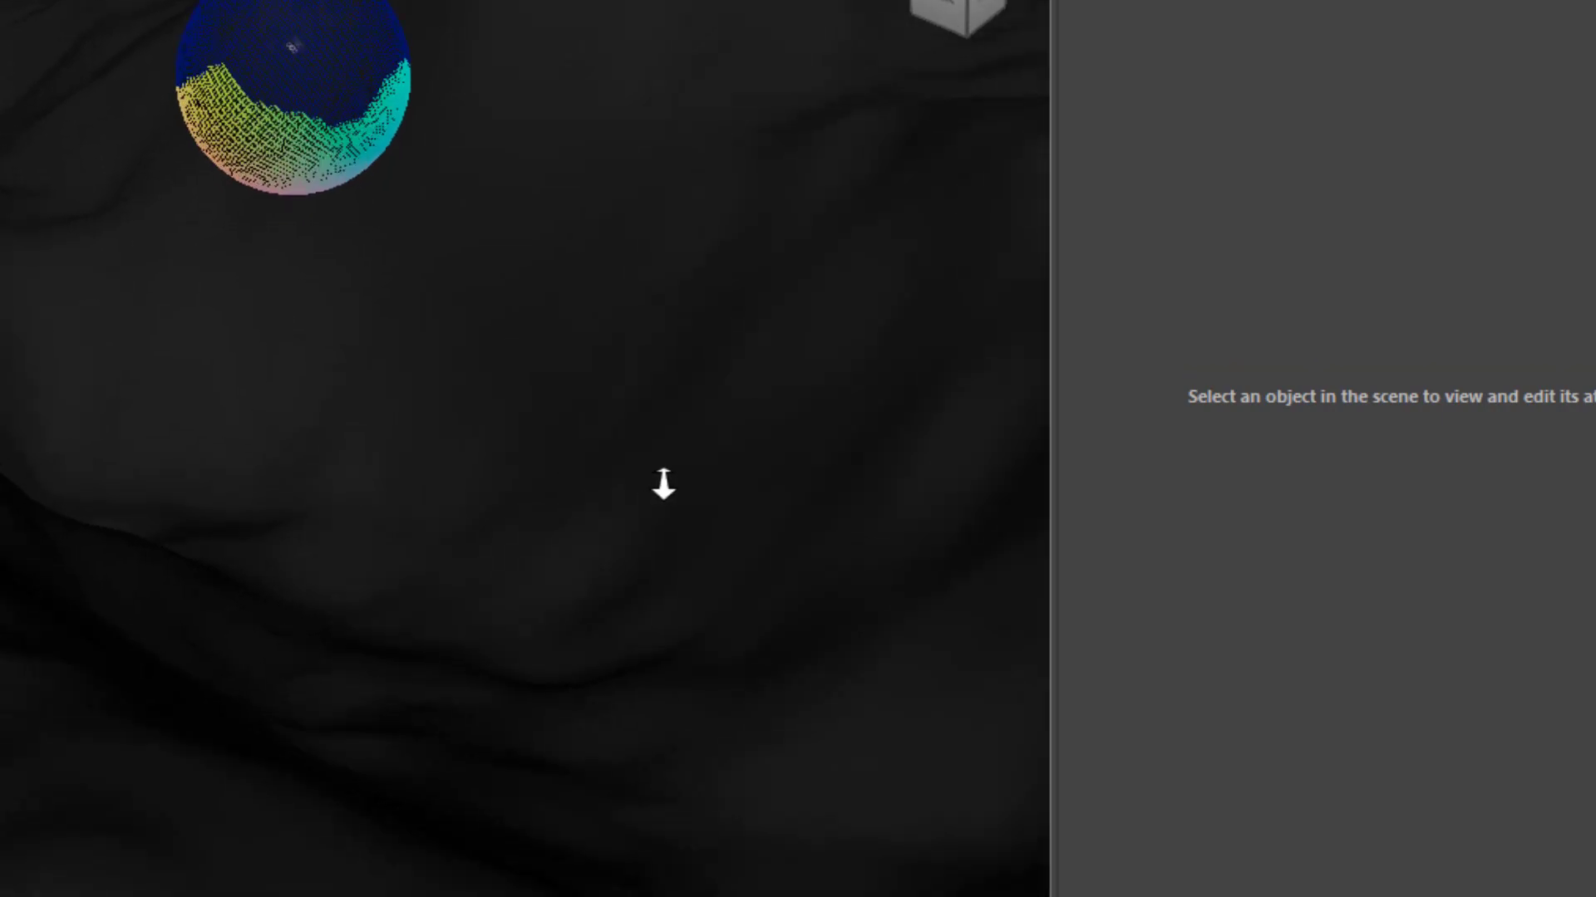
{"action": "middle_click_drag", "start_coordinate": [663, 481], "coordinate": [659, 637]}
{"action": "left_click_drag", "start_coordinate": [659, 637], "coordinate": [871, 647]}
{"action": "right_click_drag", "start_coordinate": [870, 647], "coordinate": [338, 666], "text": "alt"}
{"action": "left_click_drag", "start_coordinate": [338, 665], "coordinate": [603, 397], "text": "alt"}
{"action": "right_click_drag", "start_coordinate": [832, 664], "coordinate": [385, 666], "text": "alt"}
{"action": "left_click_drag", "start_coordinate": [384, 666], "coordinate": [548, 619], "text": "alt"}
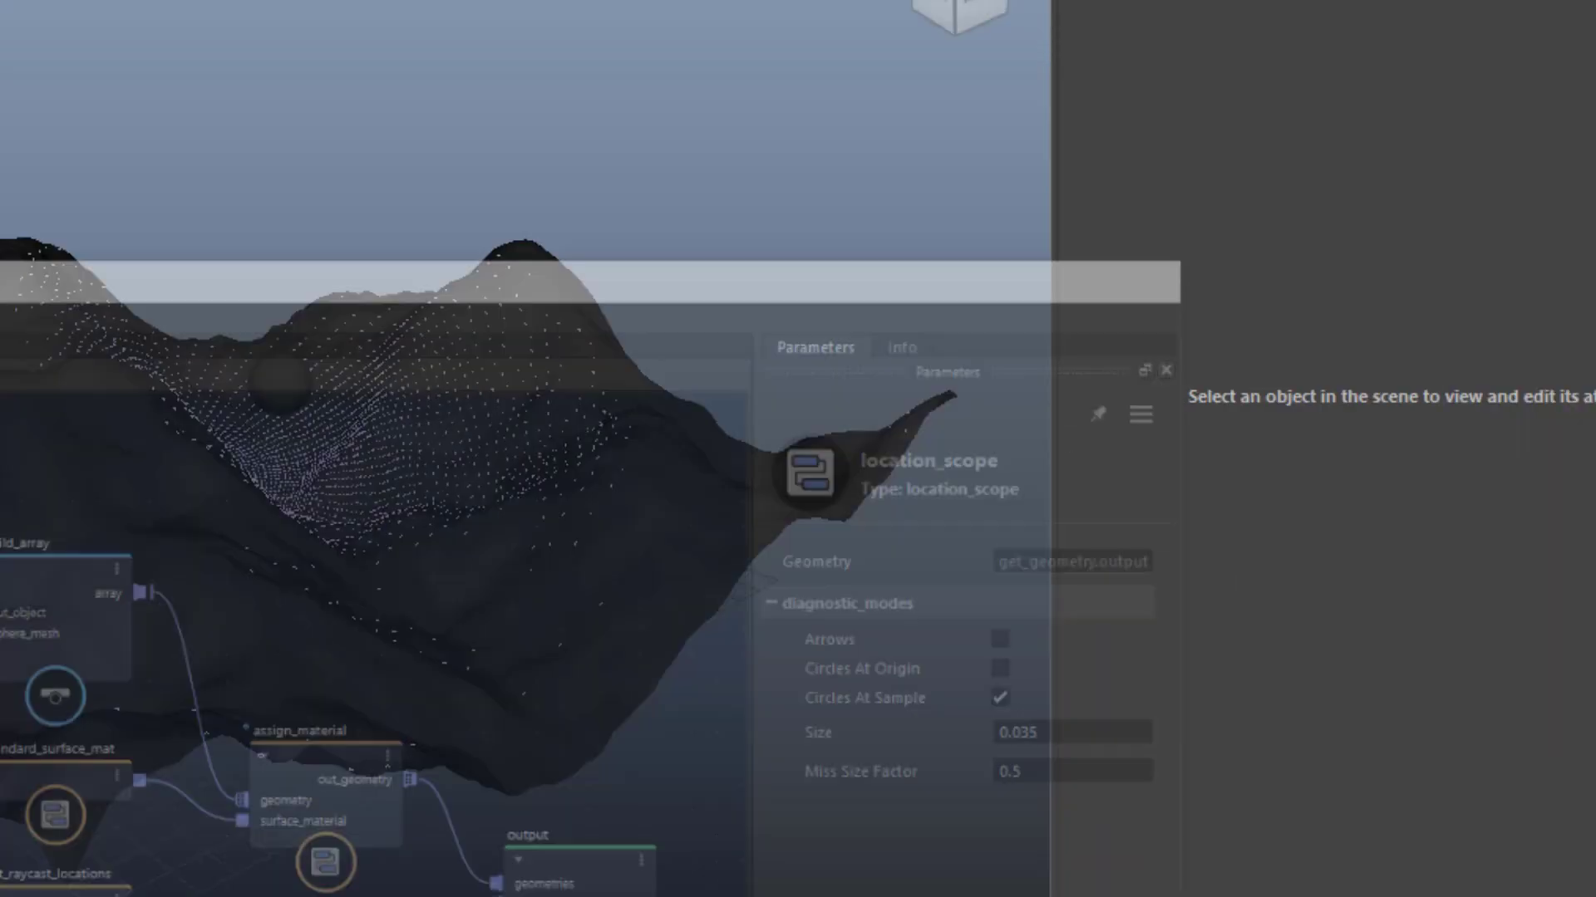
{"action": "left_click_drag", "start_coordinate": [457, 709], "coordinate": [798, 706], "text": "alt"}
{"action": "left_click_drag", "start_coordinate": [752, 619], "coordinate": [654, 682], "text": "alt"}
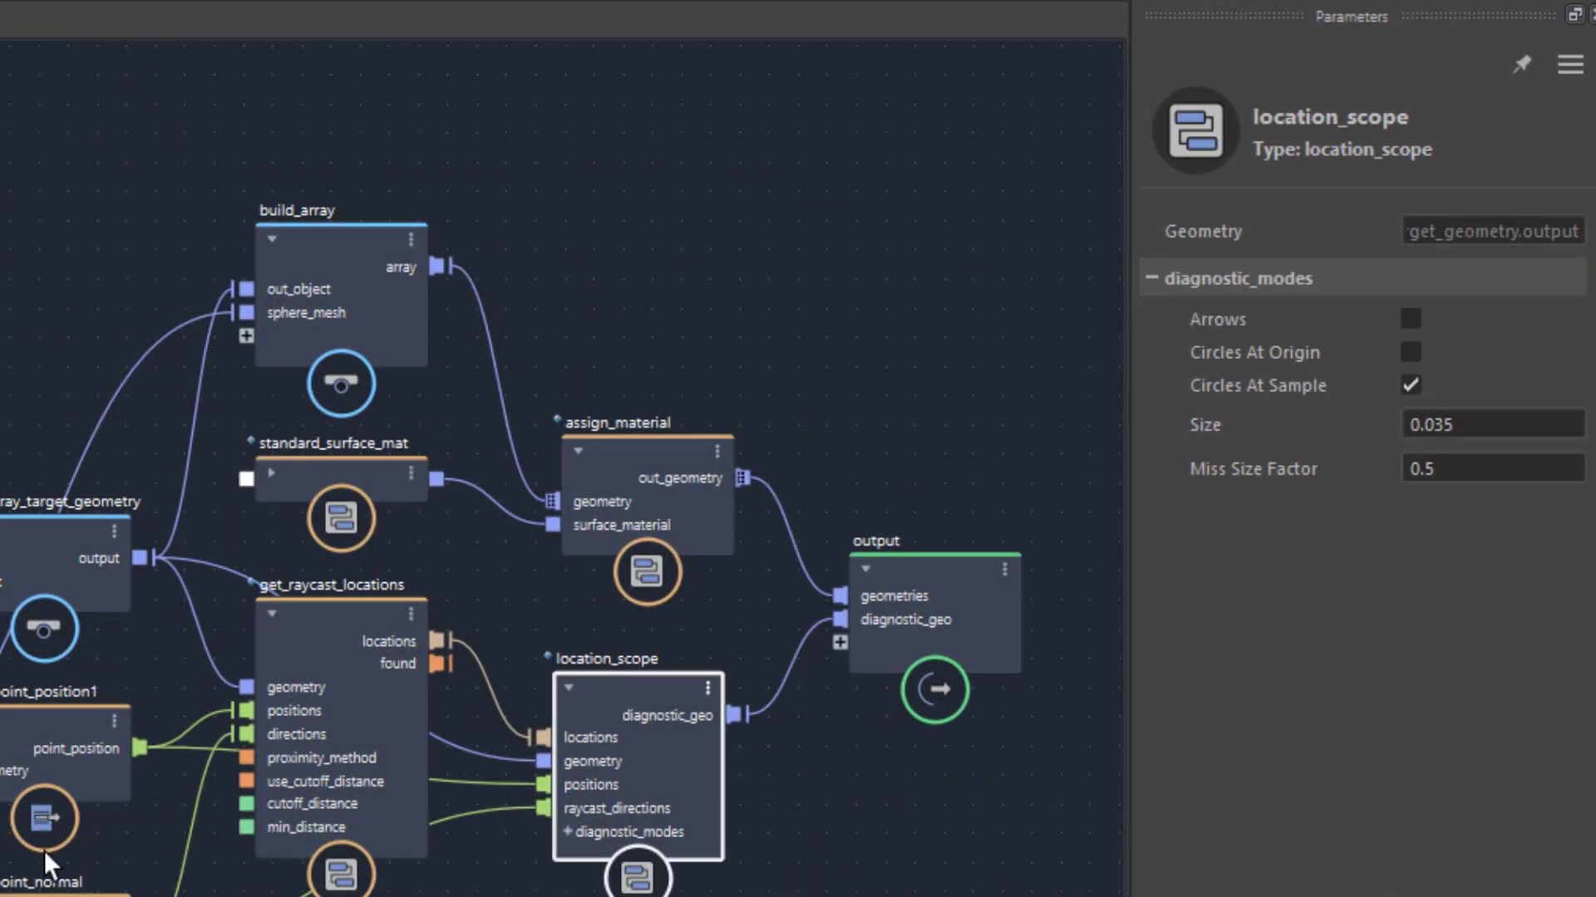
{"action": "left_click", "coordinate": [674, 472]}
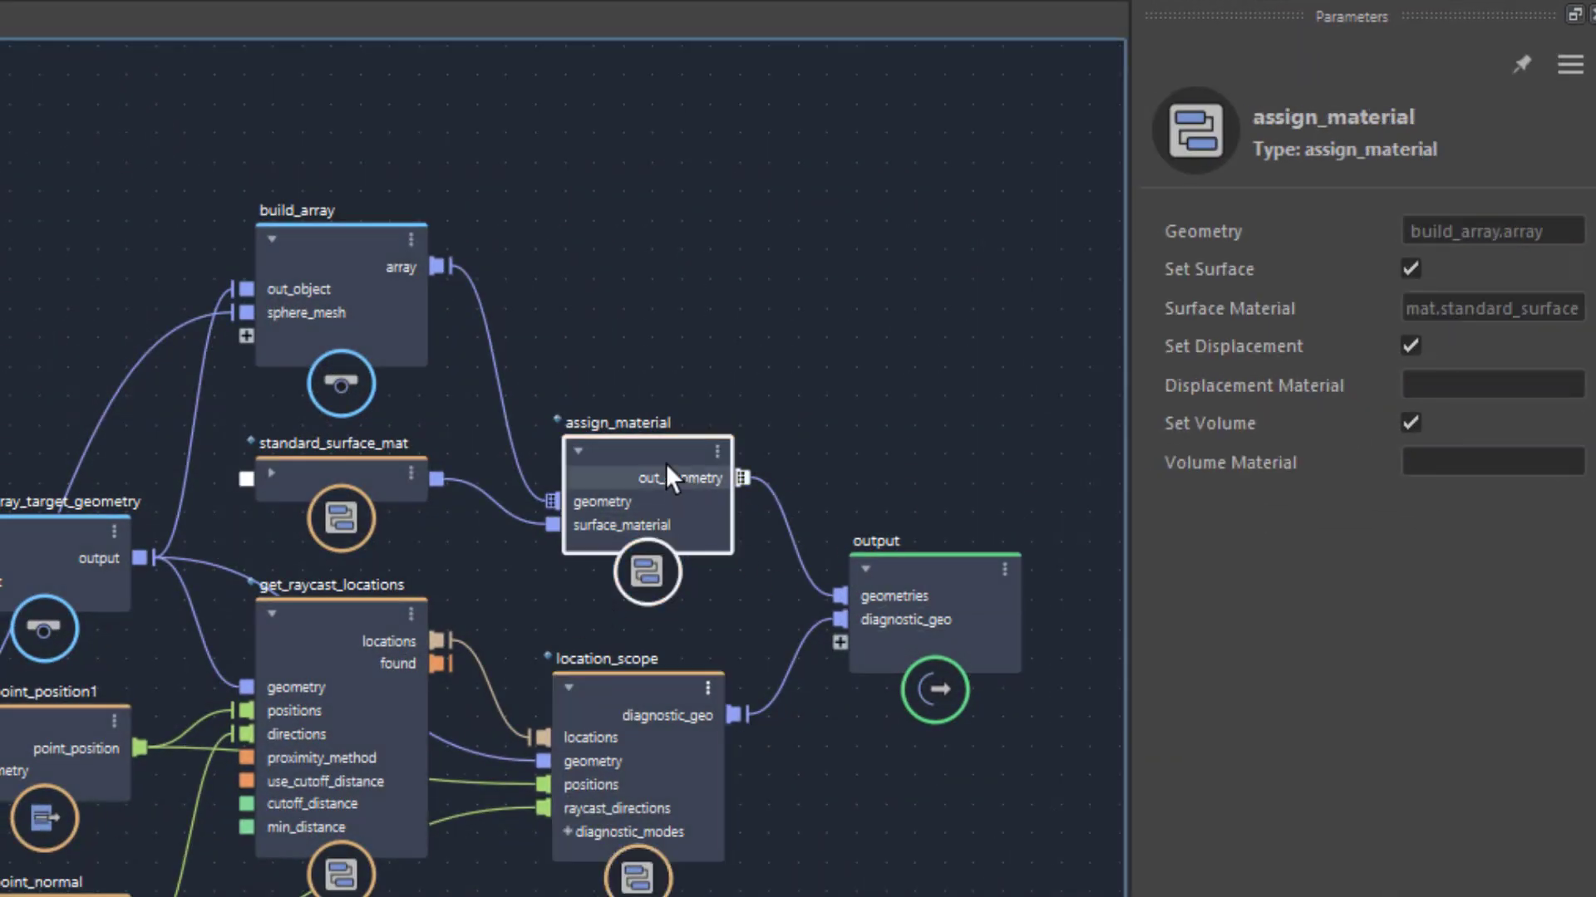
{"action": "left_click", "coordinate": [965, 586]}
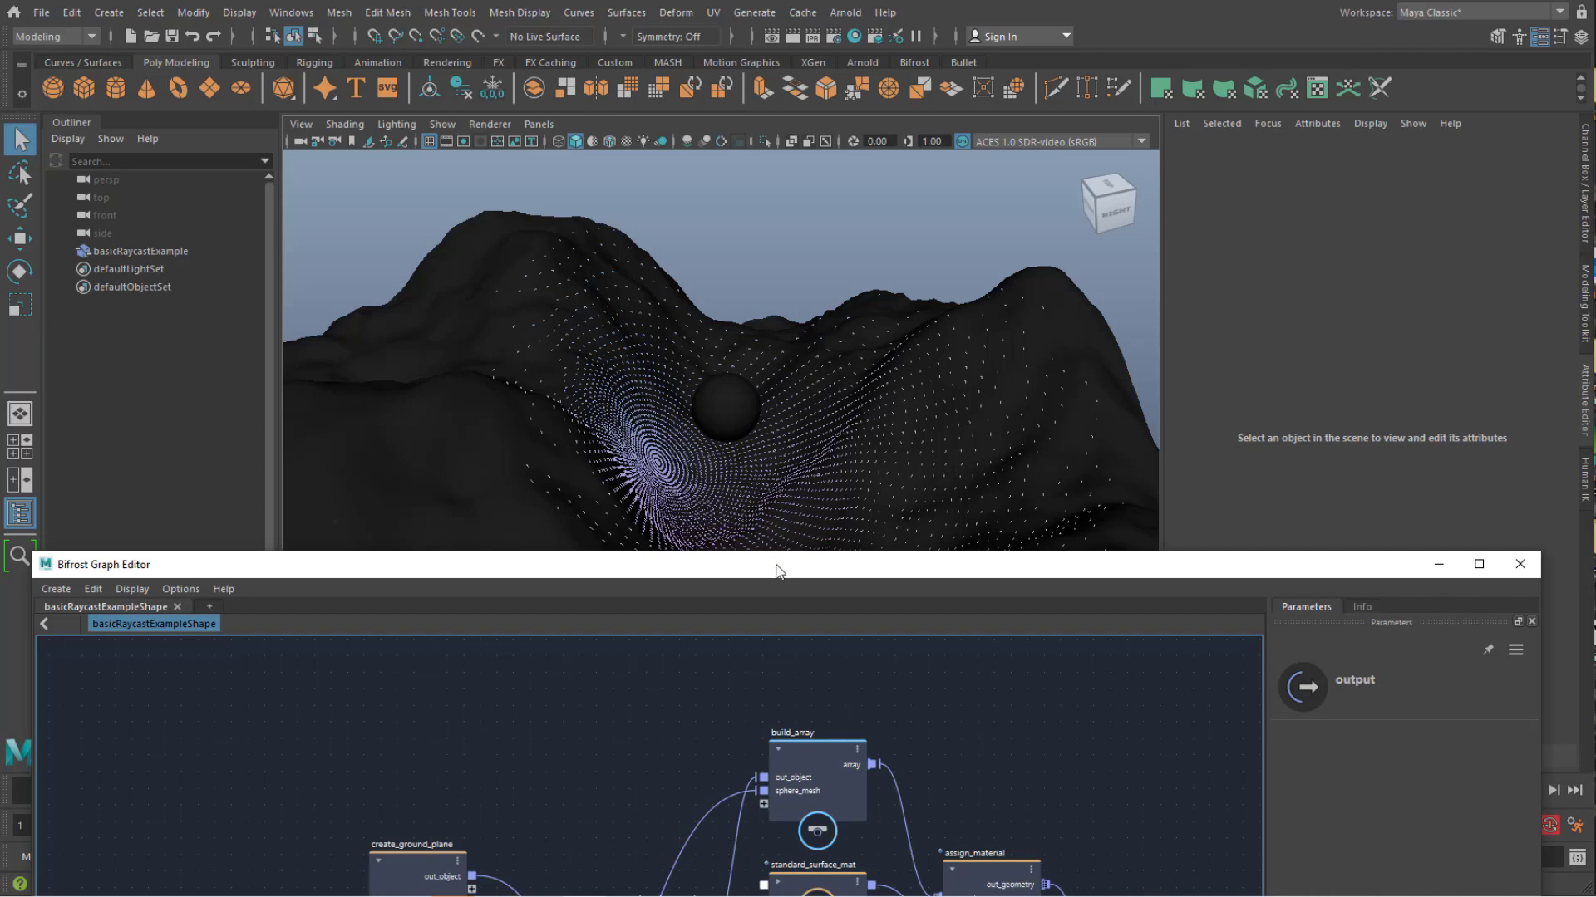
{"action": "left_click_drag", "start_coordinate": [776, 564], "coordinate": [845, 137]}
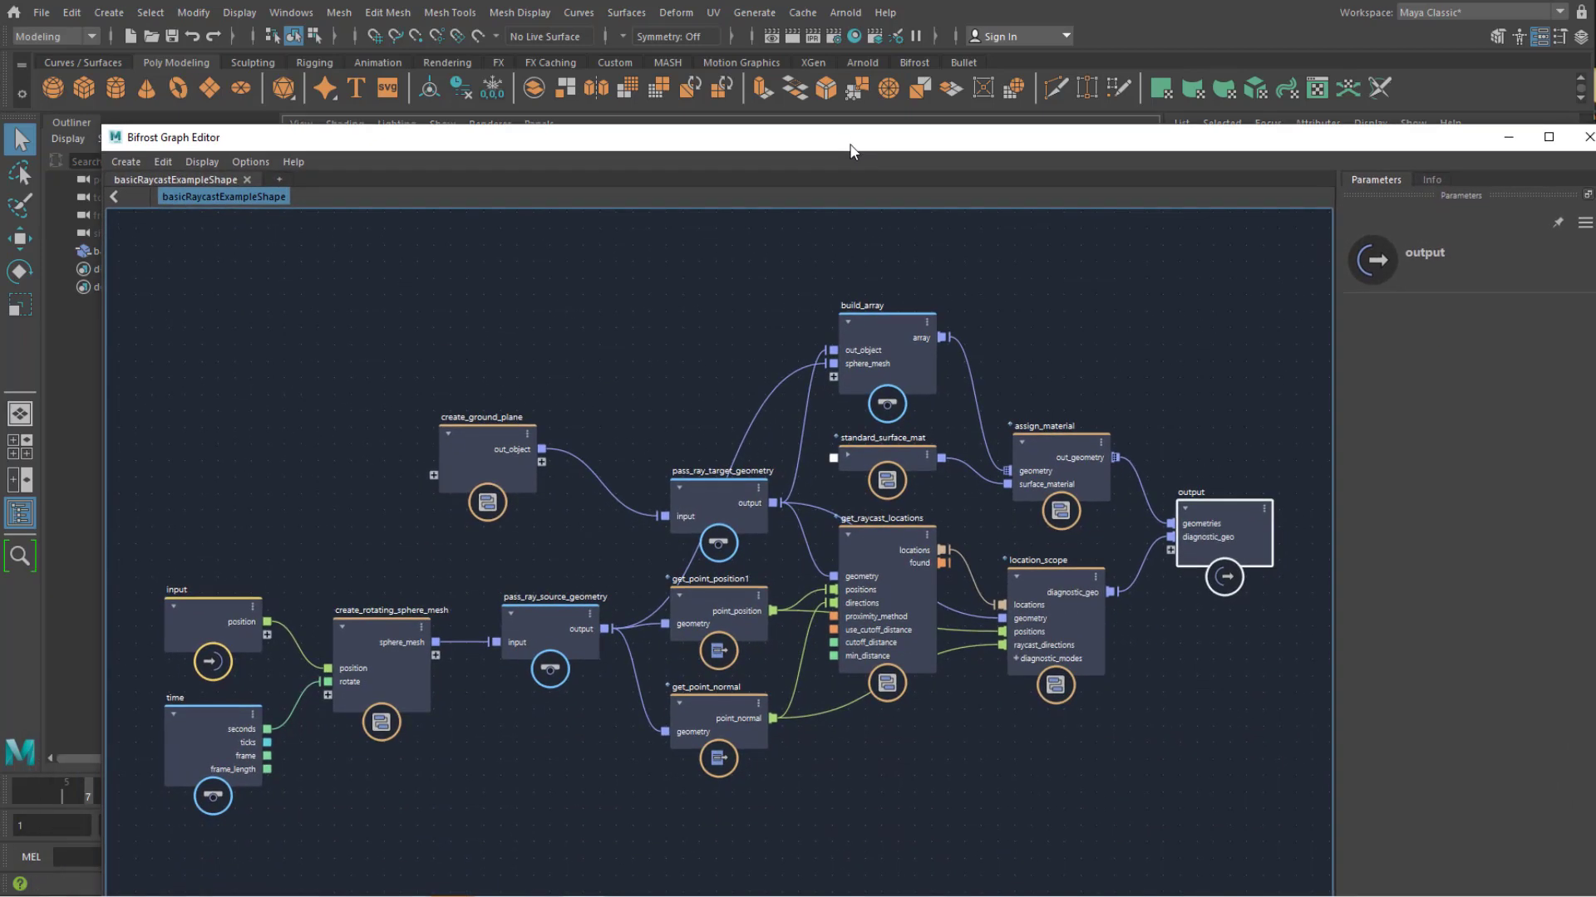
{"action": "left_click", "coordinate": [481, 447]}
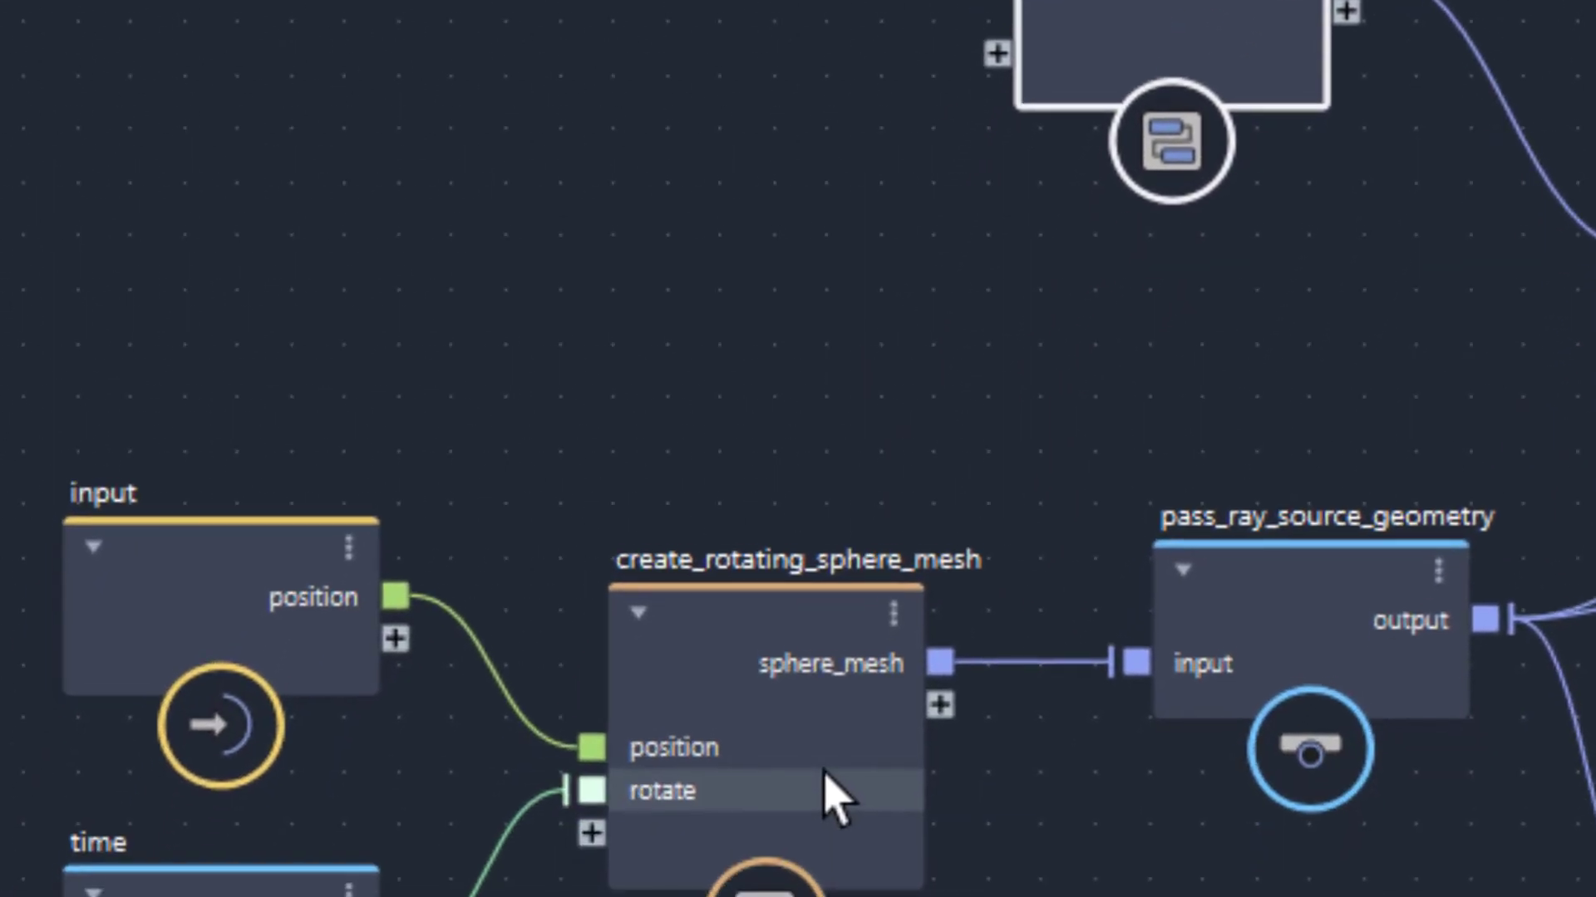
{"action": "left_click", "coordinate": [806, 557]}
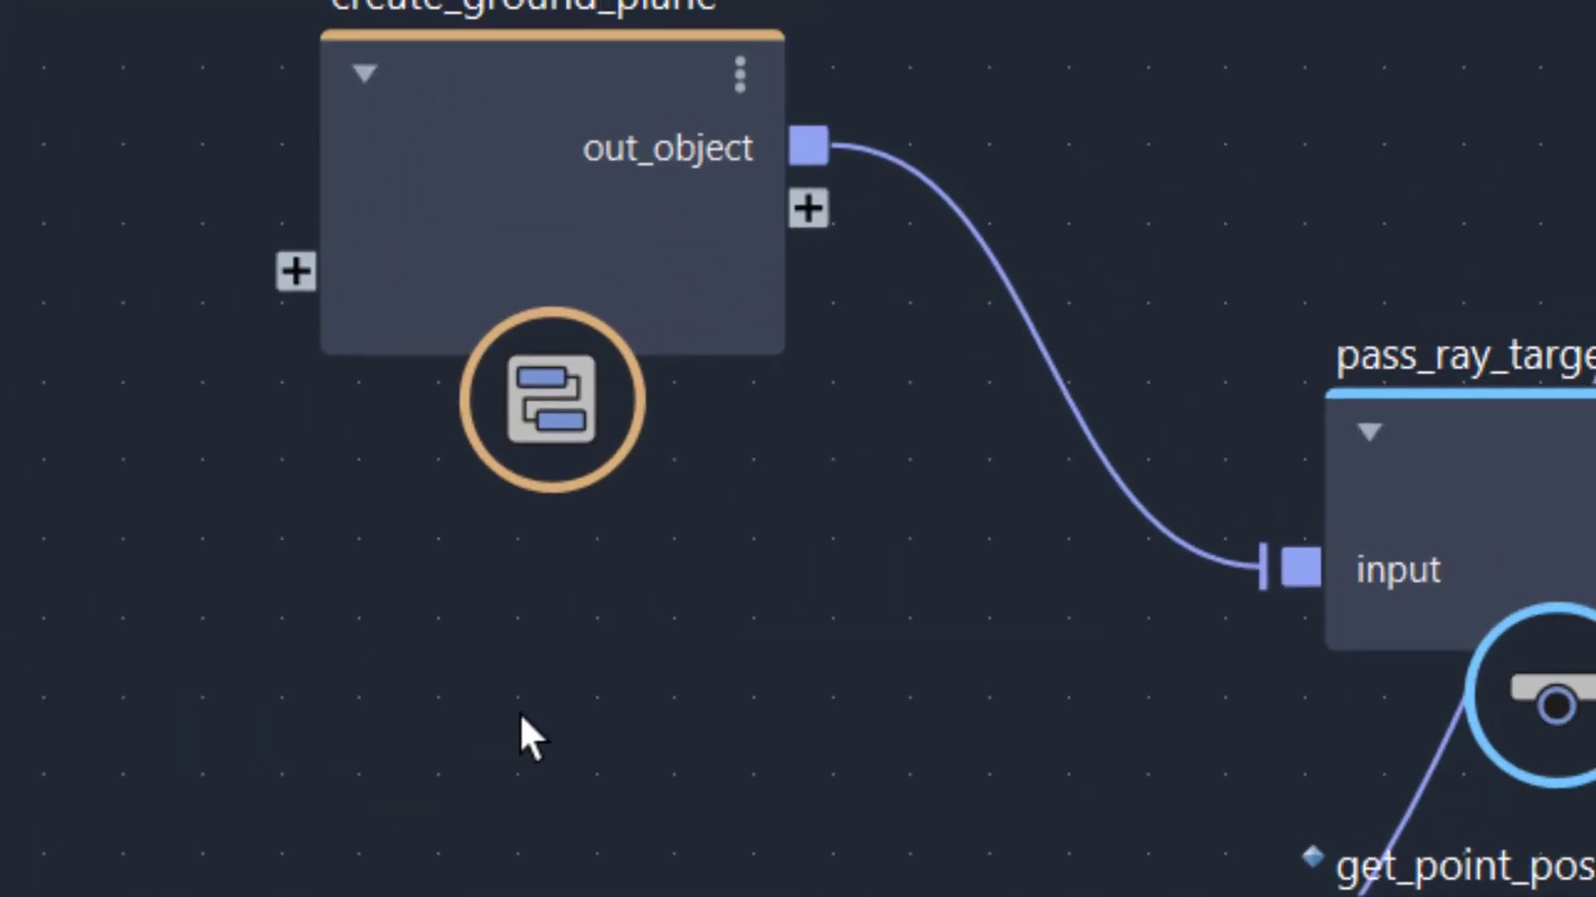
{"action": "left_click", "coordinate": [601, 199]}
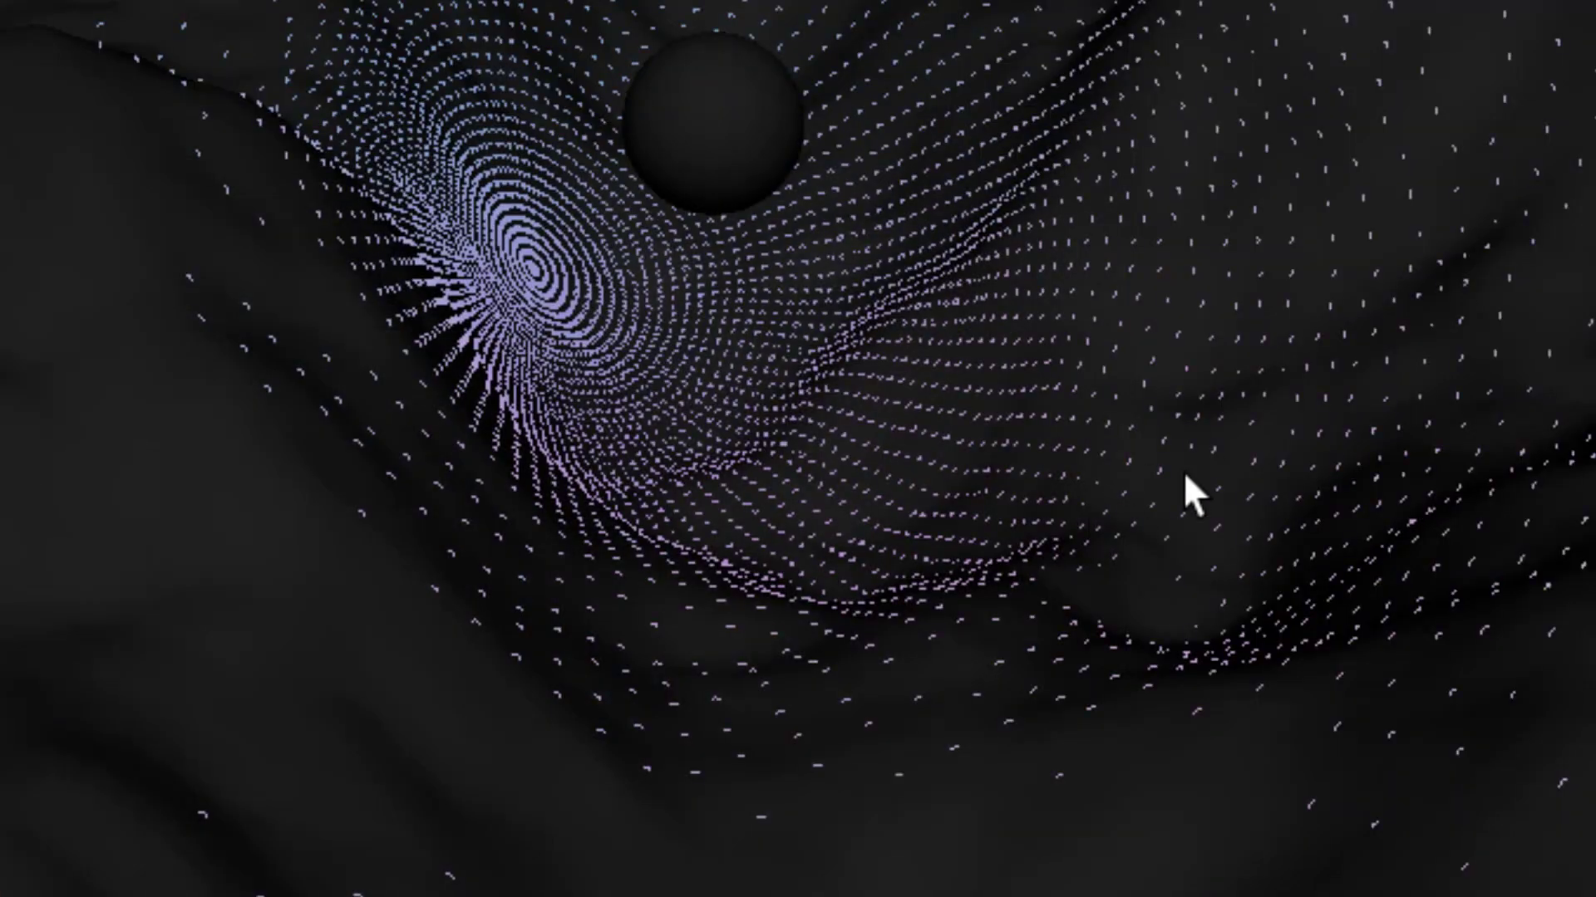
Step: Create a polygon helix, pHelix1, beside the terrain from the extra primitive shapes
{"action": "scroll", "coordinate": [1184, 471], "scroll_direction": "down", "scroll_amount": 5}
{"action": "left_click_drag", "start_coordinate": [1304, 474], "coordinate": [225, 117], "text": "alt"}
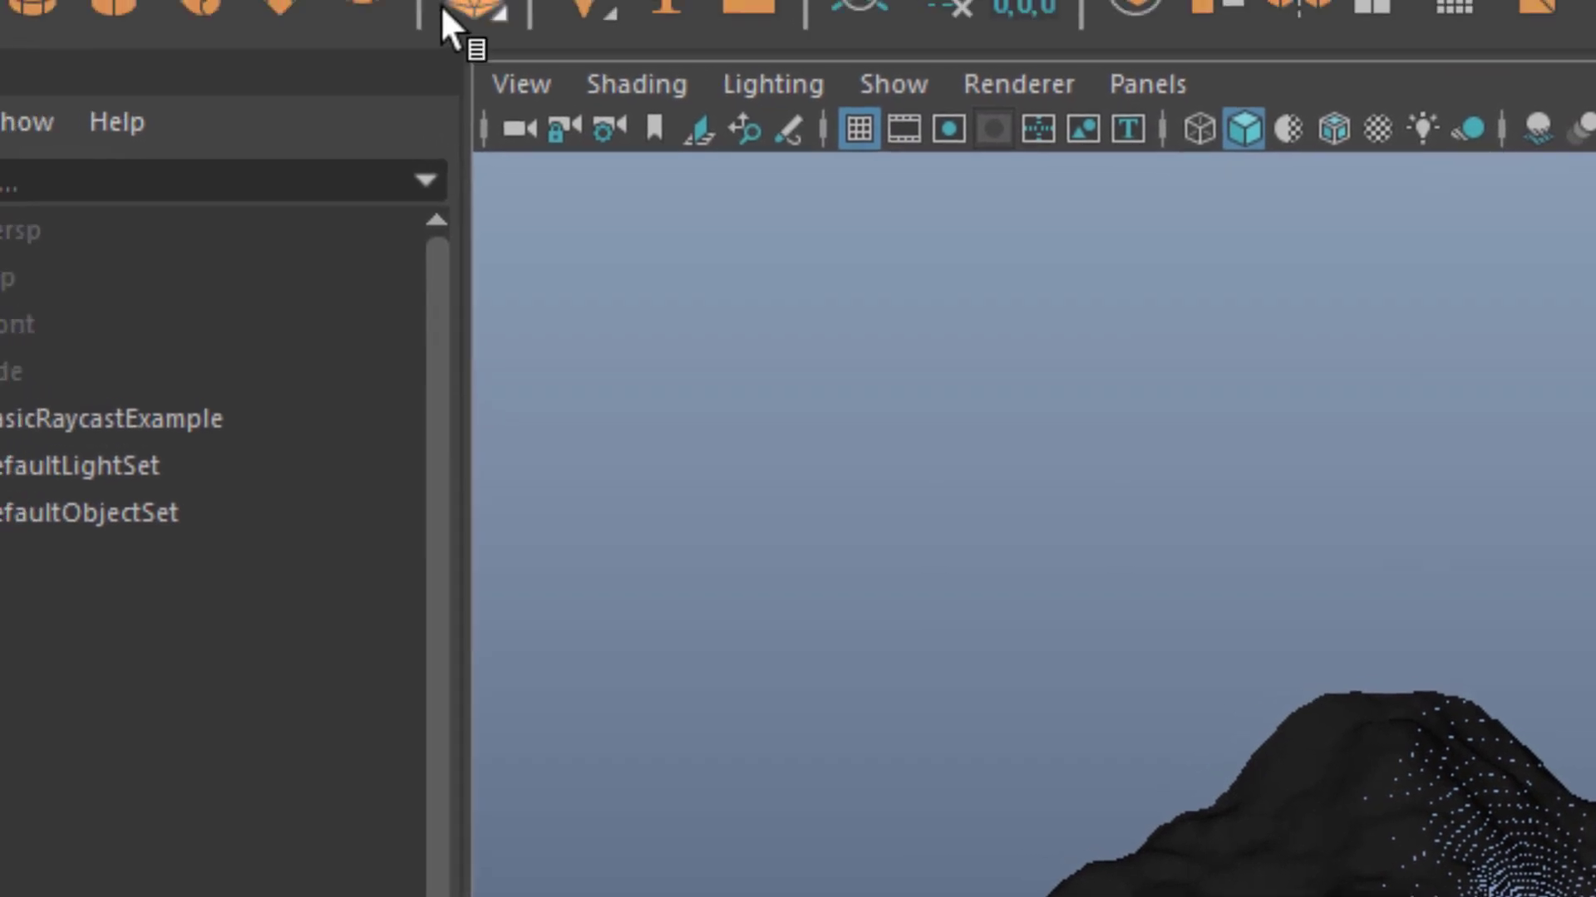
{"action": "right_click", "coordinate": [473, 5]}
{"action": "left_click", "coordinate": [607, 377]}
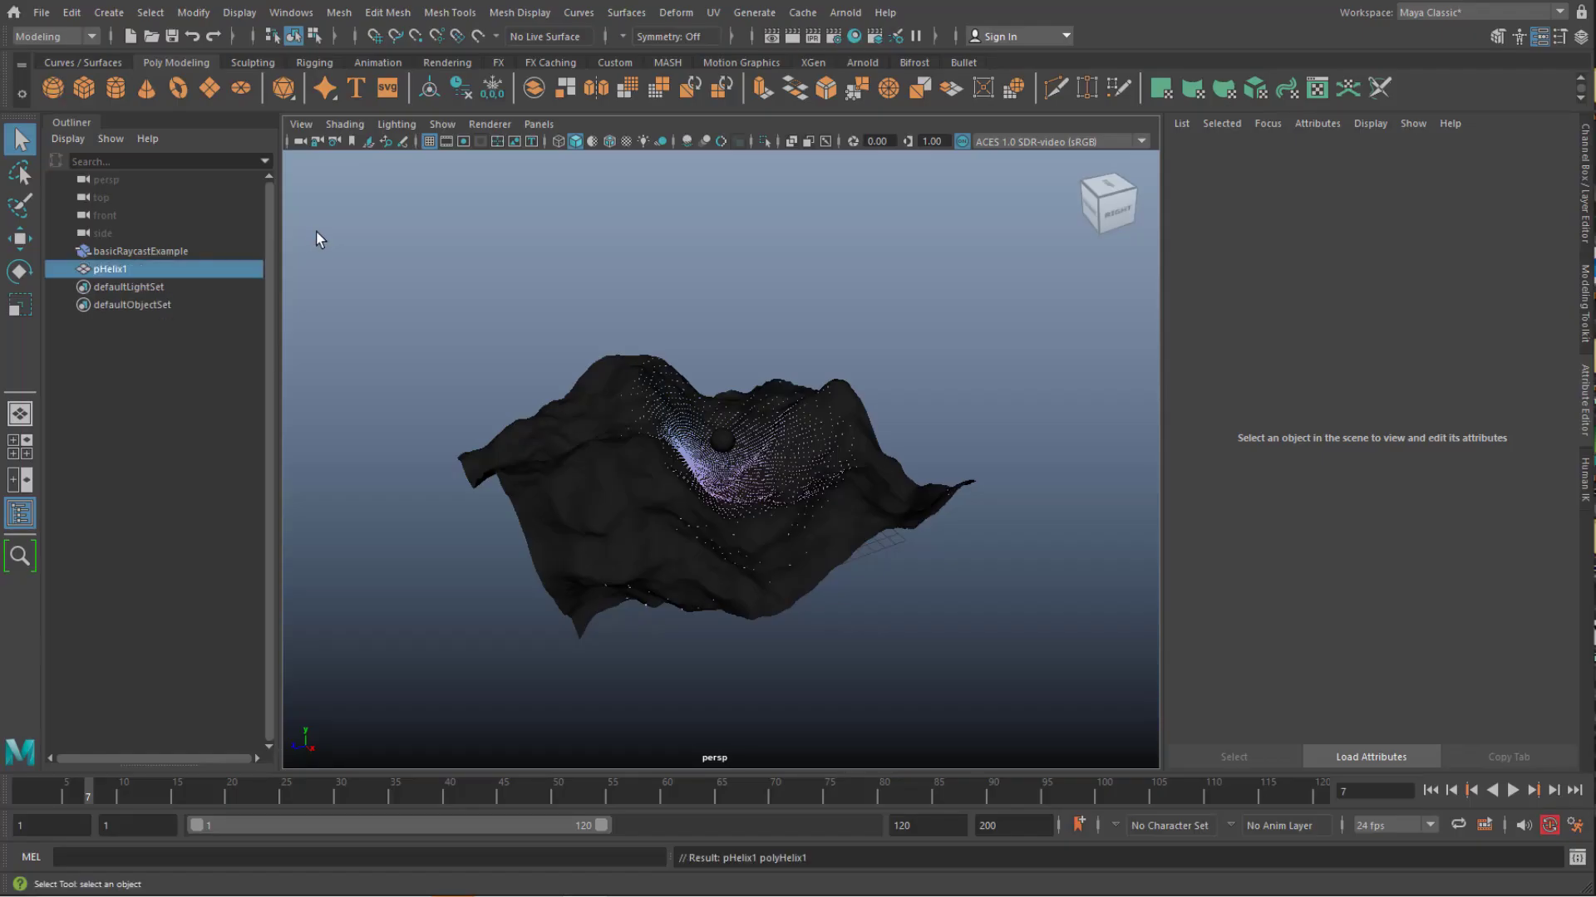
Step: Scale and move the helix, then bring the raycast Bifrost graph back into view
{"action": "left_click_drag", "start_coordinate": [721, 576], "coordinate": [792, 509], "text": "alt"}
{"action": "key", "text": "r"}
{"action": "left_click_drag", "start_coordinate": [815, 566], "coordinate": [579, 533], "text": "alt"}
{"action": "key", "text": "w"}
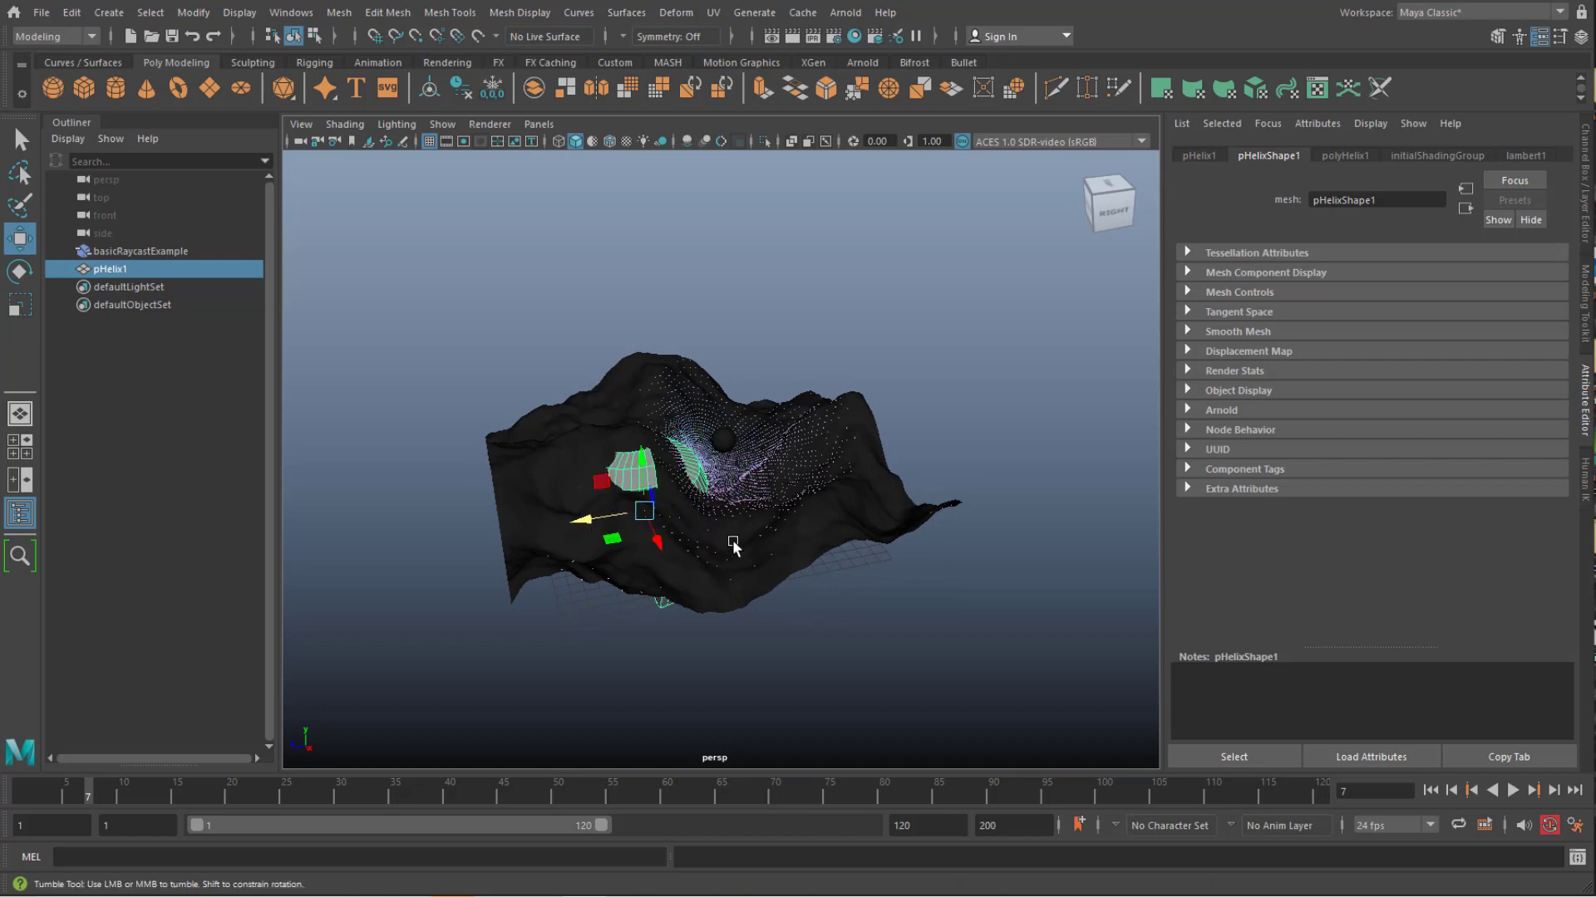
{"action": "left_click_drag", "start_coordinate": [733, 545], "coordinate": [546, 418], "text": "alt"}
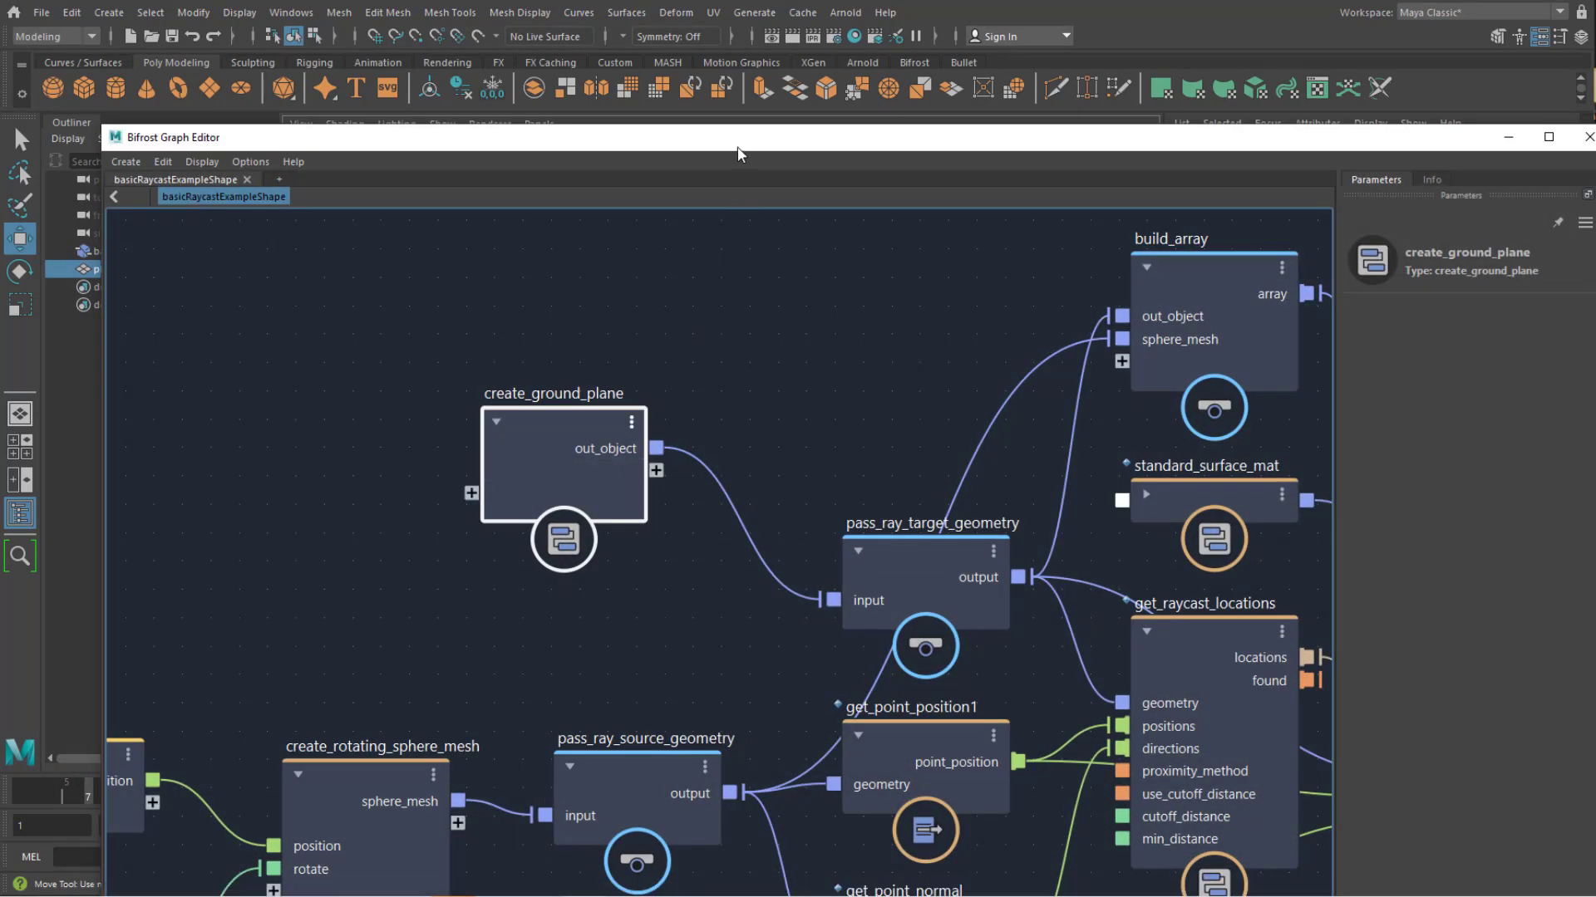
{"action": "left_click_drag", "start_coordinate": [741, 151], "coordinate": [875, 79]}
{"action": "middle_click_drag", "start_coordinate": [523, 600], "coordinate": [802, 465]}
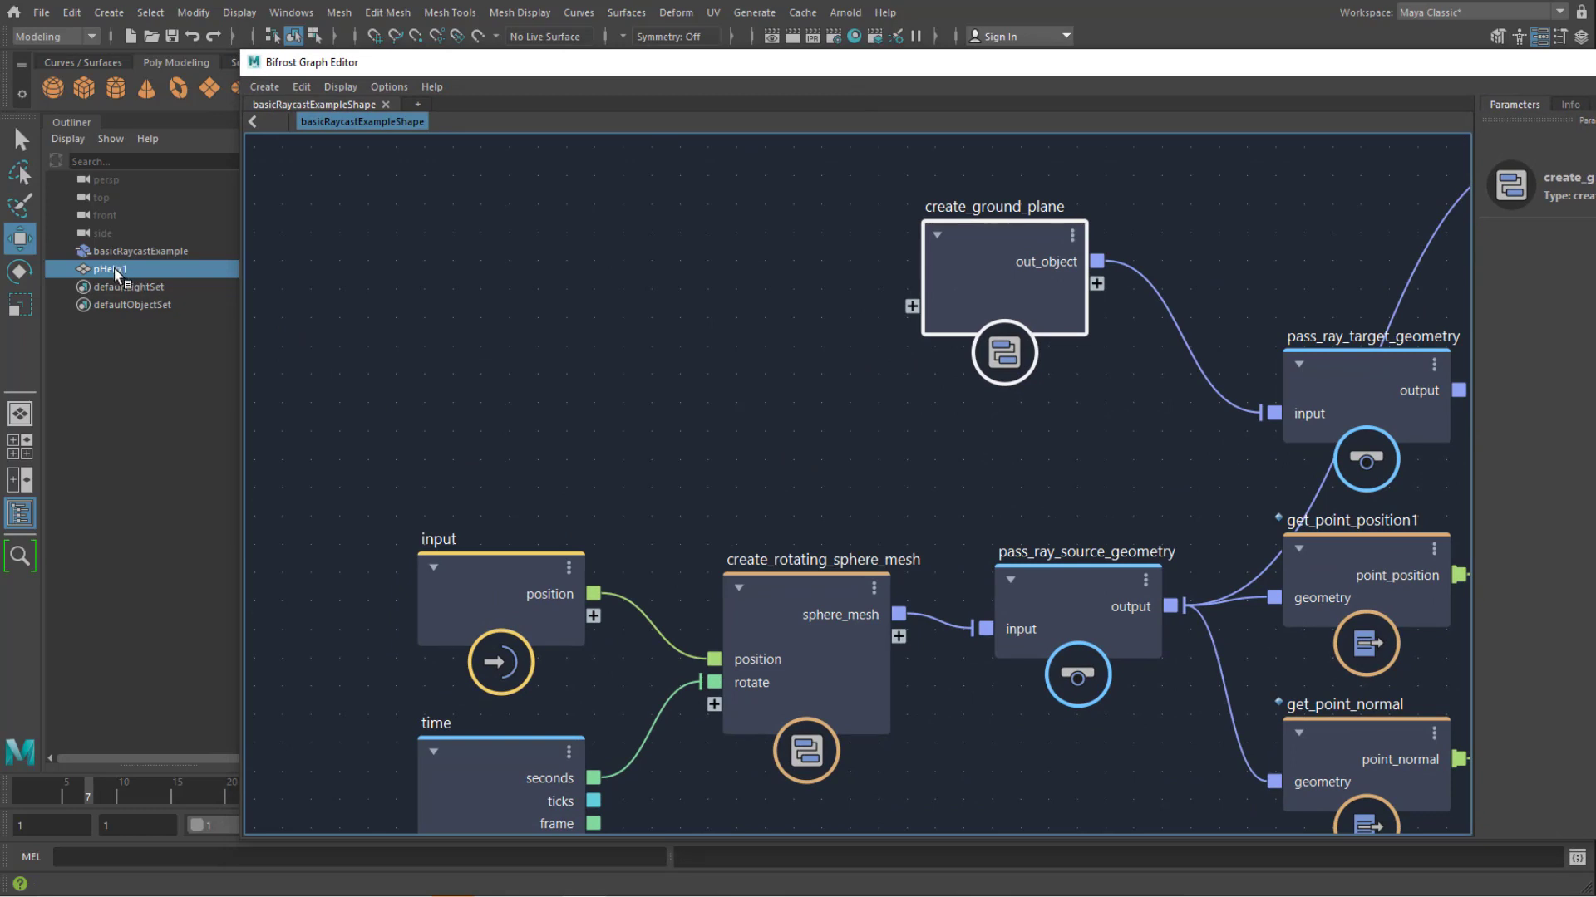
Step: Add pHelix1 from the Outliner as a graph node and arrange create_ground_plane and pass_ray_target_geometry
{"action": "left_click_drag", "start_coordinate": [117, 275], "coordinate": [117, 276]}
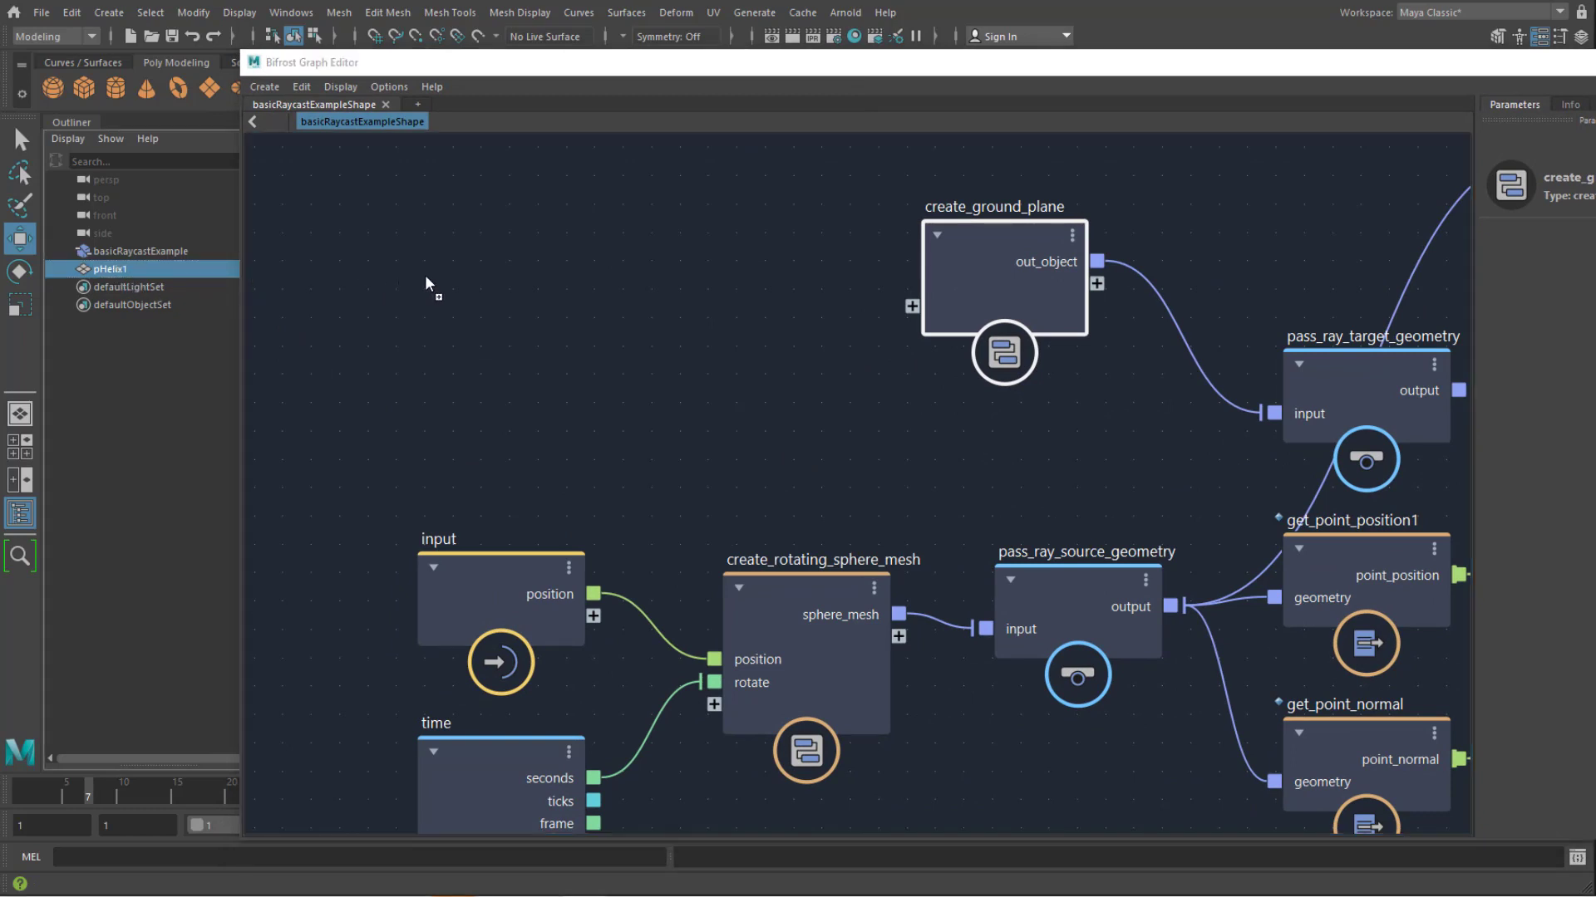
{"action": "left_click_drag", "start_coordinate": [435, 277], "coordinate": [435, 277]}
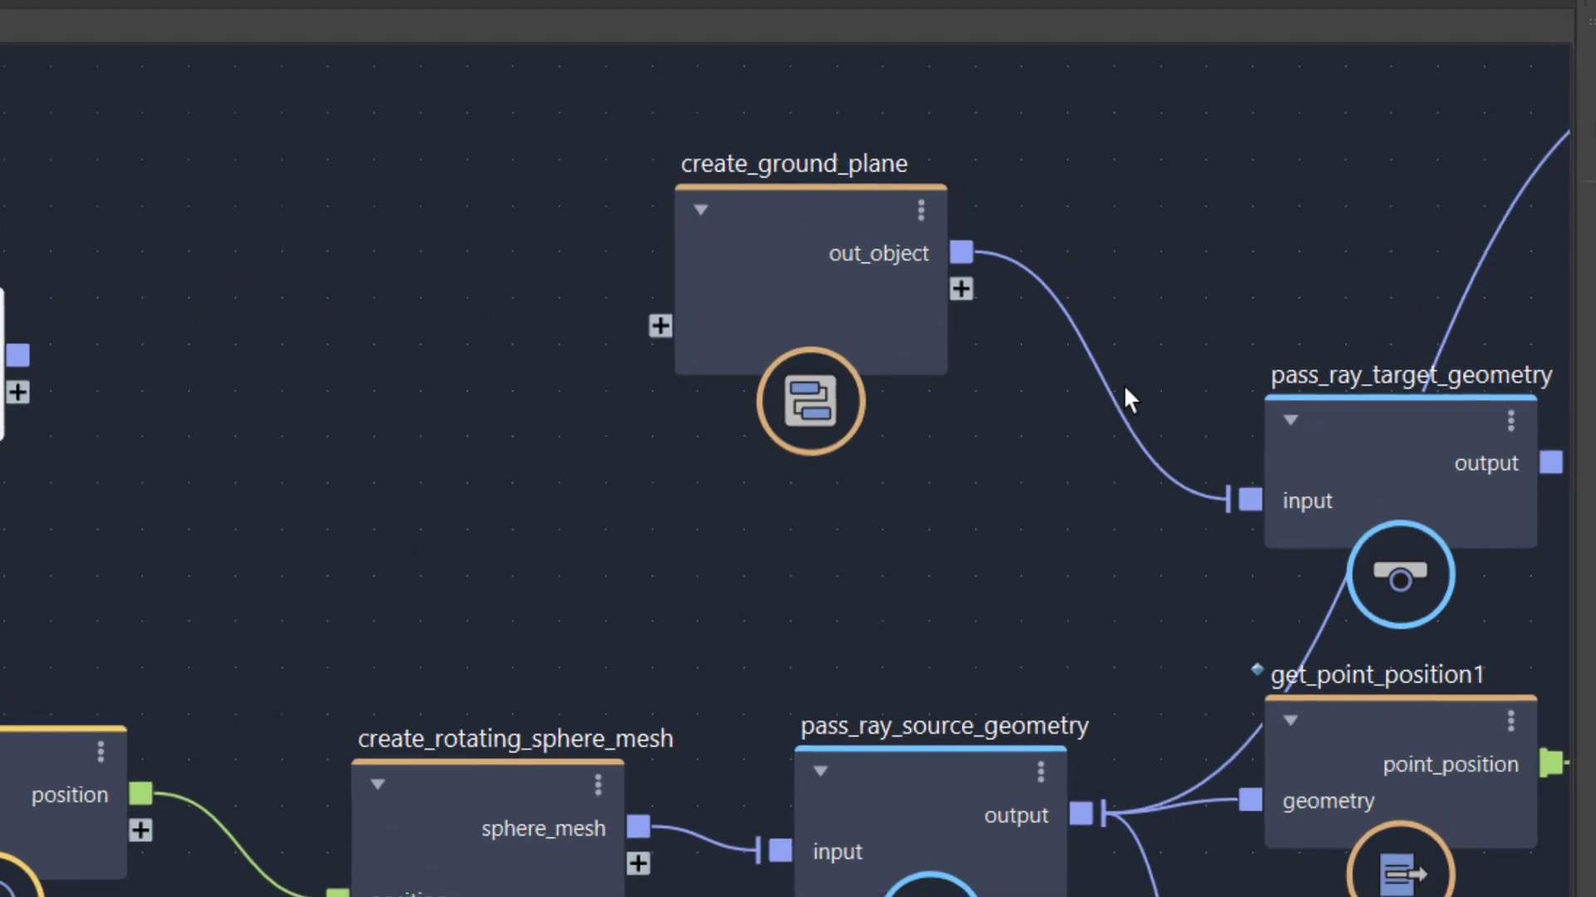
{"action": "left_click_drag", "start_coordinate": [752, 213], "coordinate": [464, 272]}
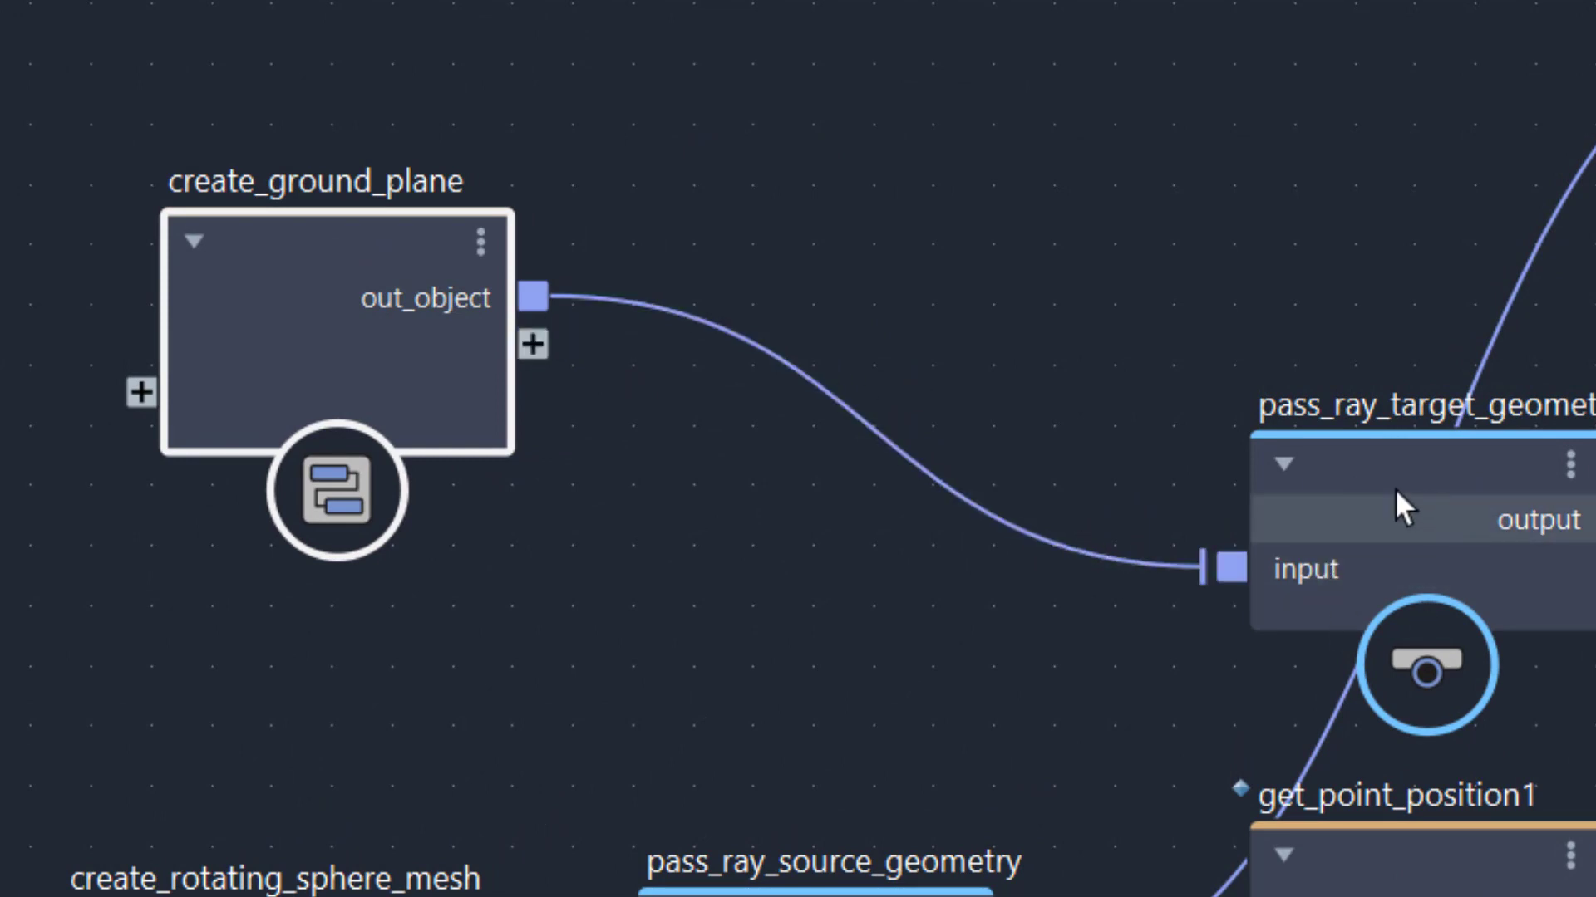
{"action": "left_click_drag", "start_coordinate": [1442, 485], "coordinate": [1294, 400]}
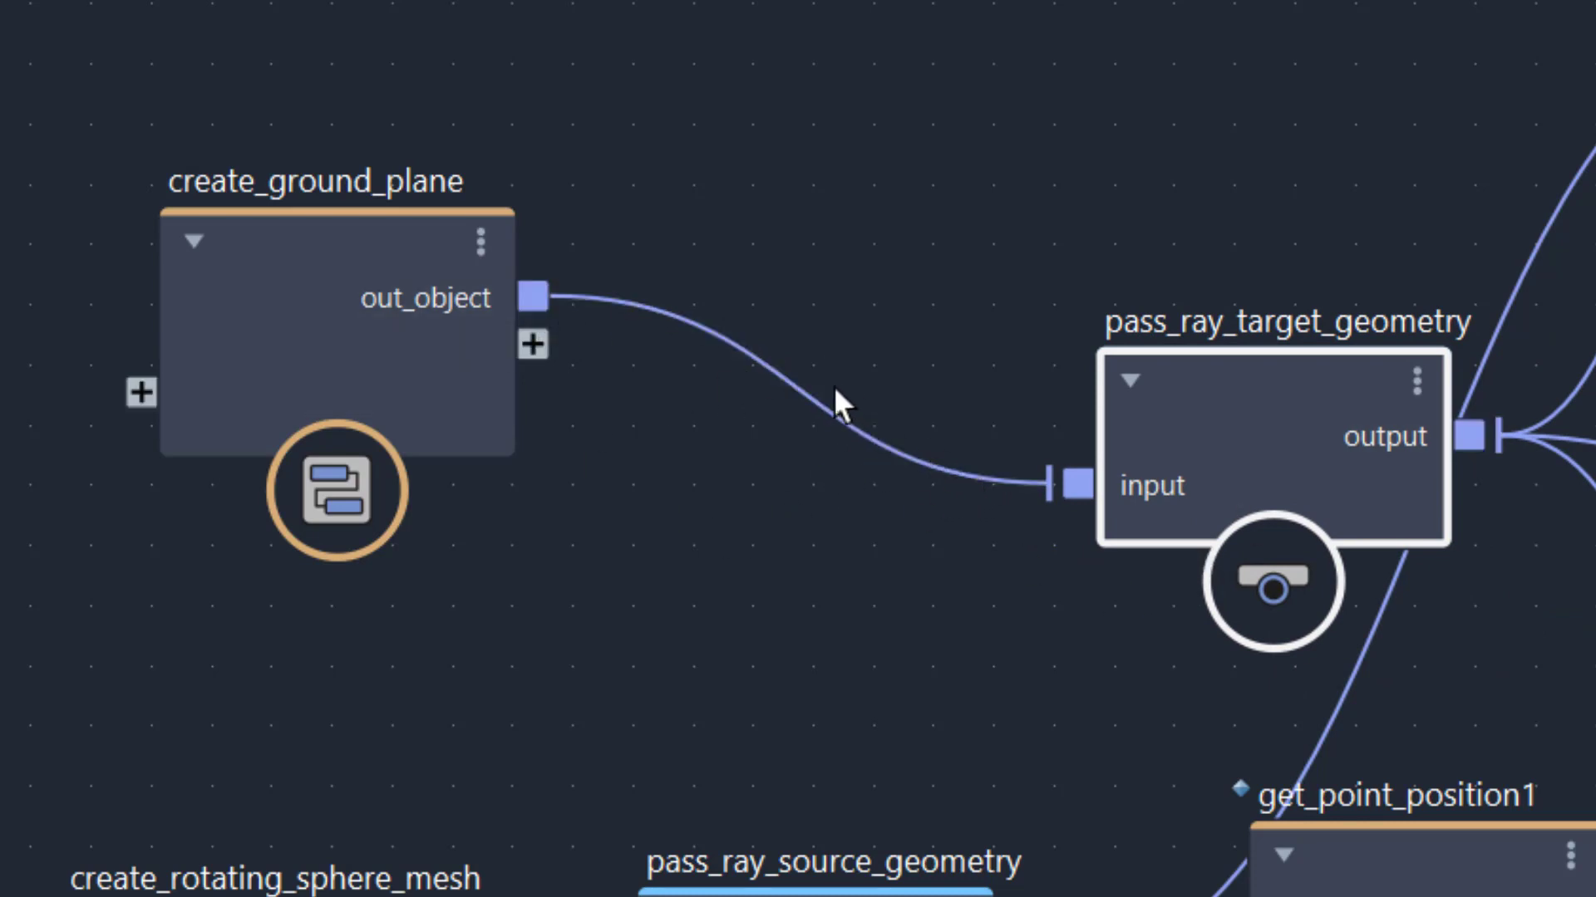
Step: Replace the ground plane link with pHelixShape1.mesh feeding pass_ray_target_geometry.input
{"action": "left_click_drag", "start_coordinate": [835, 387], "coordinate": [791, 482]}
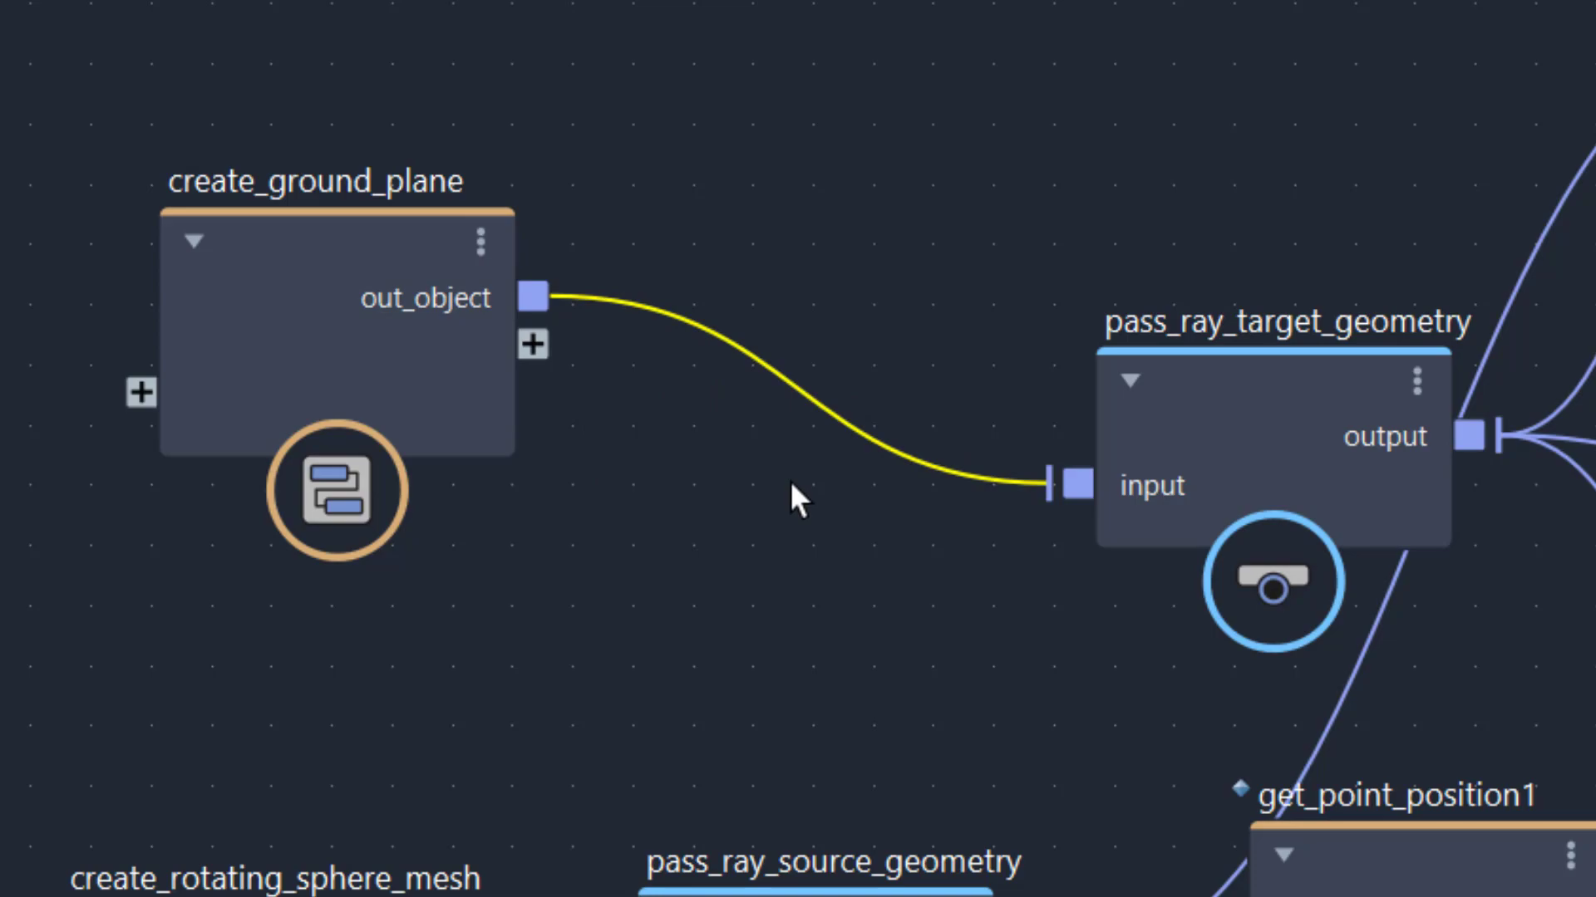
{"action": "key", "text": "Delete"}
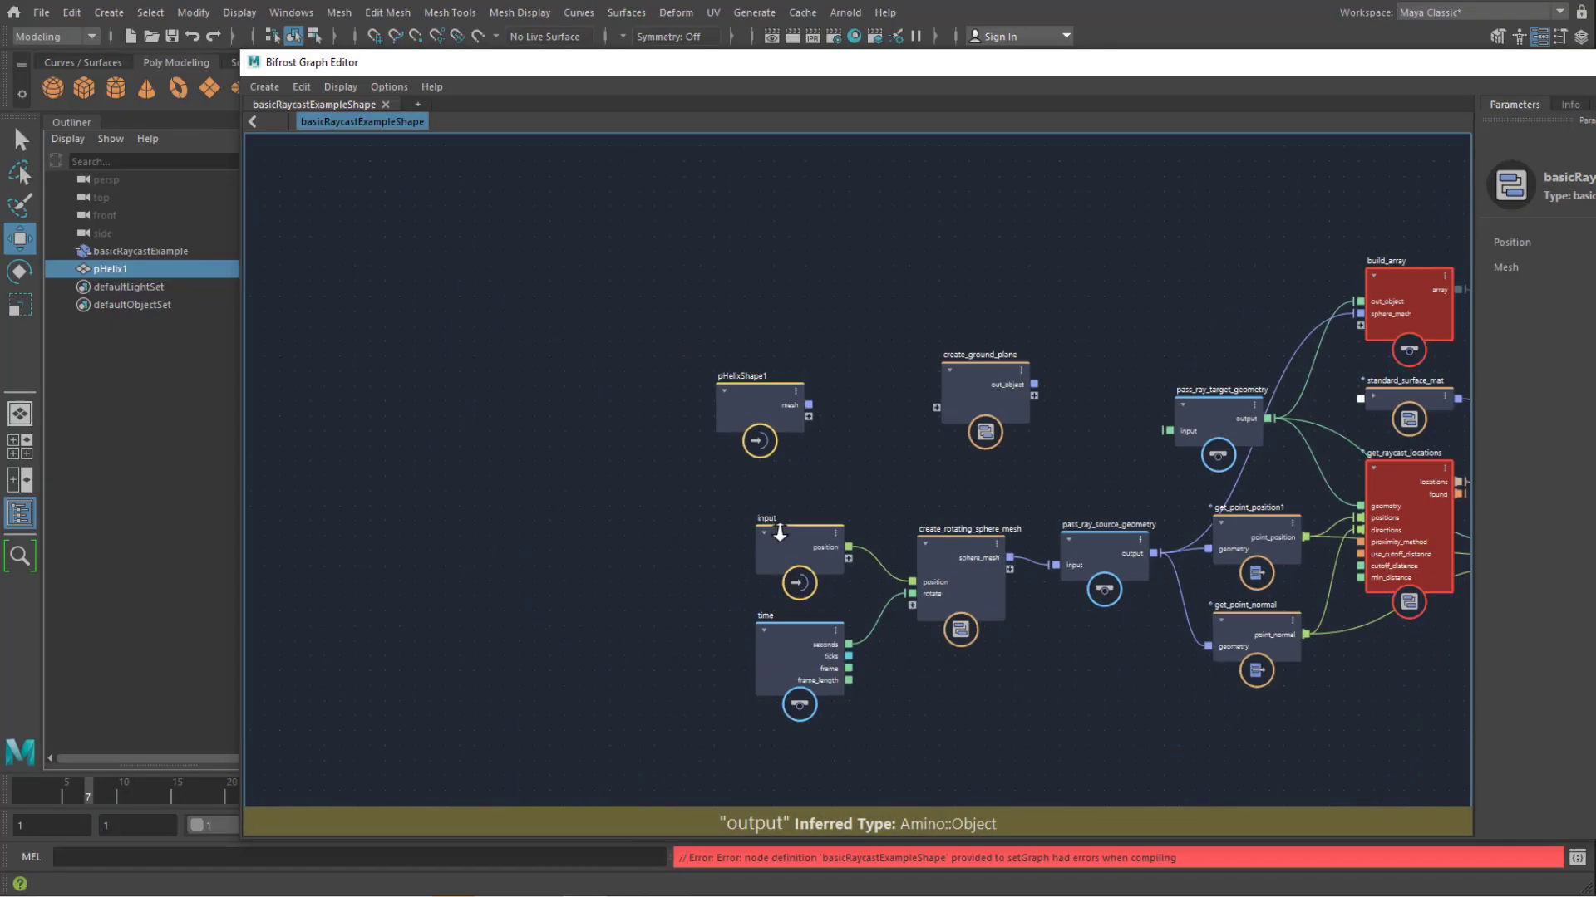
{"action": "key", "text": "a"}
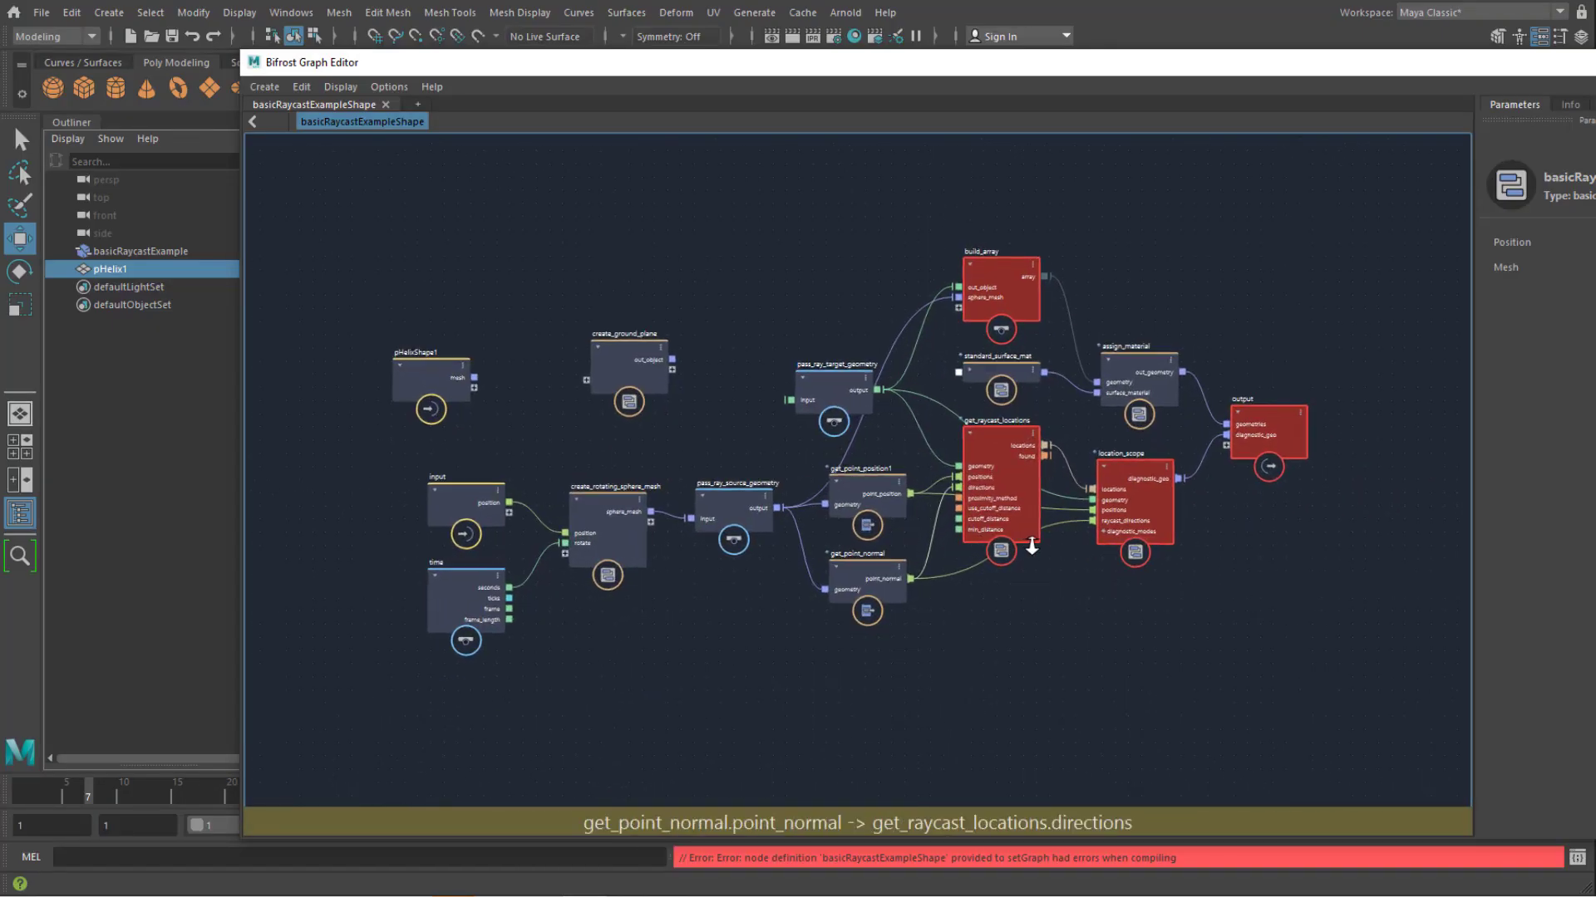
{"action": "scroll", "coordinate": [1031, 546], "scroll_direction": "up", "scroll_amount": 3}
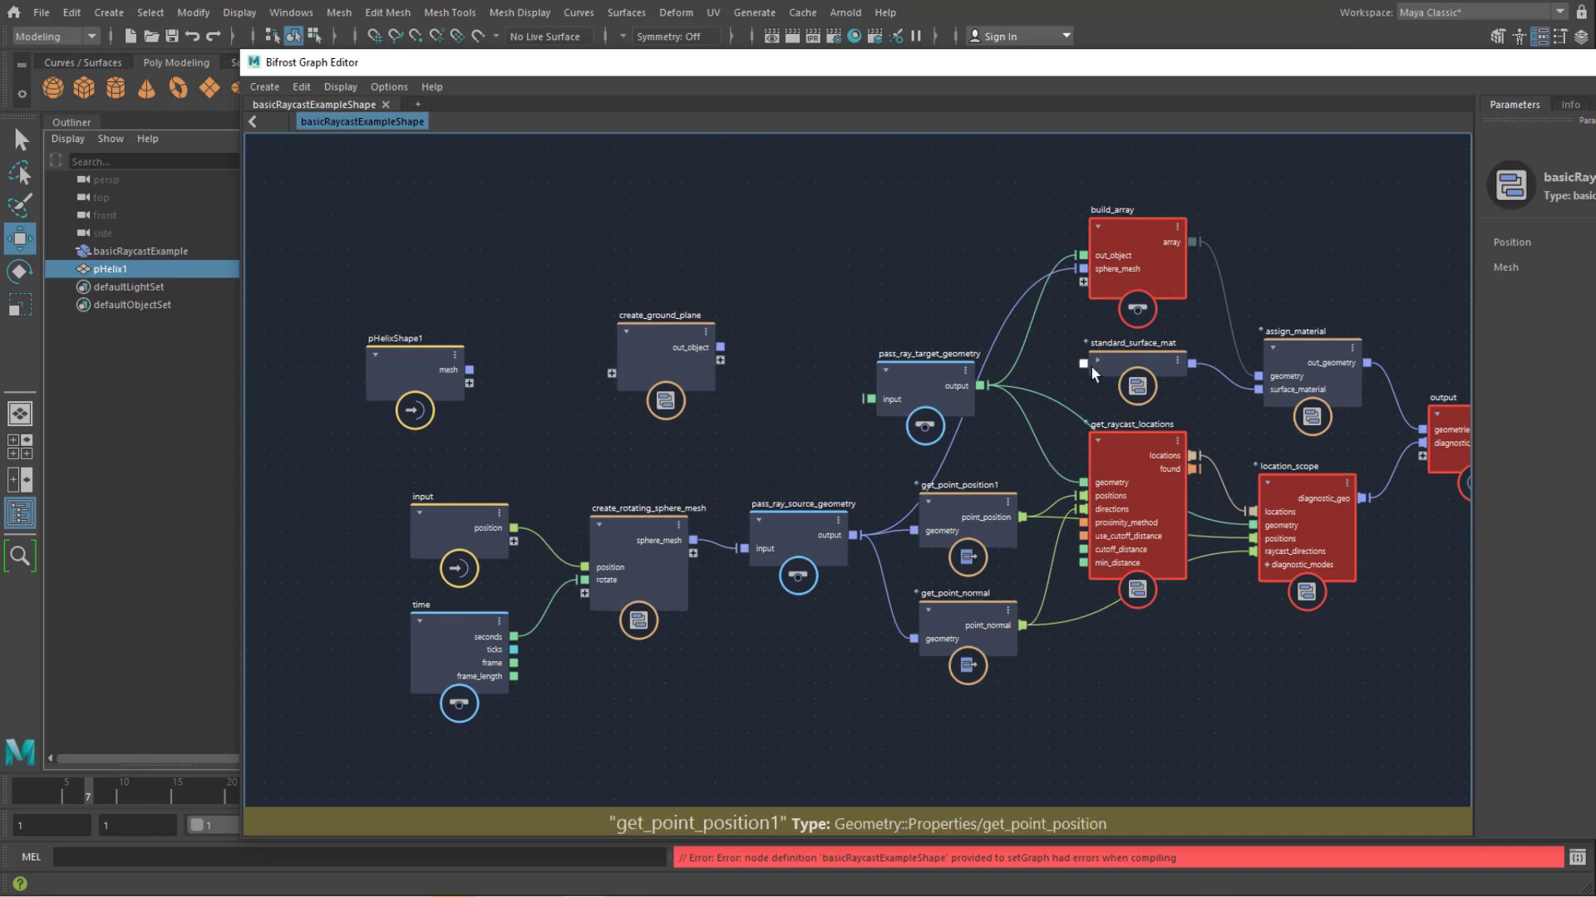
{"action": "left_click_drag", "start_coordinate": [665, 349], "coordinate": [484, 235]}
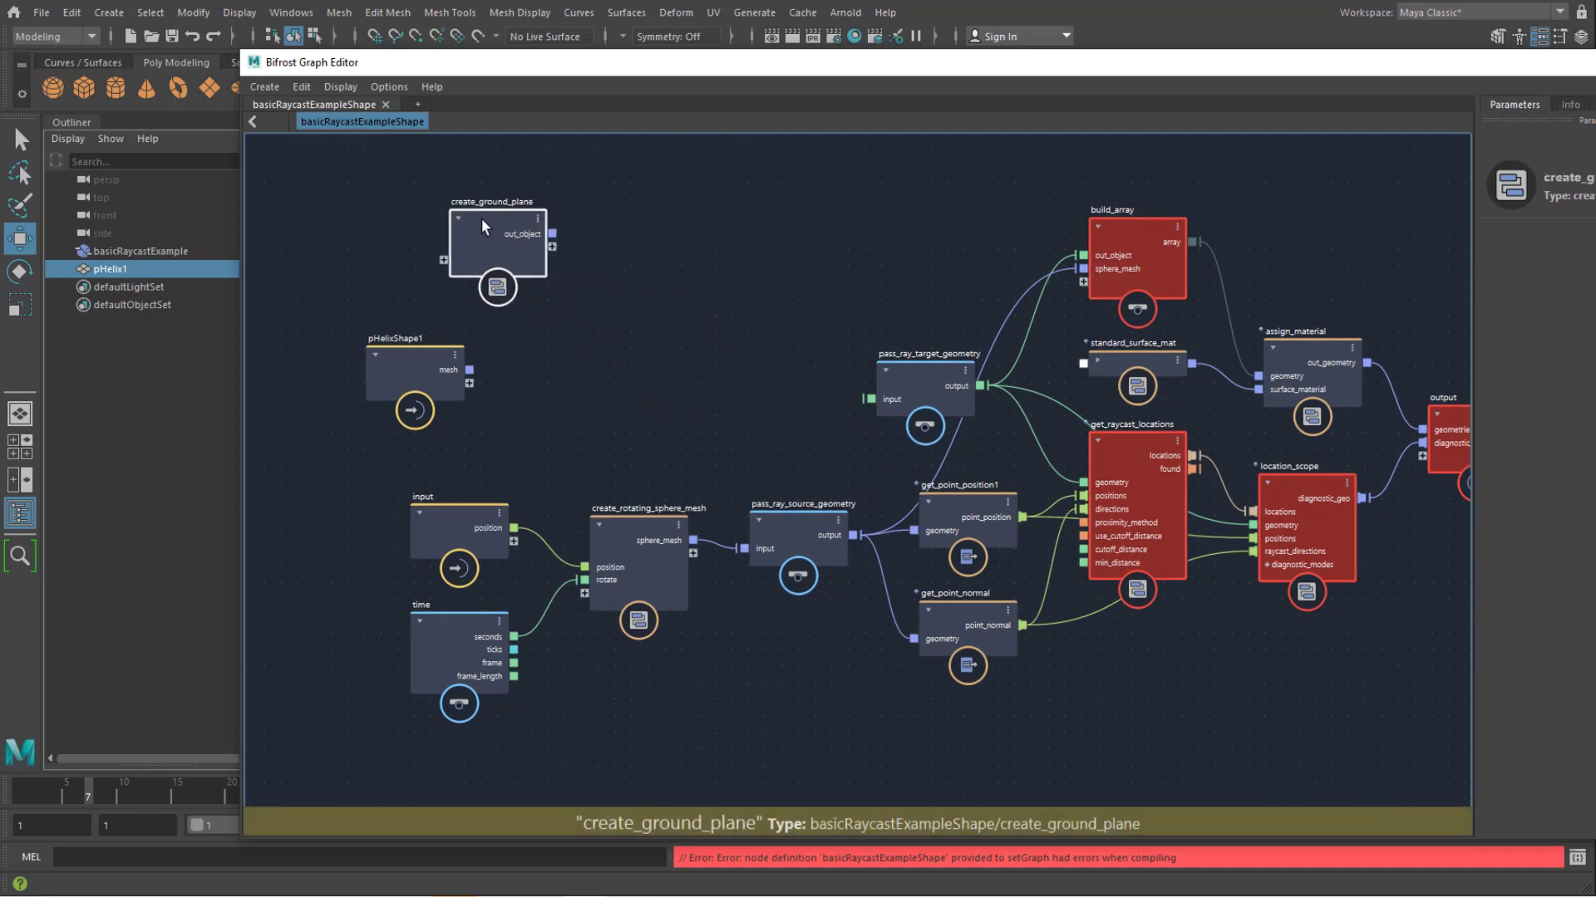
{"action": "left_click_drag", "start_coordinate": [449, 368], "coordinate": [839, 346]}
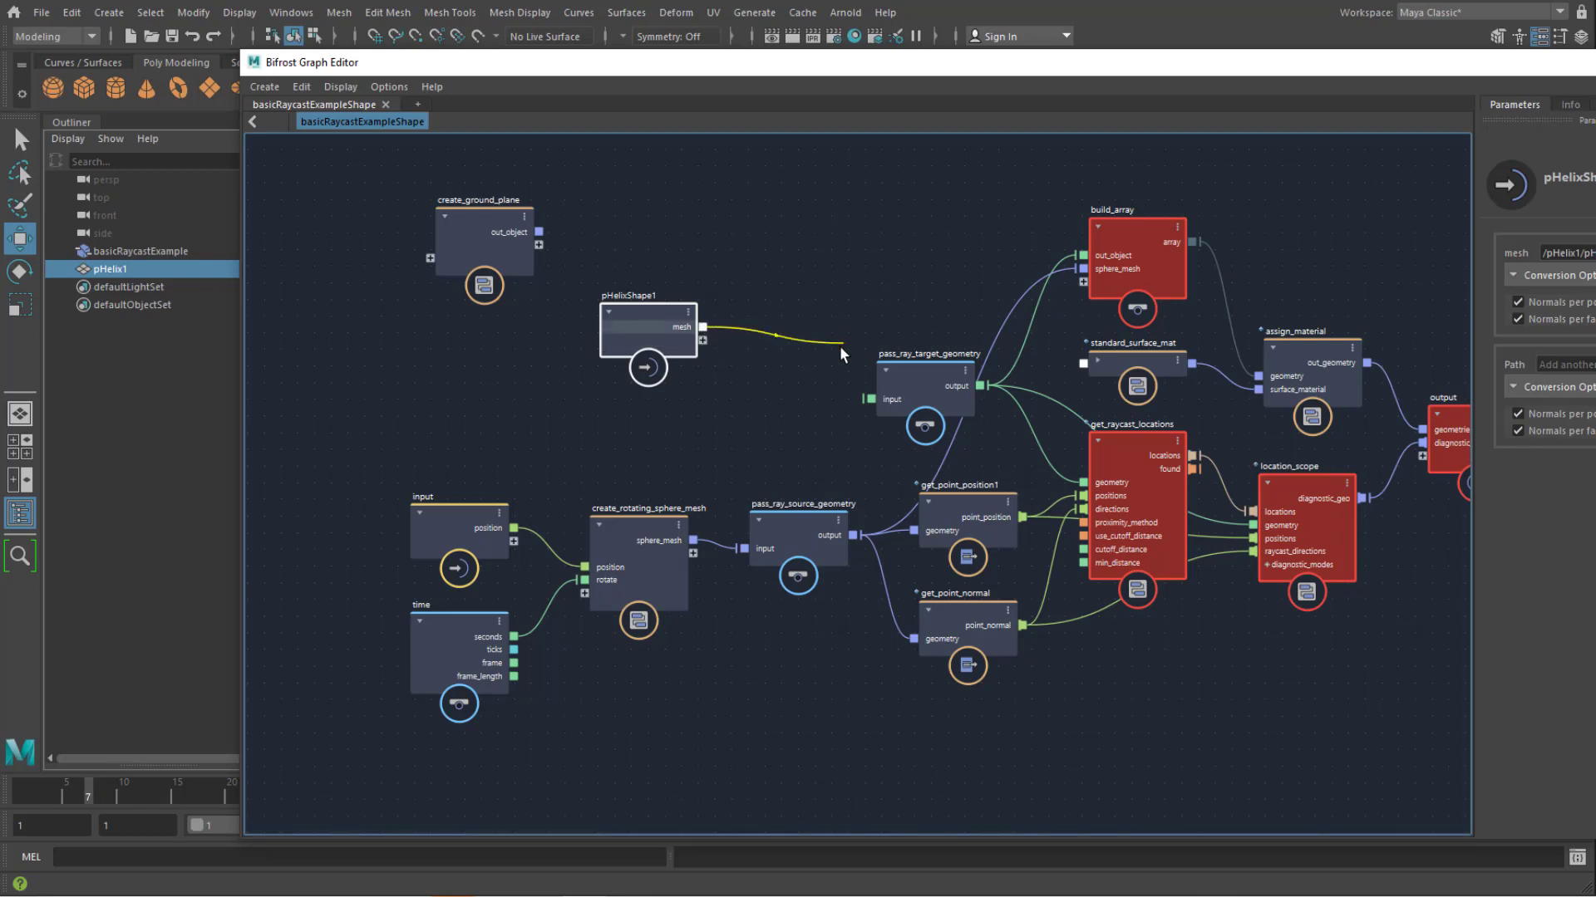
{"action": "left_click_drag", "start_coordinate": [870, 401], "coordinate": [873, 400]}
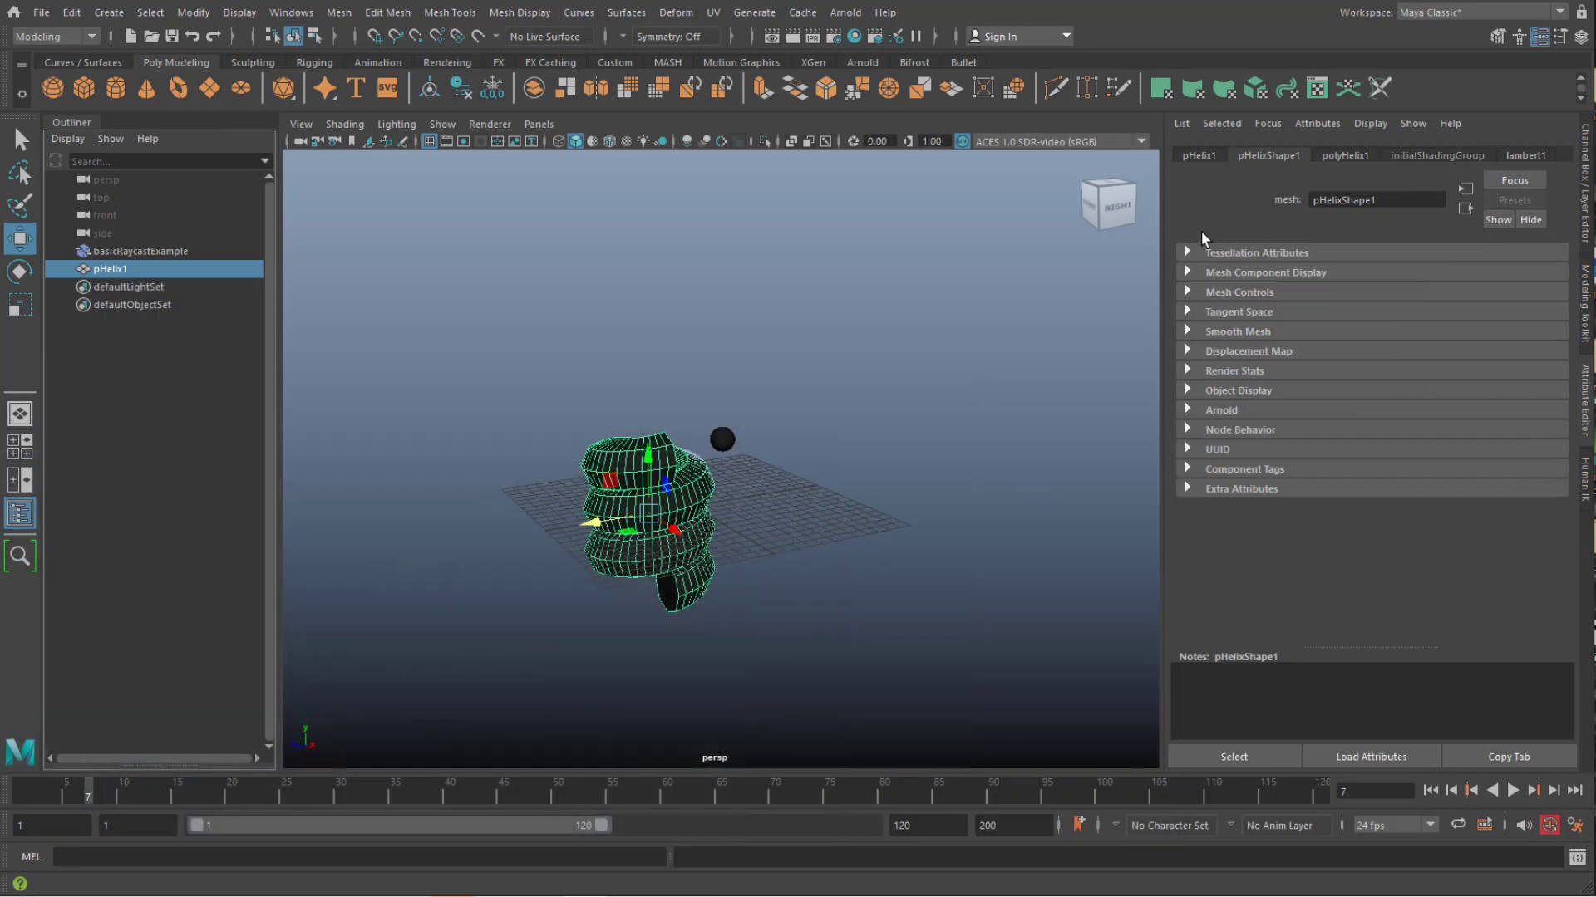
Step: Render the helix view with Arnold to show raycast hit points on its surface
{"action": "left_click_drag", "start_coordinate": [1050, 471], "coordinate": [903, 209], "text": "alt"}
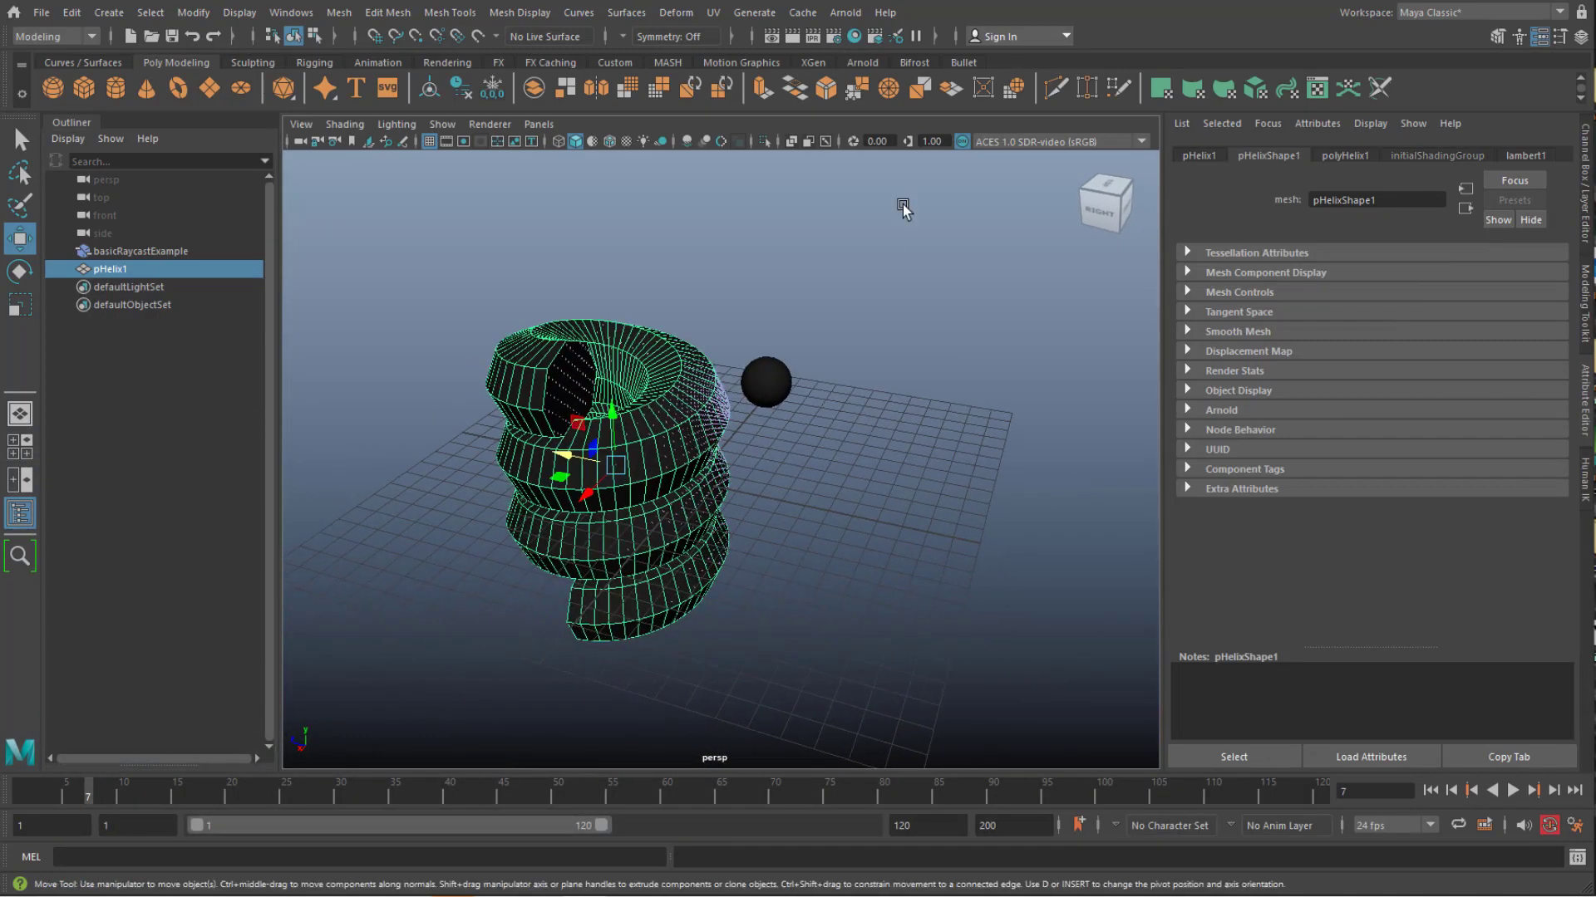
{"action": "left_click", "coordinate": [845, 12]}
{"action": "left_click", "coordinate": [860, 51]}
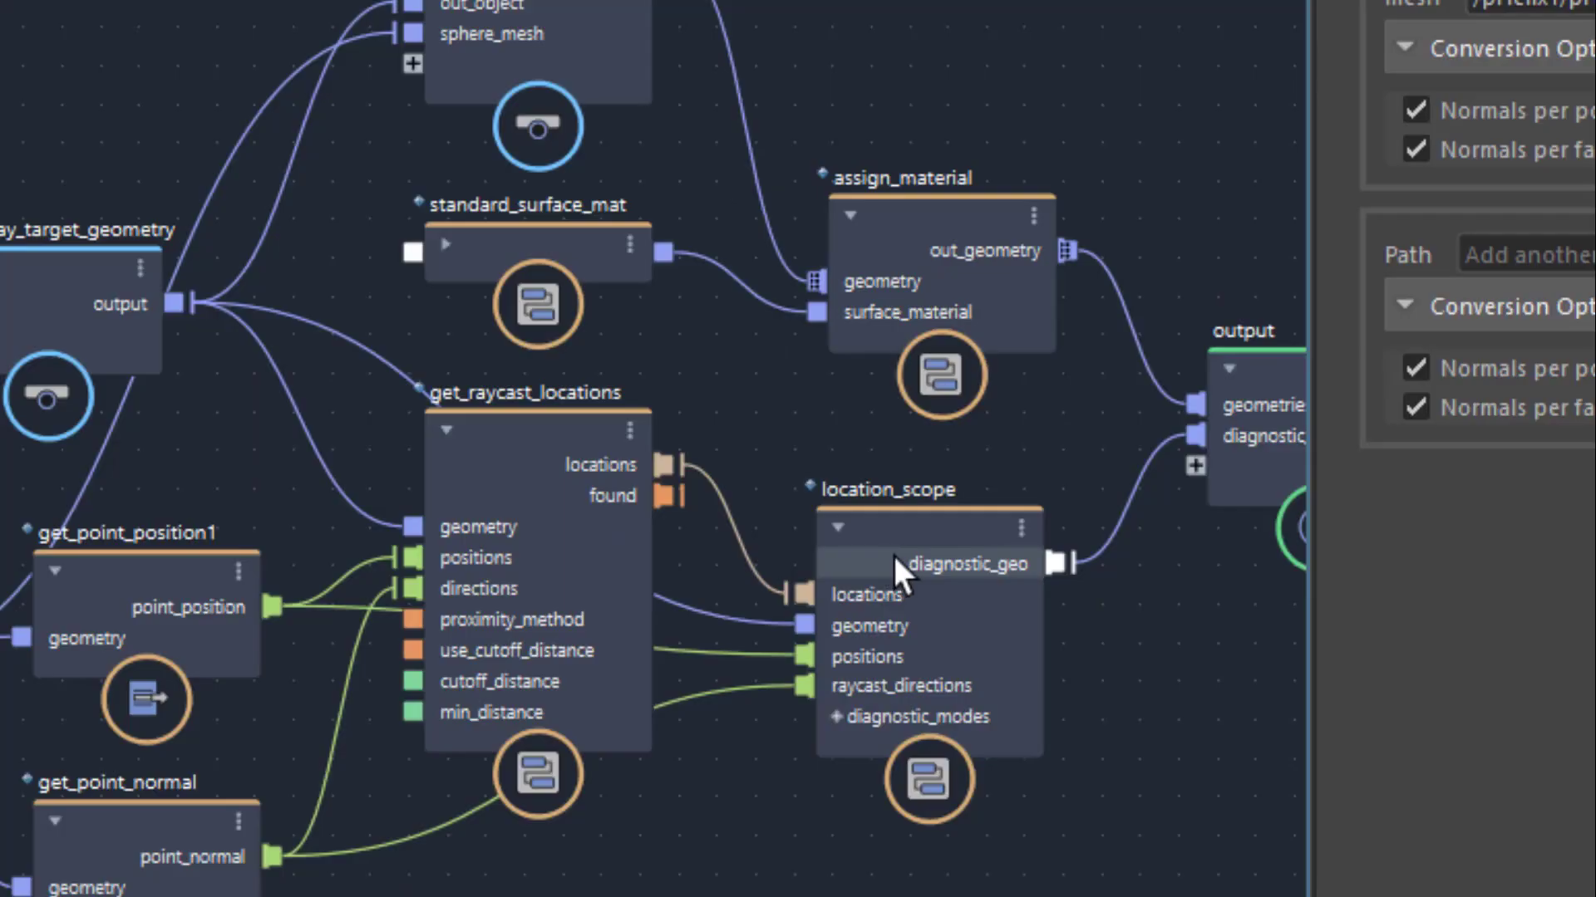
Step: Turn on the Arrows diagnostic mode on the location_scope node
{"action": "left_click", "coordinate": [896, 558]}
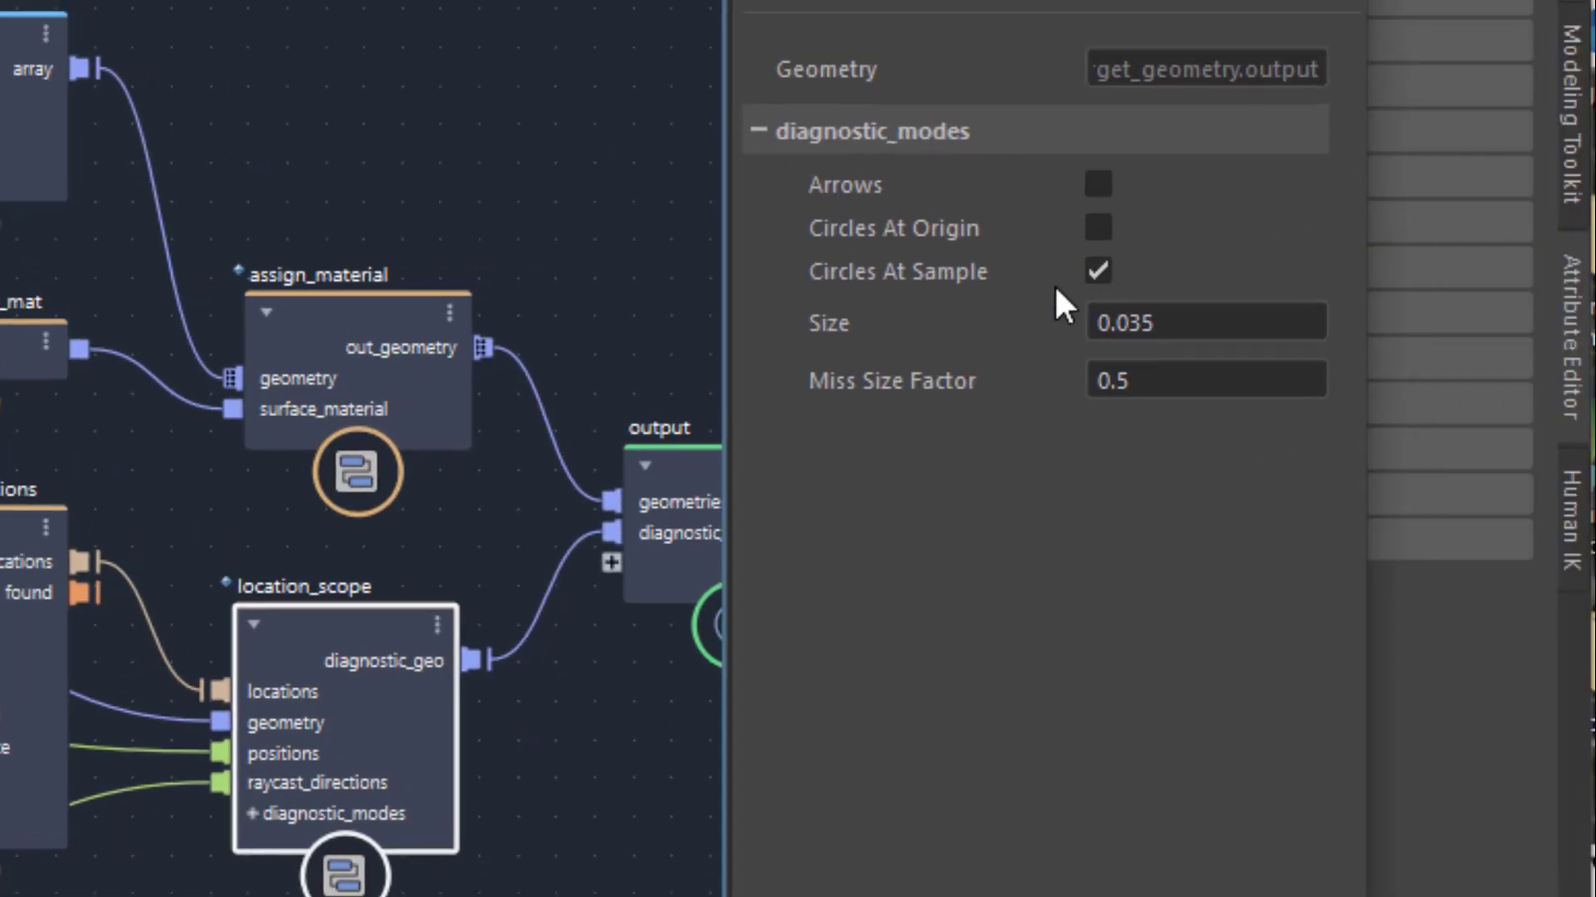
{"action": "left_click", "coordinate": [1097, 184]}
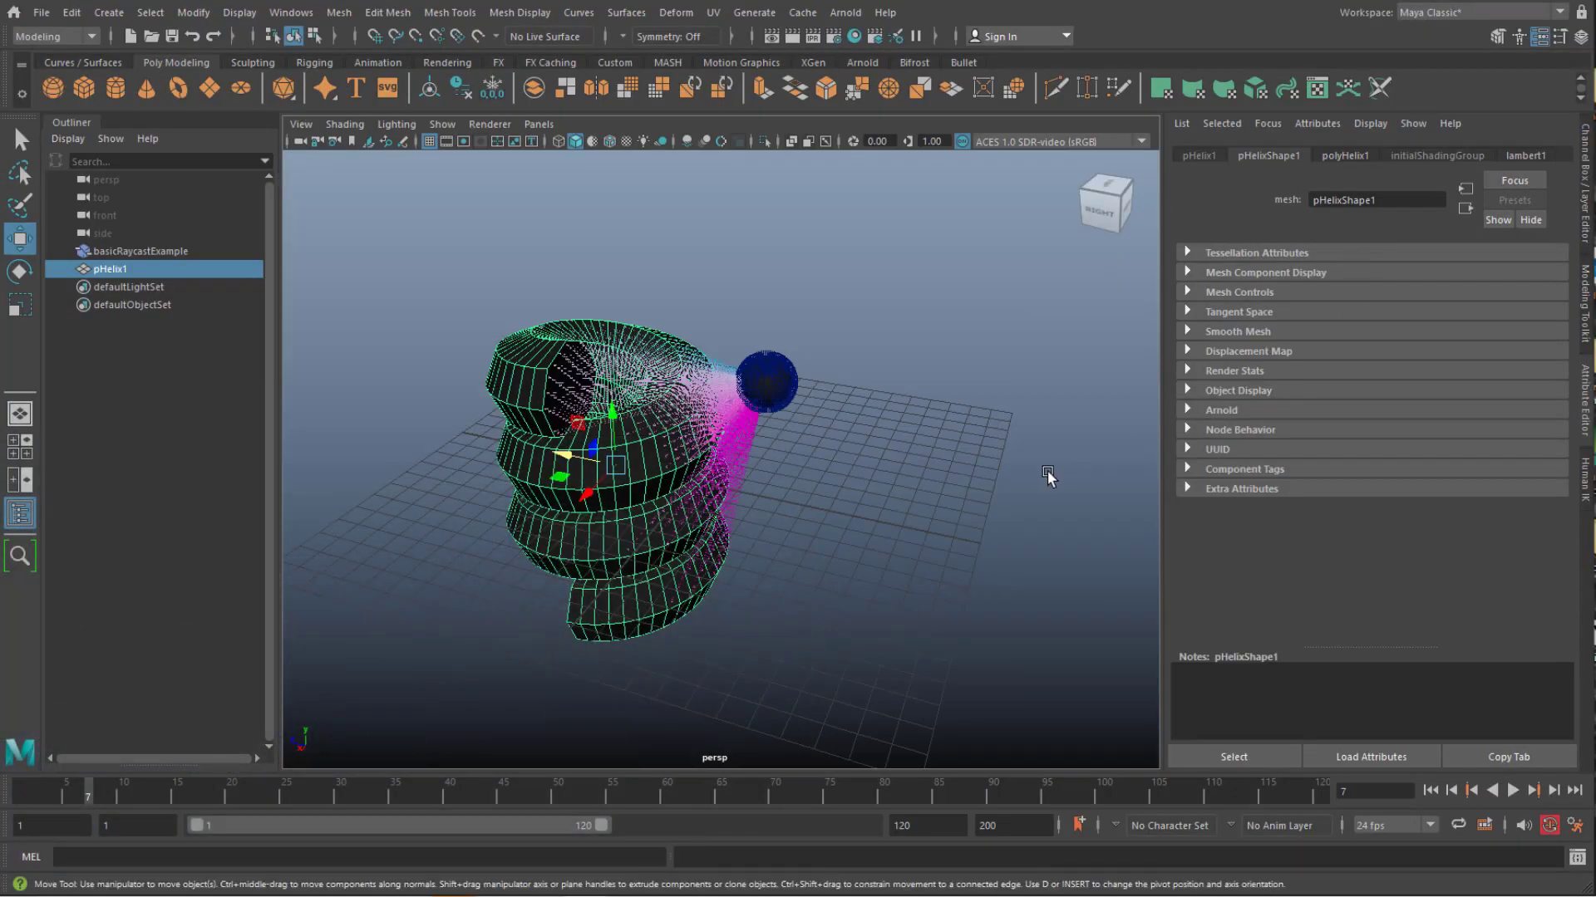
Step: Scale pHelix1 down uniformly until it is much smaller than the sphere
{"action": "left_click_drag", "start_coordinate": [1047, 470], "coordinate": [859, 486], "text": "alt"}
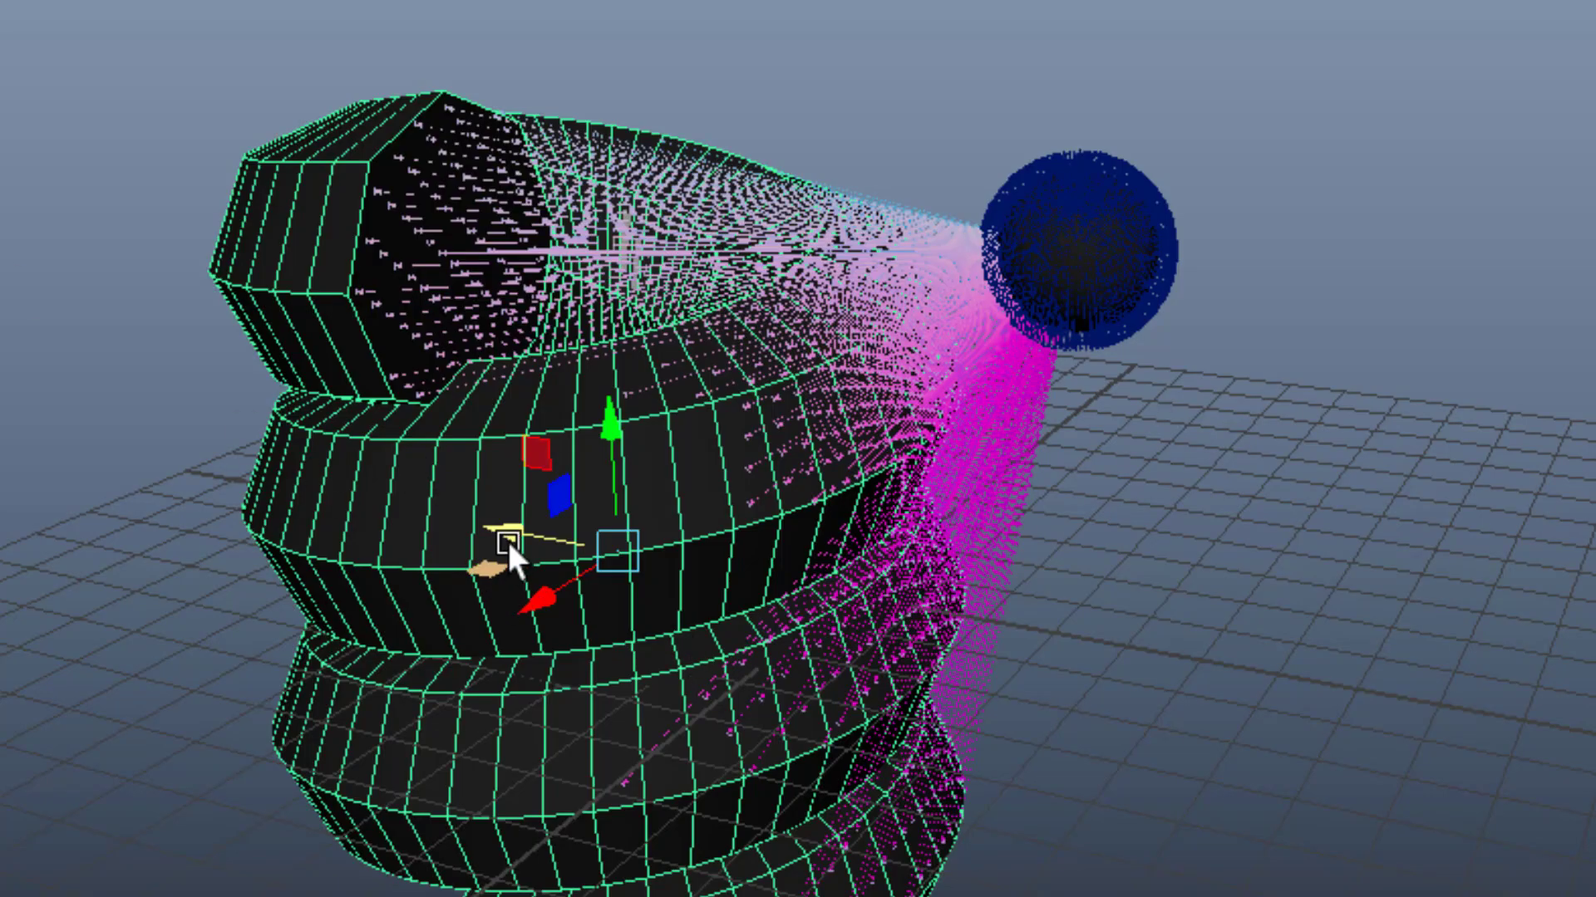
{"action": "left_click_drag", "start_coordinate": [507, 542], "coordinate": [645, 733], "text": "alt"}
{"action": "key", "text": "r"}
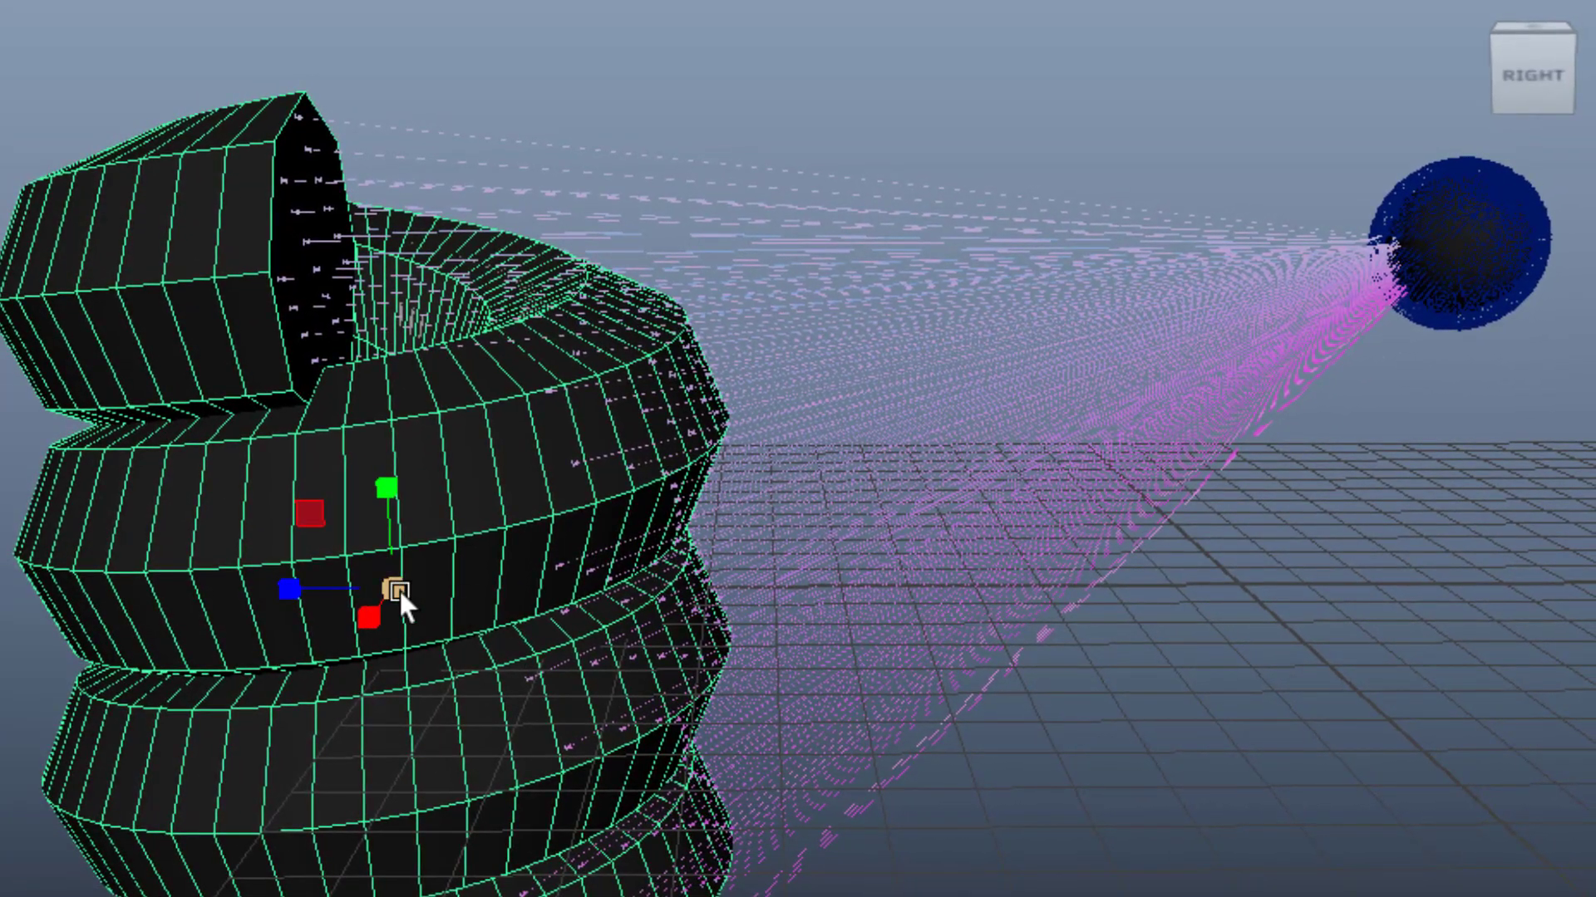
{"action": "left_click_drag", "start_coordinate": [397, 590], "coordinate": [2, 791]}
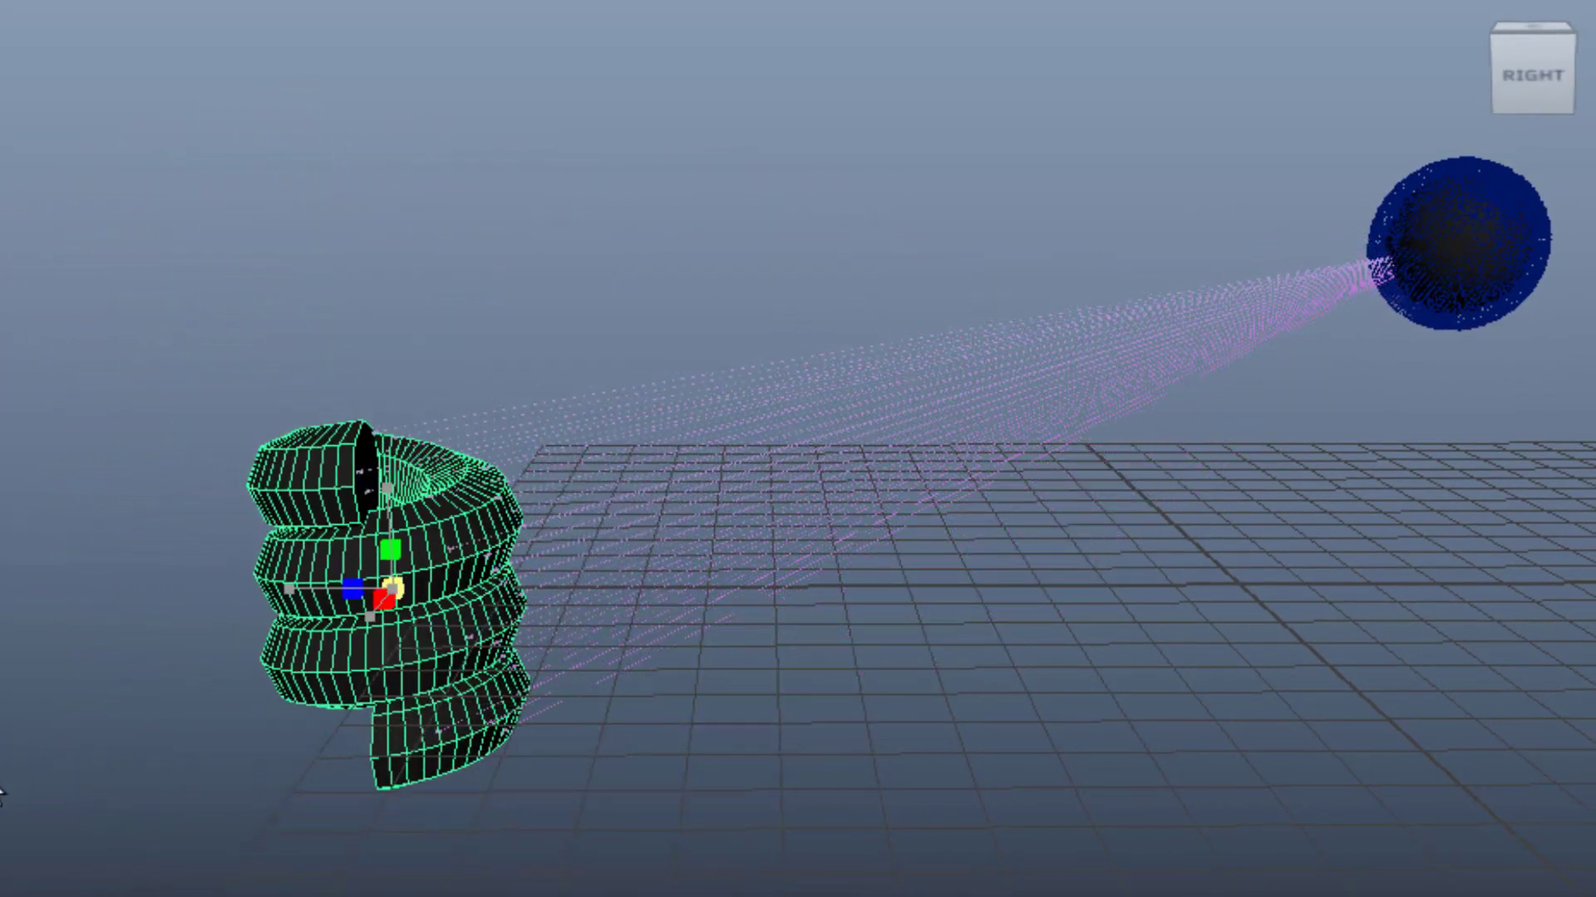
{"action": "left_click_drag", "start_coordinate": [274, 737], "coordinate": [835, 594], "text": "alt"}
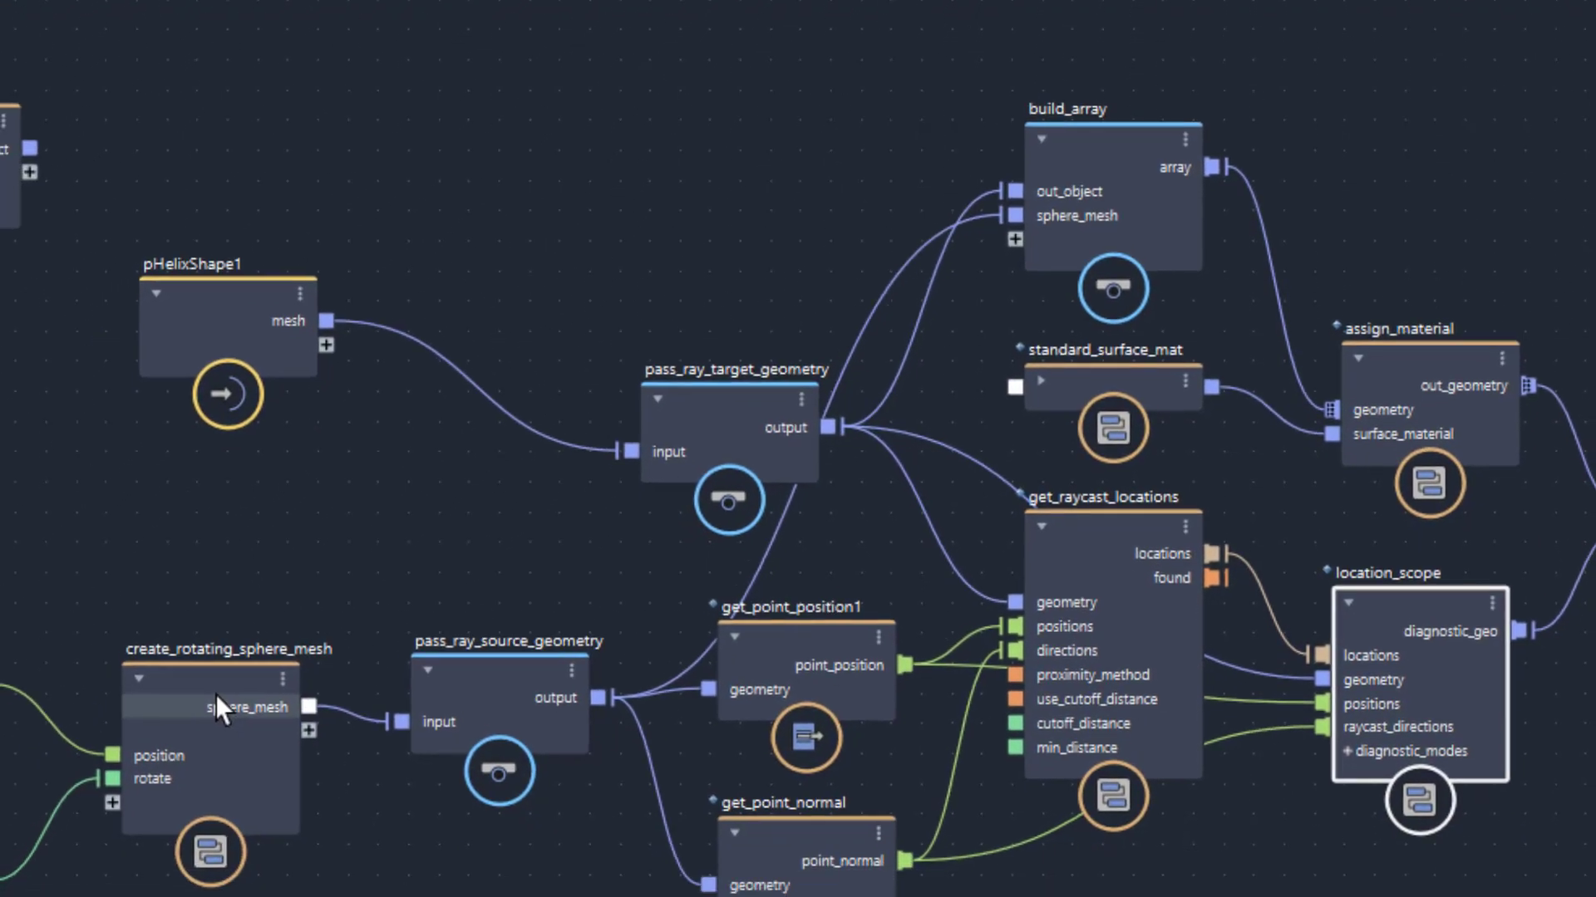
Step: Select create_rotating_sphere_mesh to show its Position and Rotate (time.seconds) parameters
{"action": "left_click", "coordinate": [166, 739]}
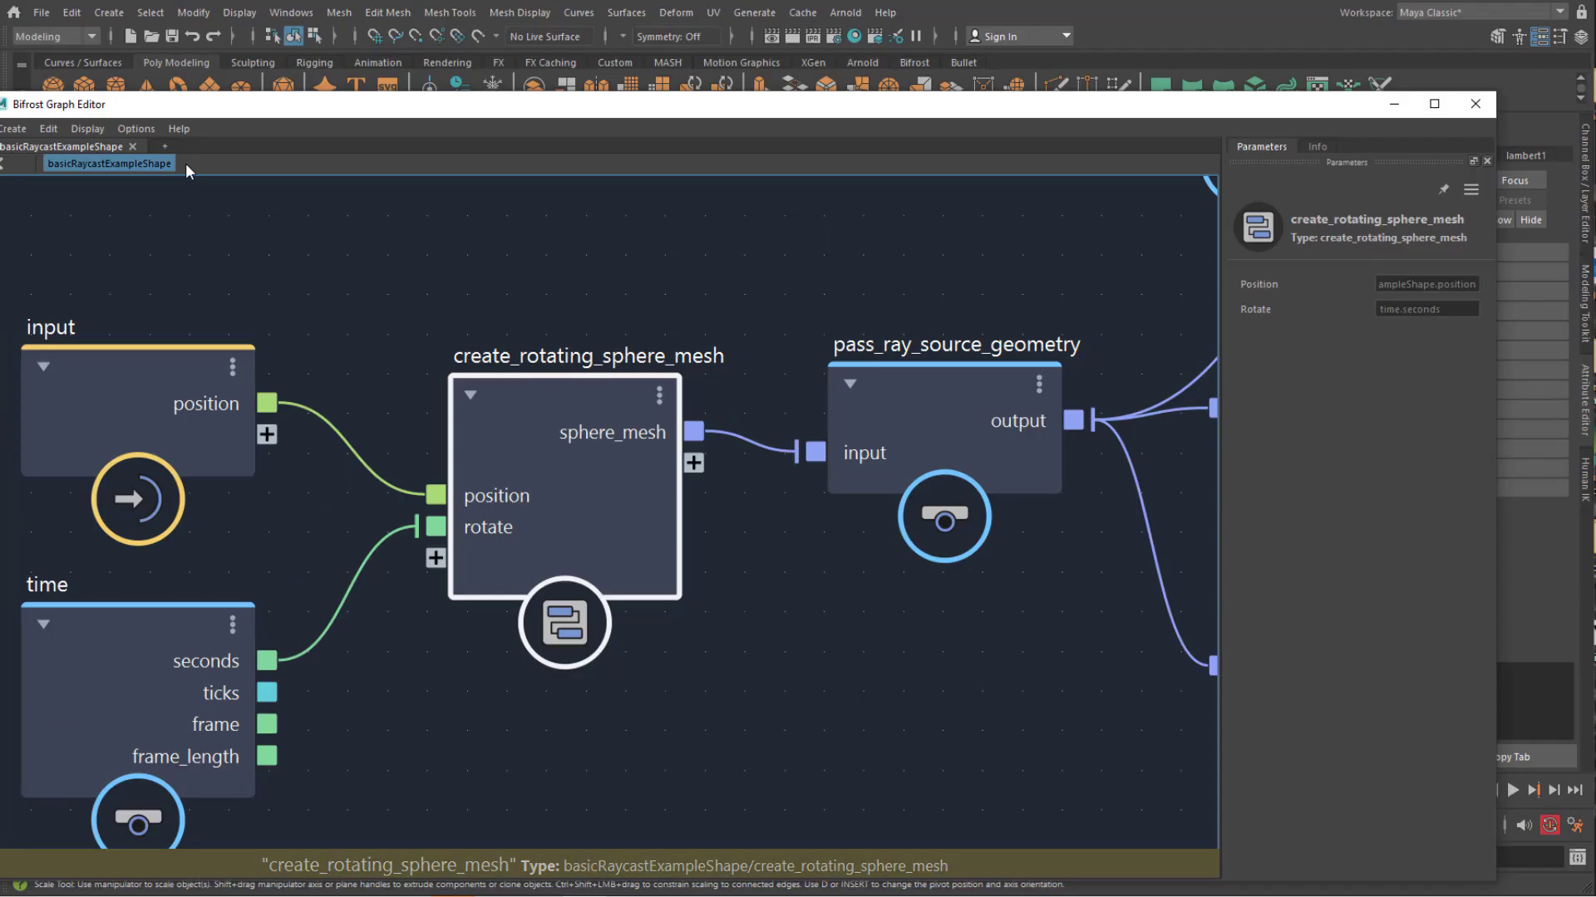
Step: Inside create_rotating_sphere_mesh, inspect its nodes and show create_mesh_sphere's Radius 1 and 100 segments
{"action": "left_click", "coordinate": [572, 630]}
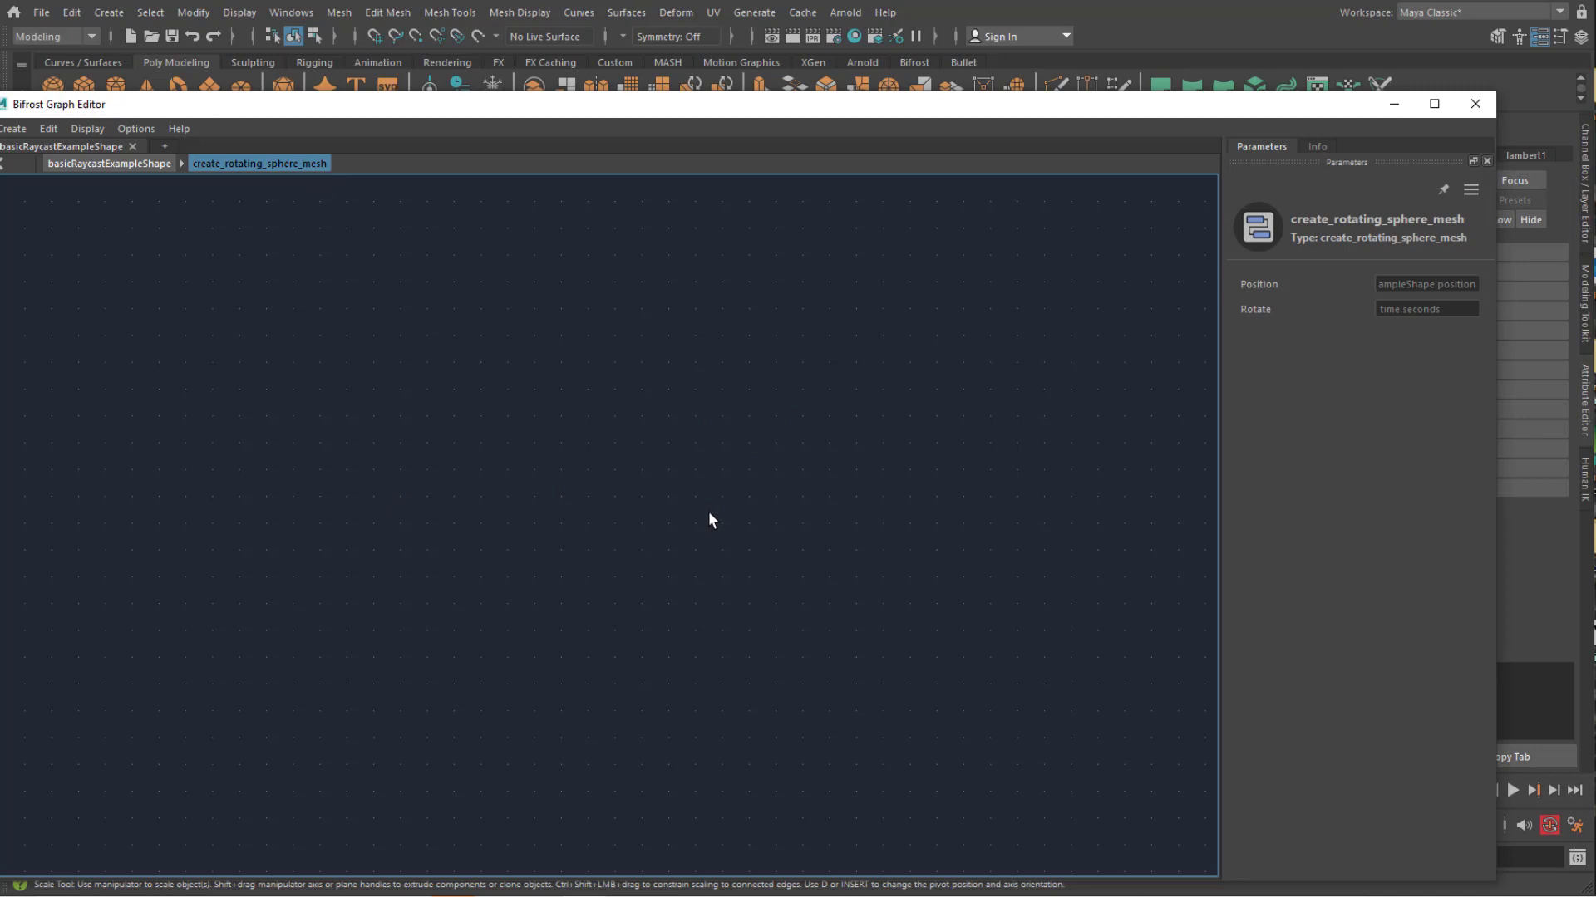
{"action": "key", "text": "a"}
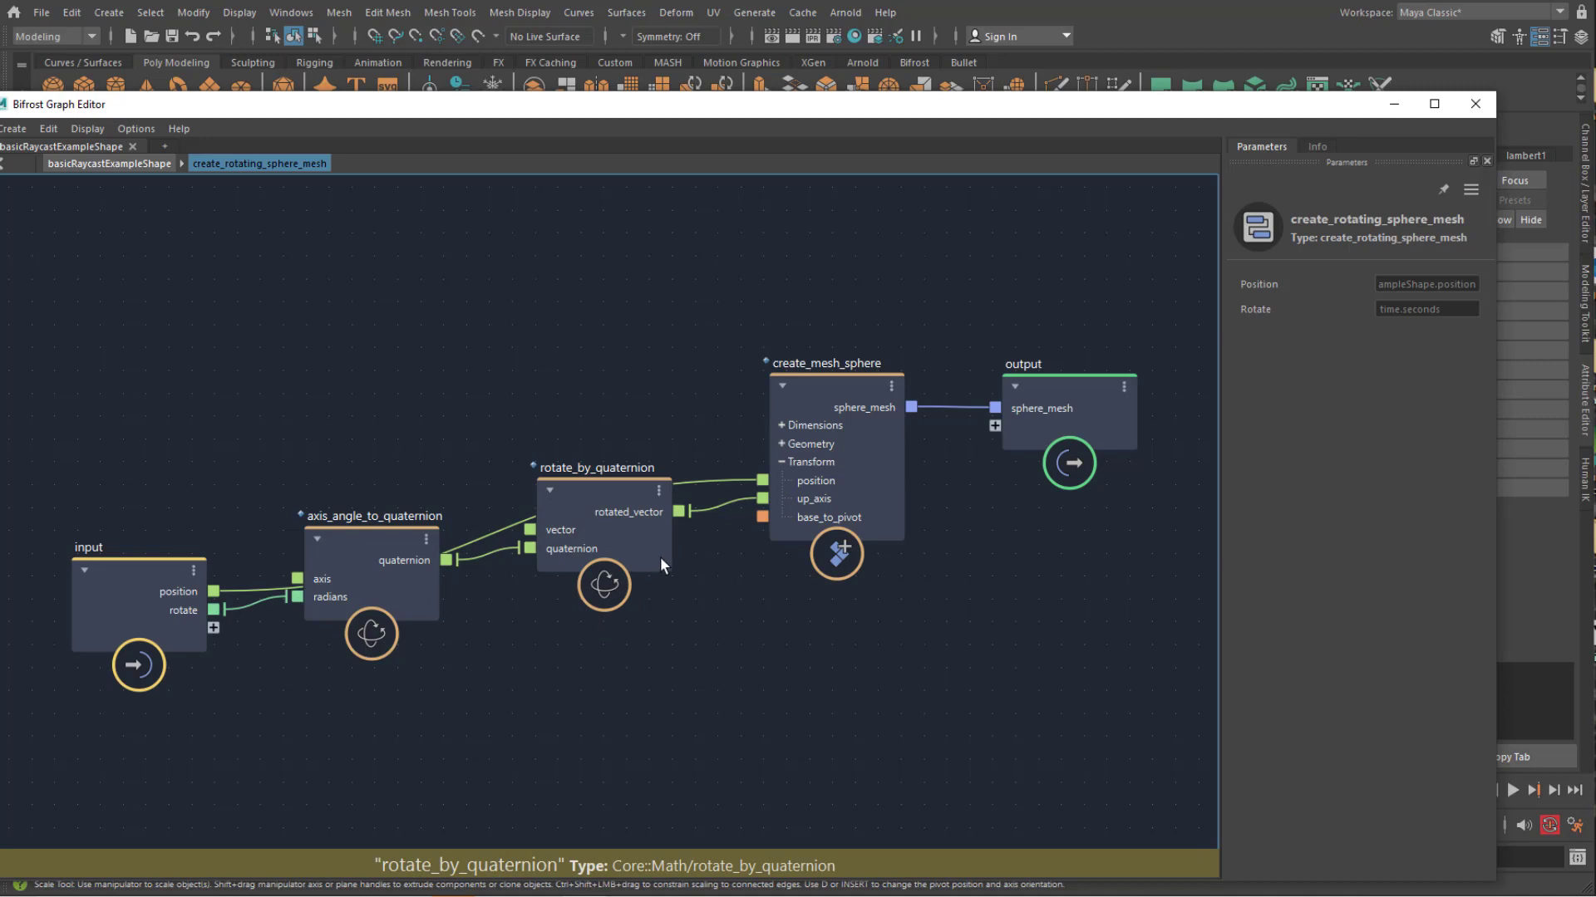
{"action": "left_click", "coordinate": [139, 162]}
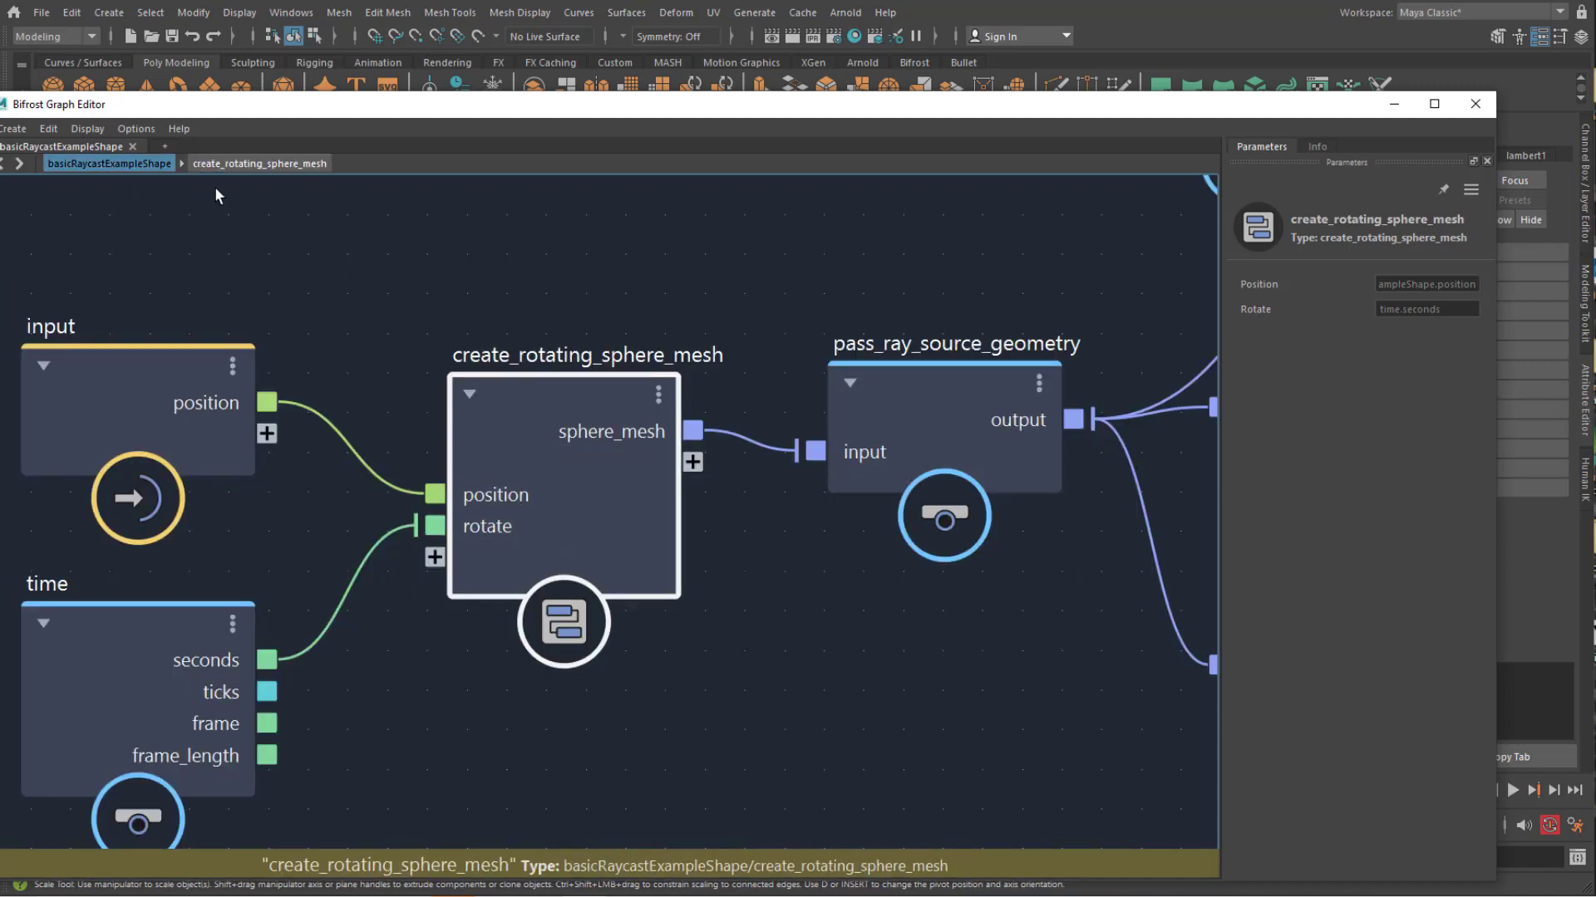
{"action": "left_click", "coordinate": [246, 160]}
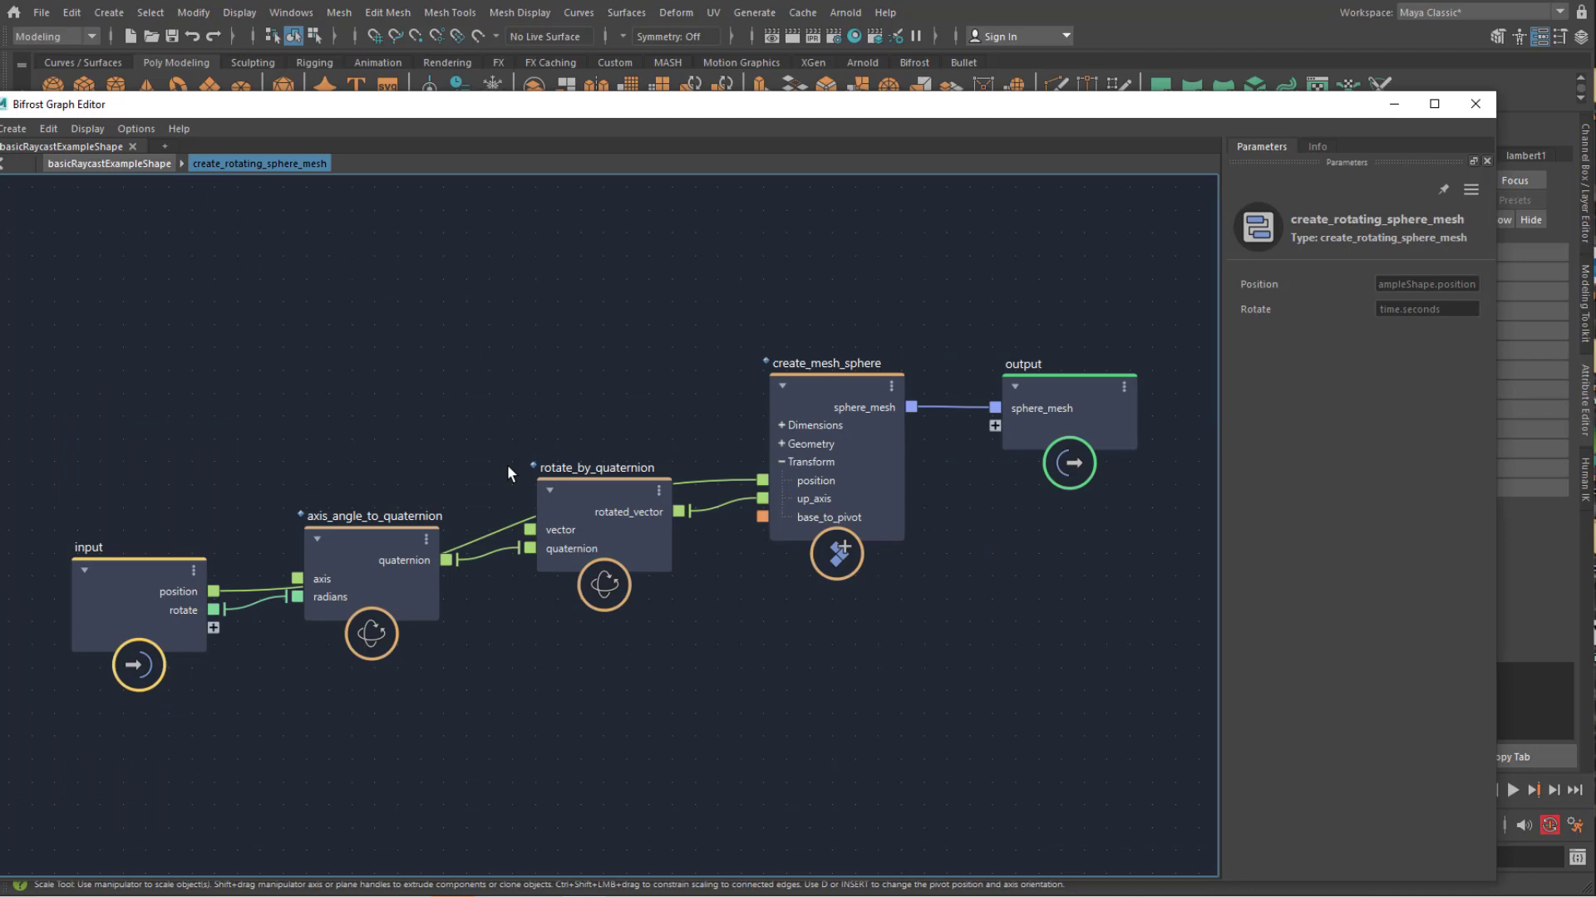
{"action": "left_click", "coordinate": [133, 585]}
{"action": "left_click", "coordinate": [371, 561]}
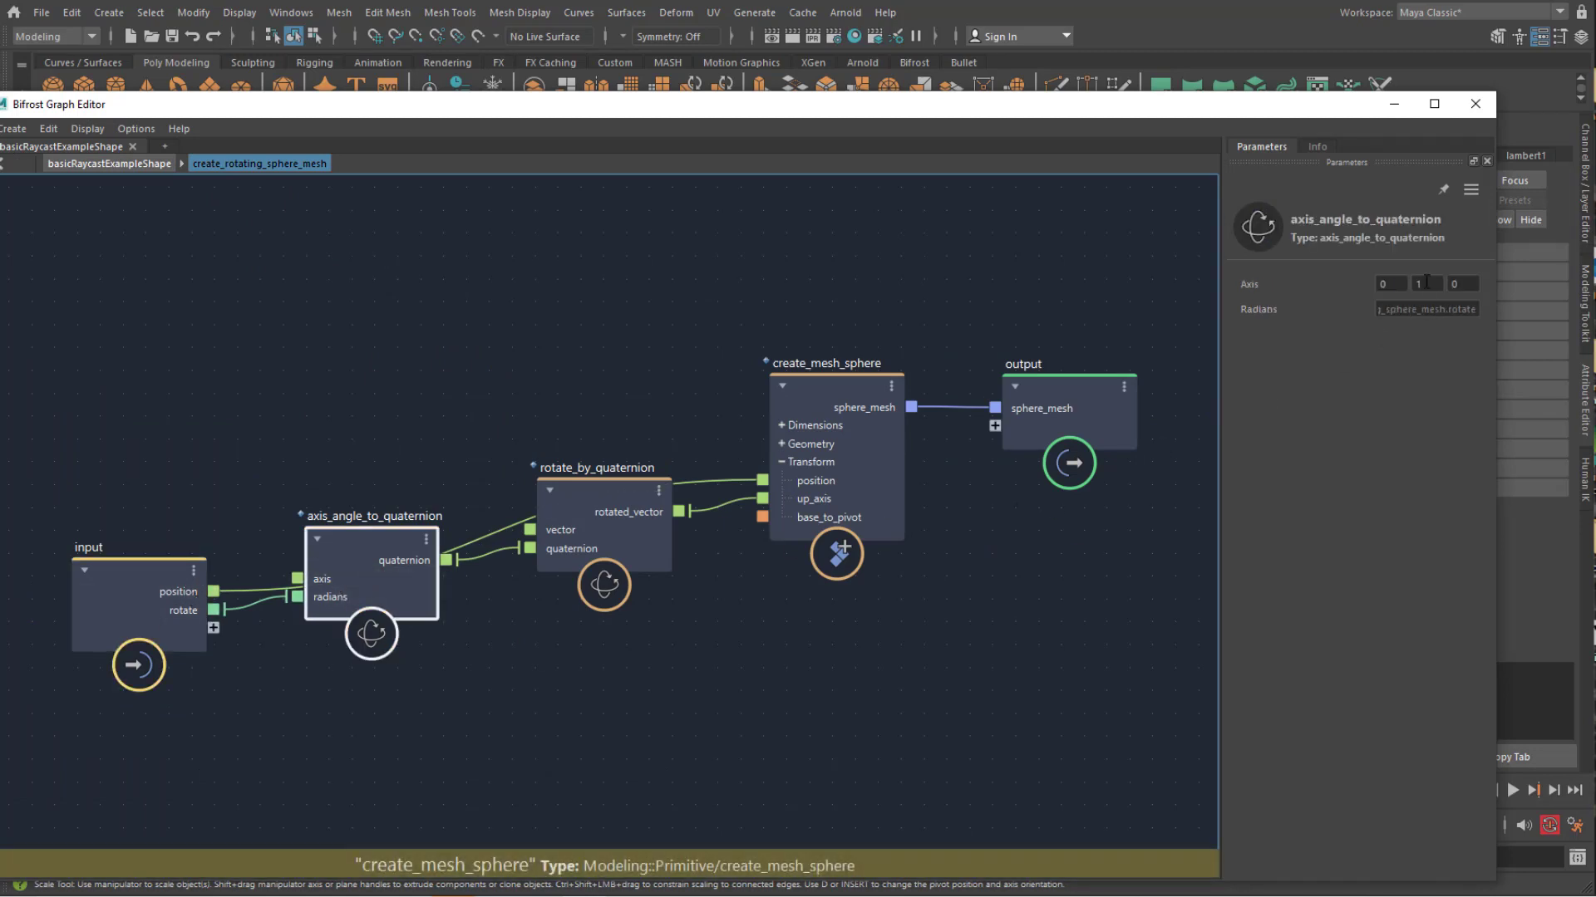
{"action": "left_click", "coordinate": [629, 500]}
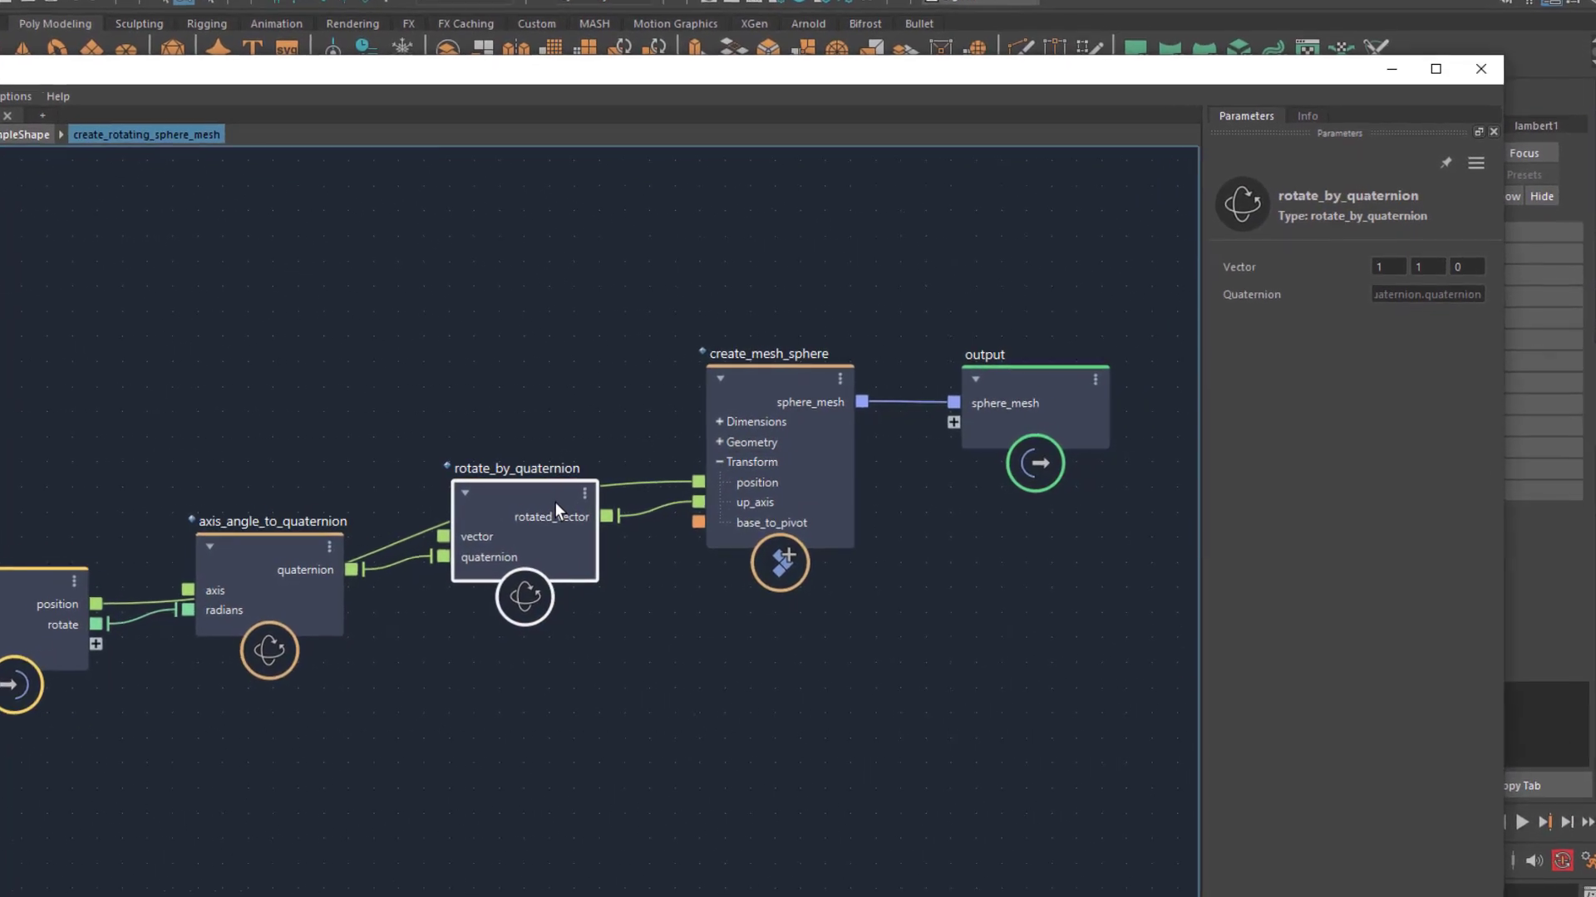
{"action": "left_click", "coordinate": [752, 396]}
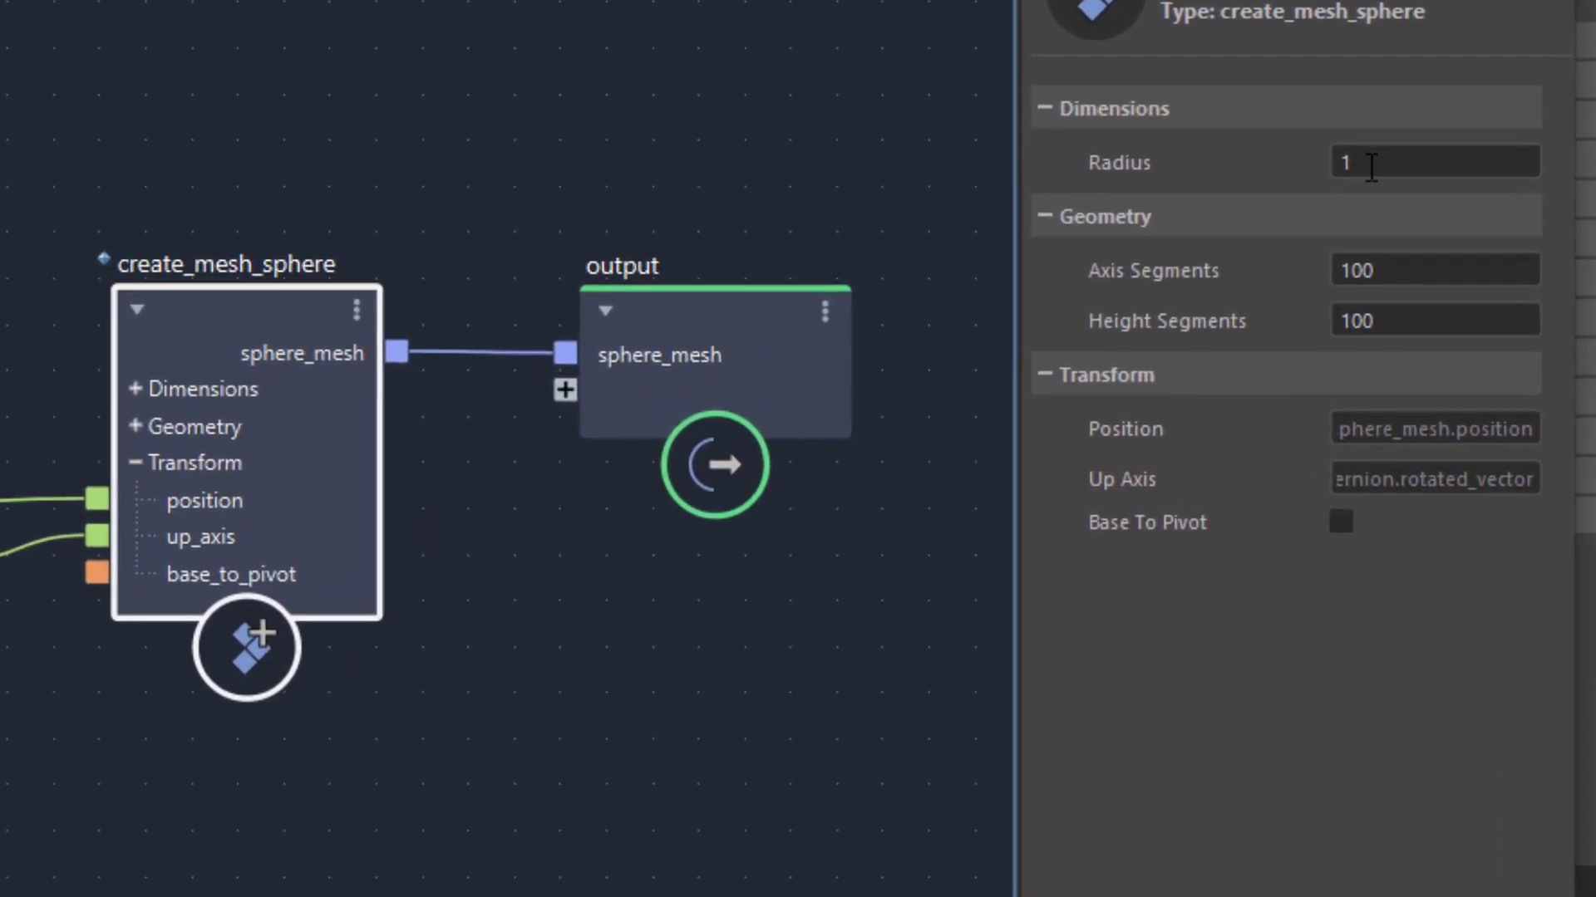
Step: Try create_mesh_sphere radii of 0.1, 20 and 10, then restore Radius to 1
{"action": "double_click", "coordinate": [1371, 164]}
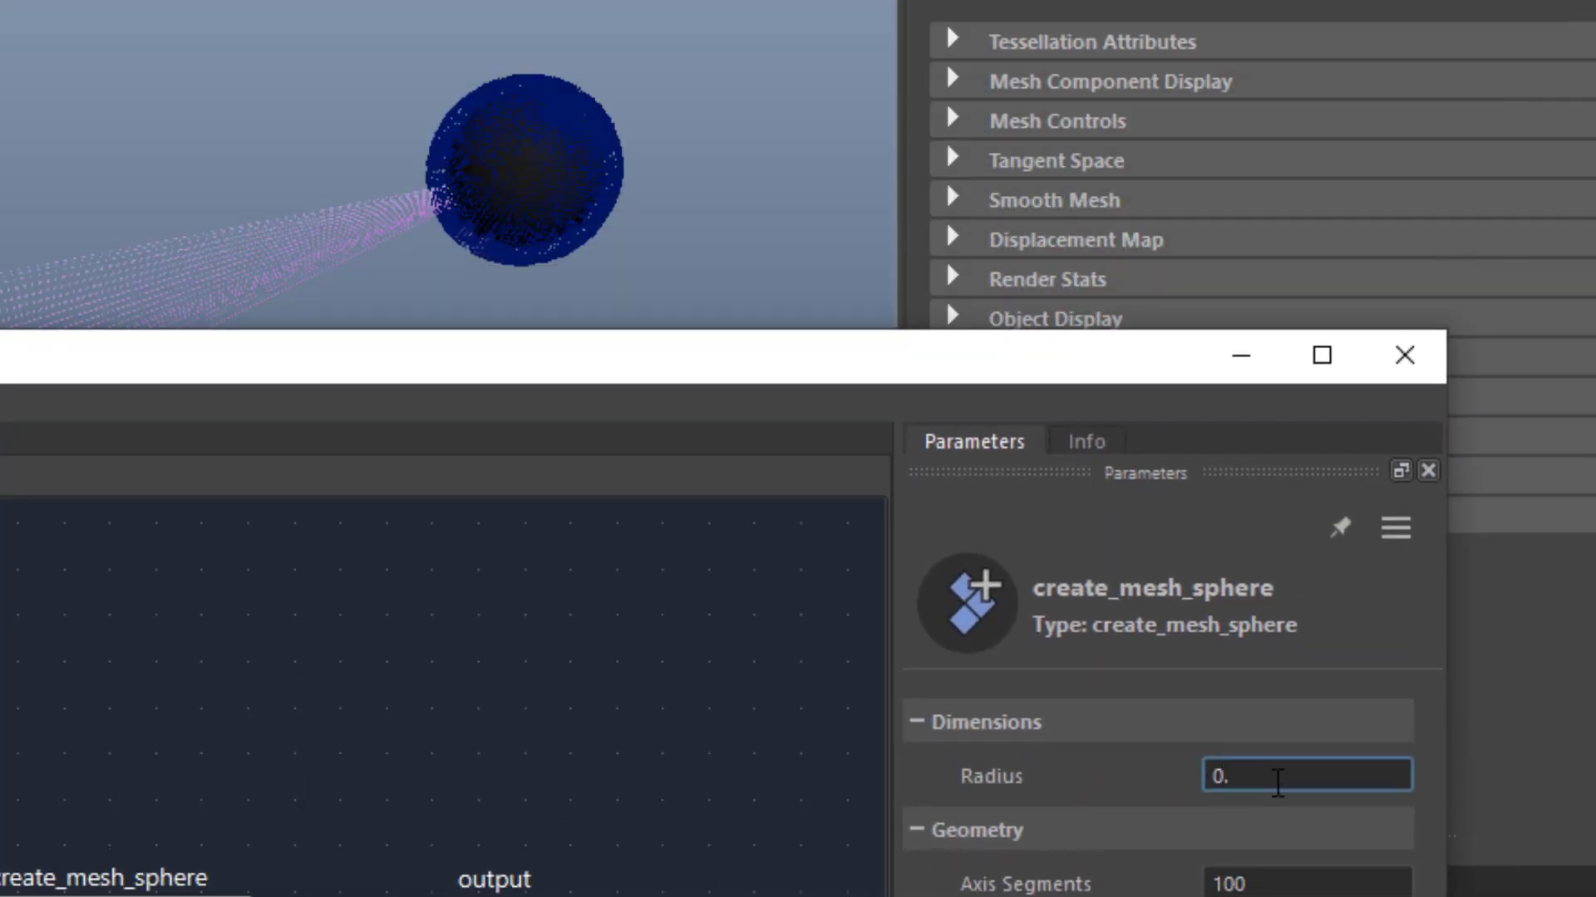
{"action": "key", "text": "Return"}
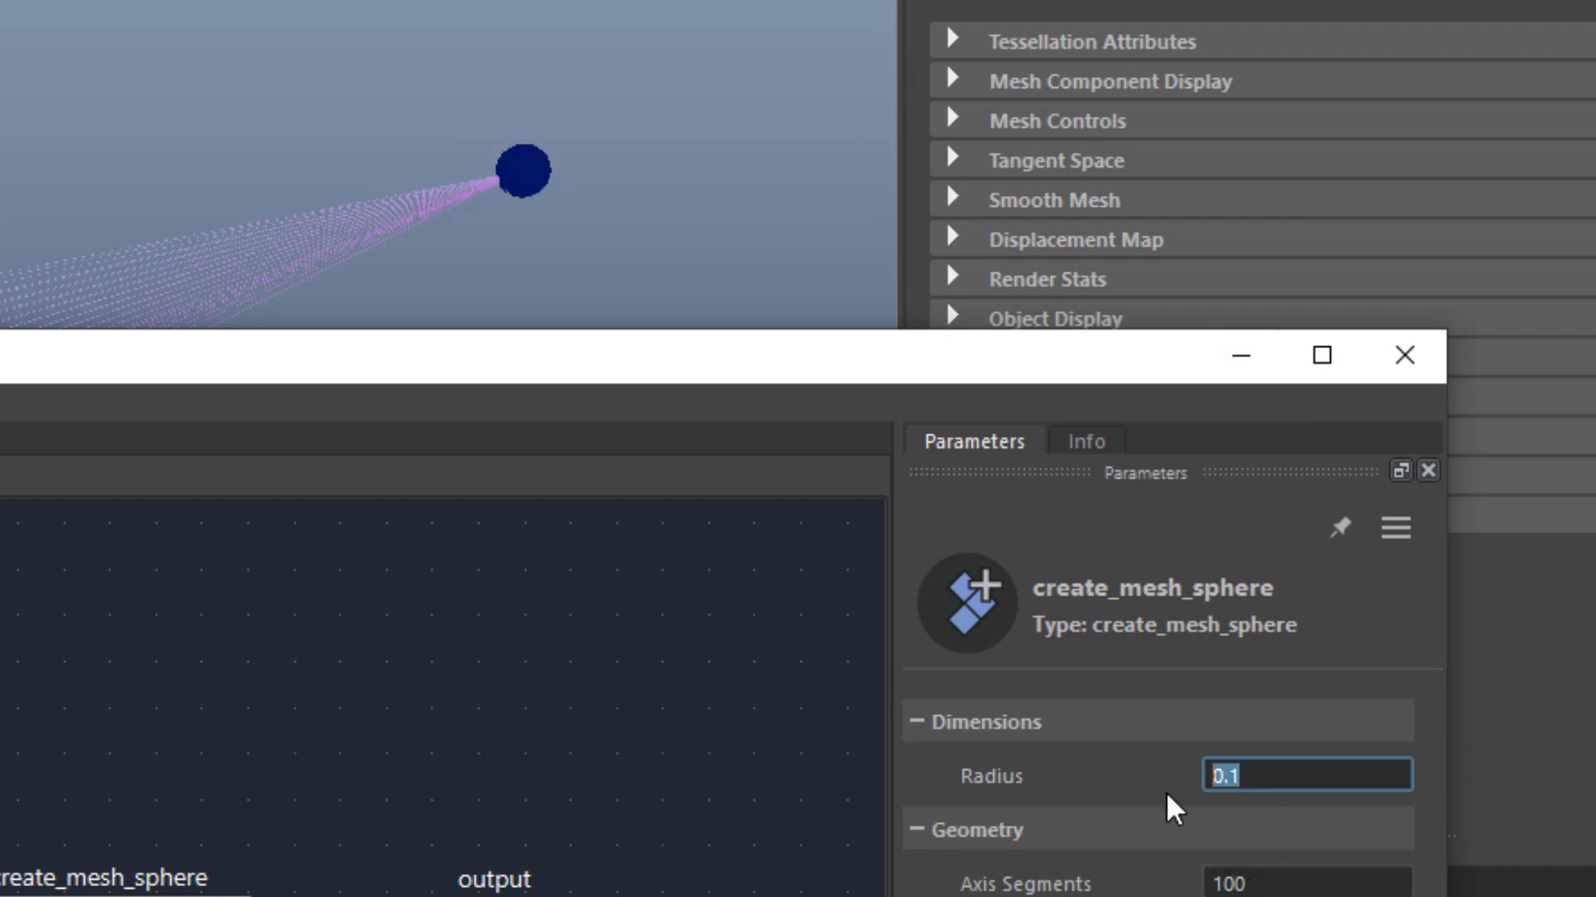
{"action": "key", "text": "Return"}
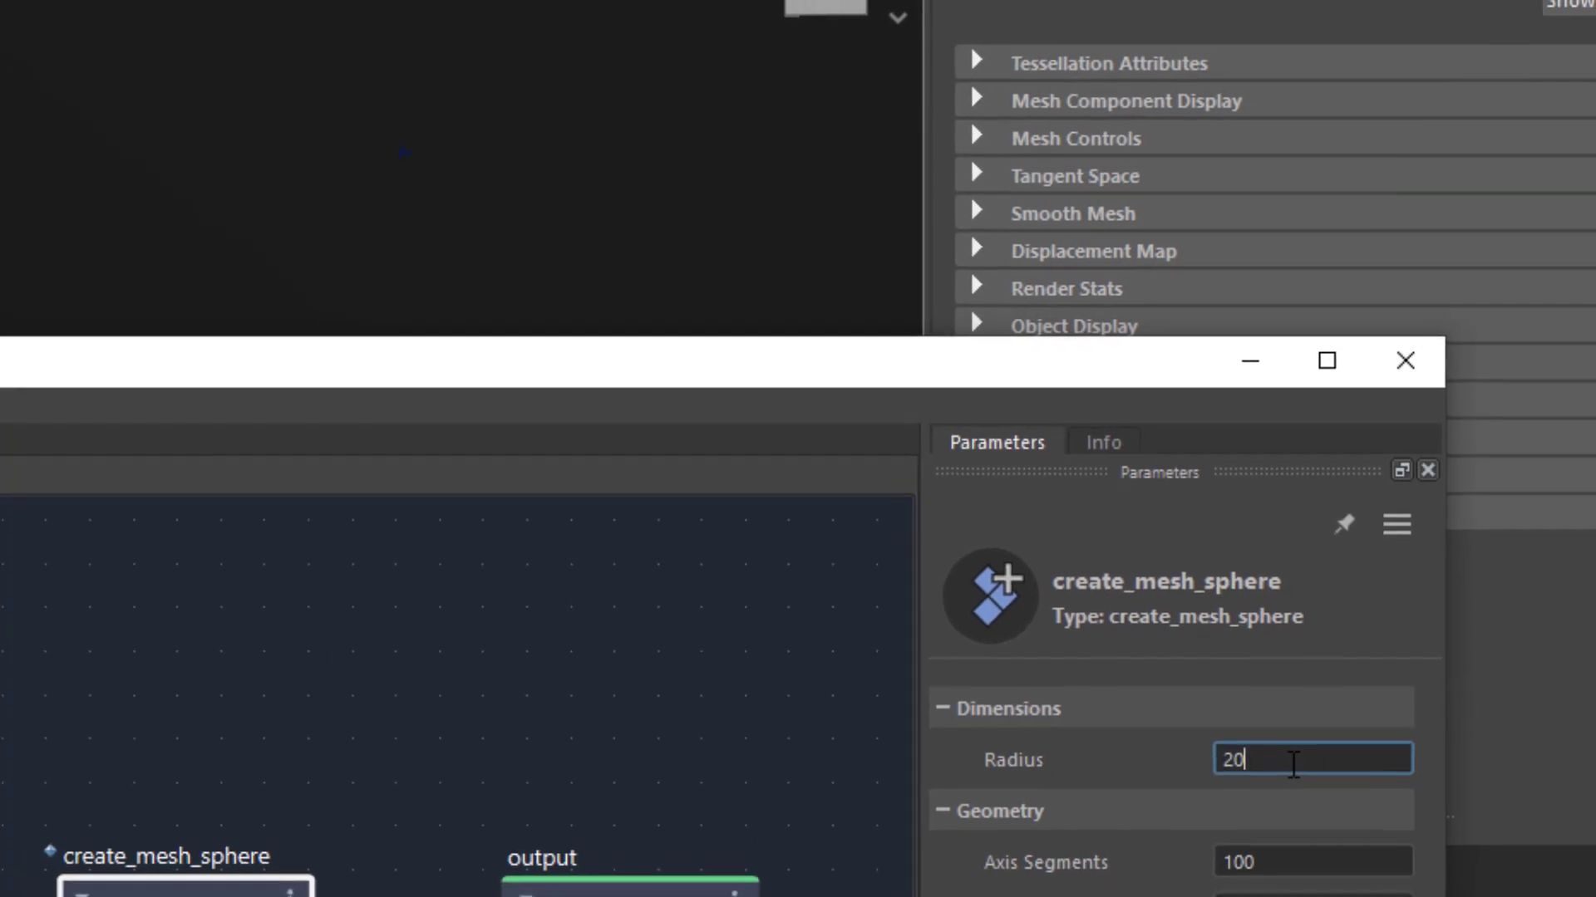
{"action": "double_click", "coordinate": [1294, 763]}
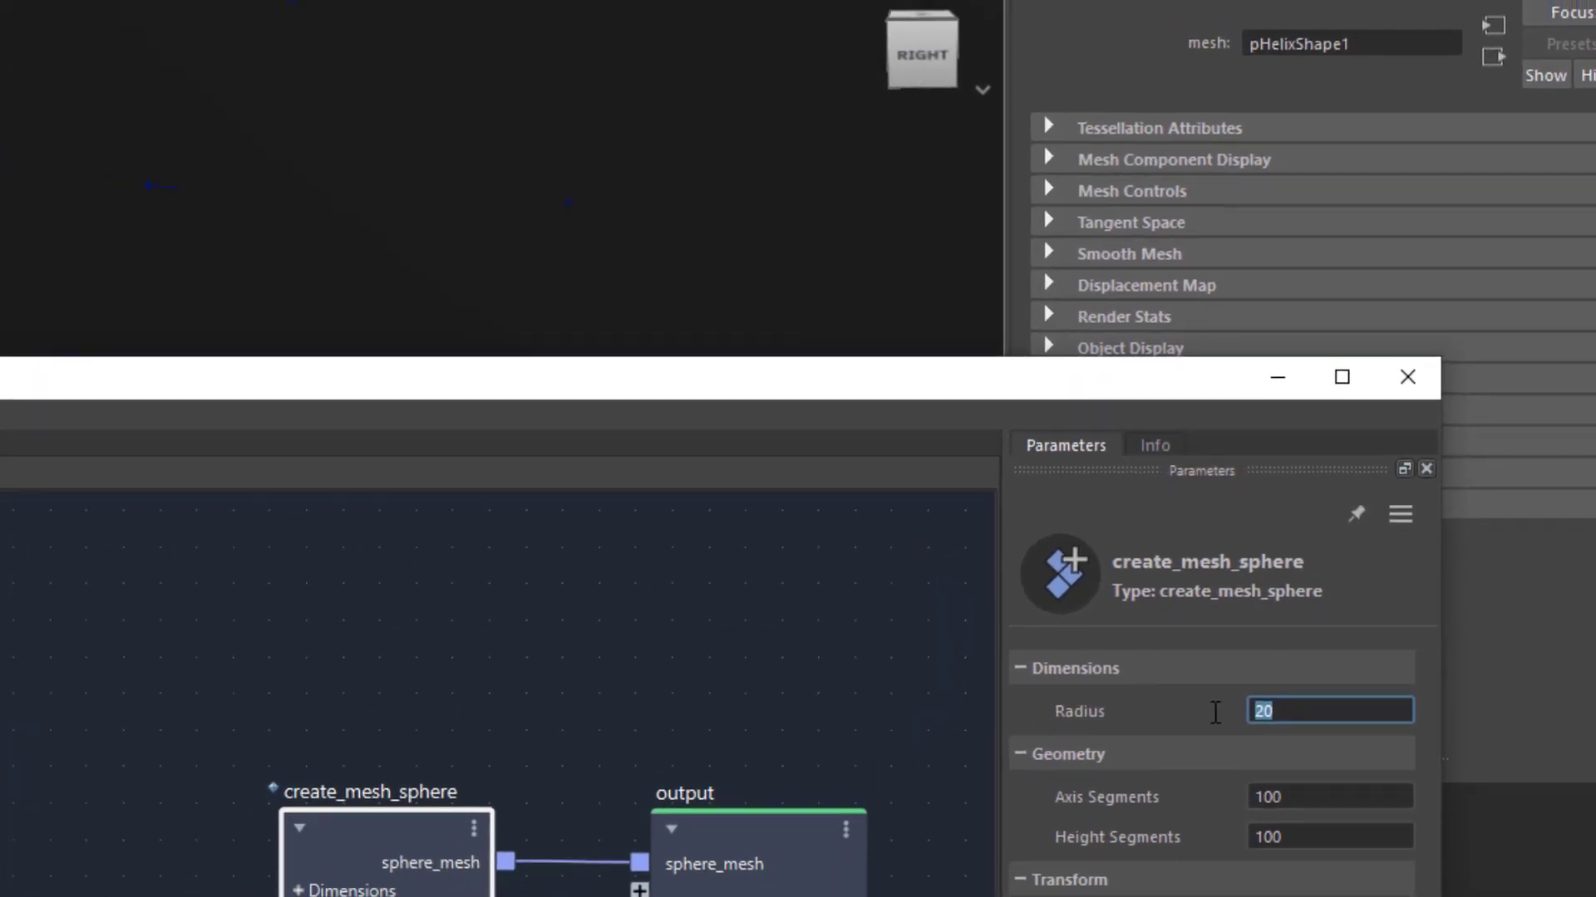
{"action": "type", "text": "10"}
{"action": "key", "text": "Return"}
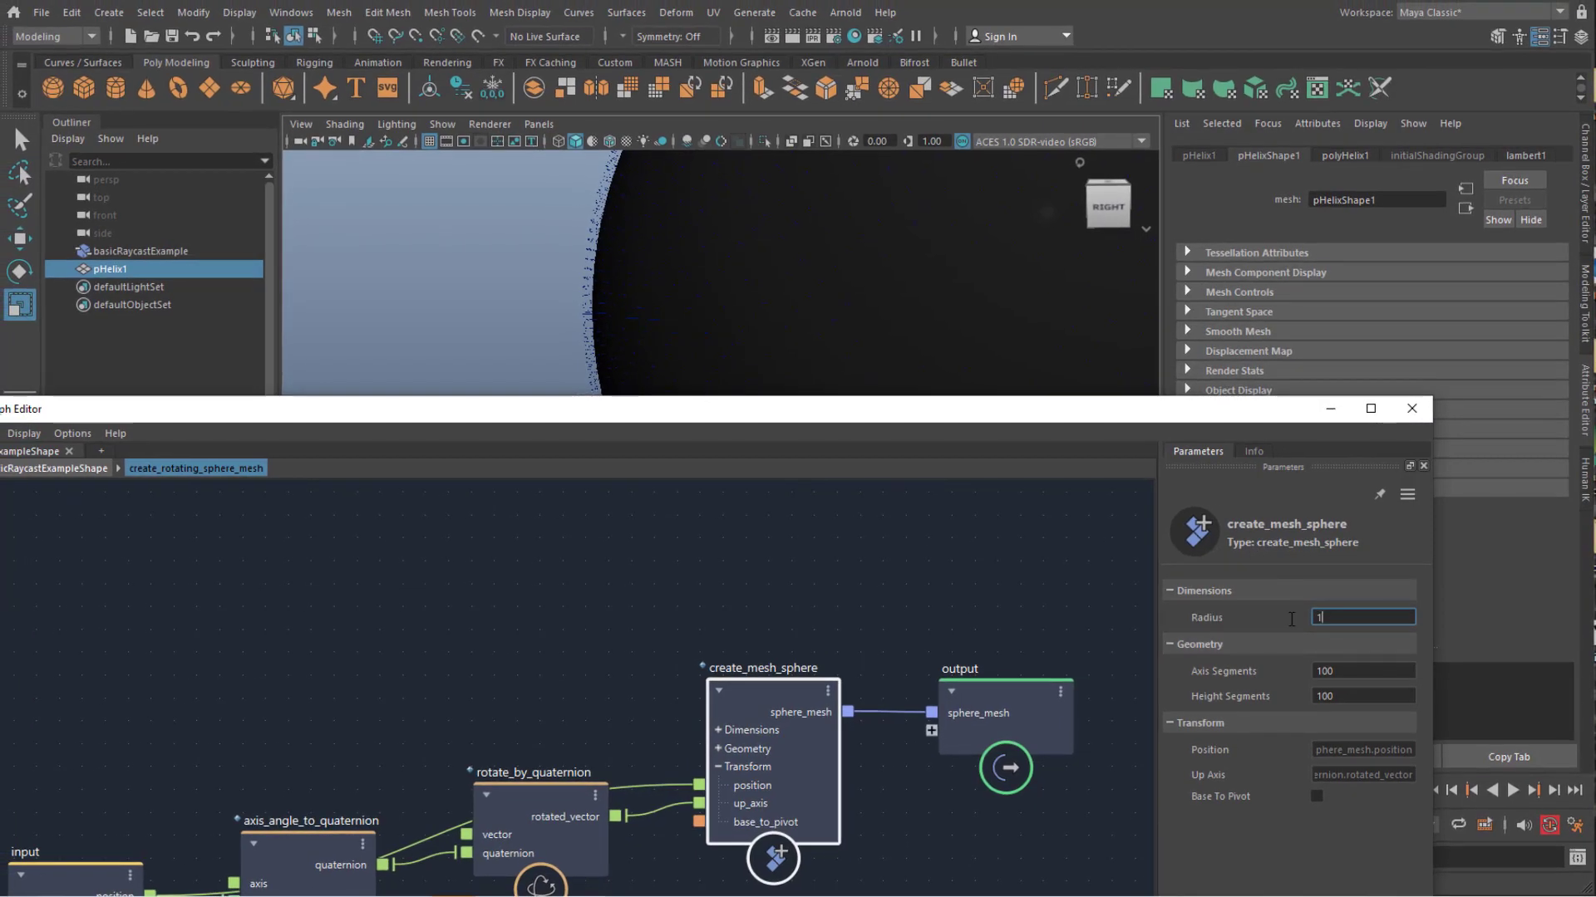
{"action": "key", "text": "Return"}
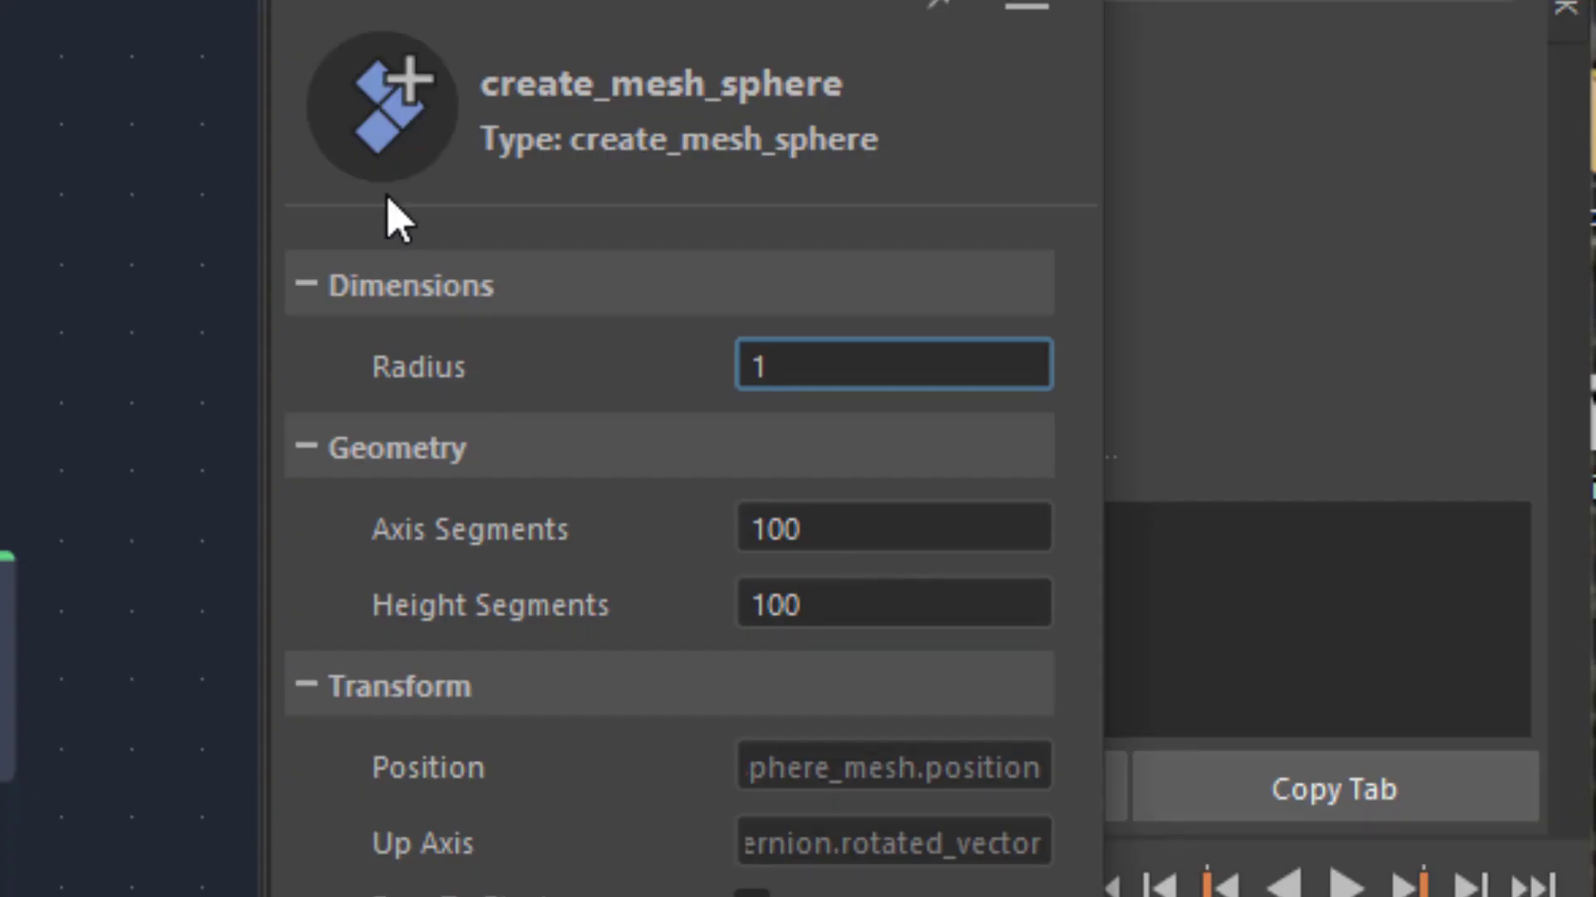
Step: Set create_mesh_sphere Axis Segments and Height Segments to 10
{"action": "left_click", "coordinate": [812, 529]}
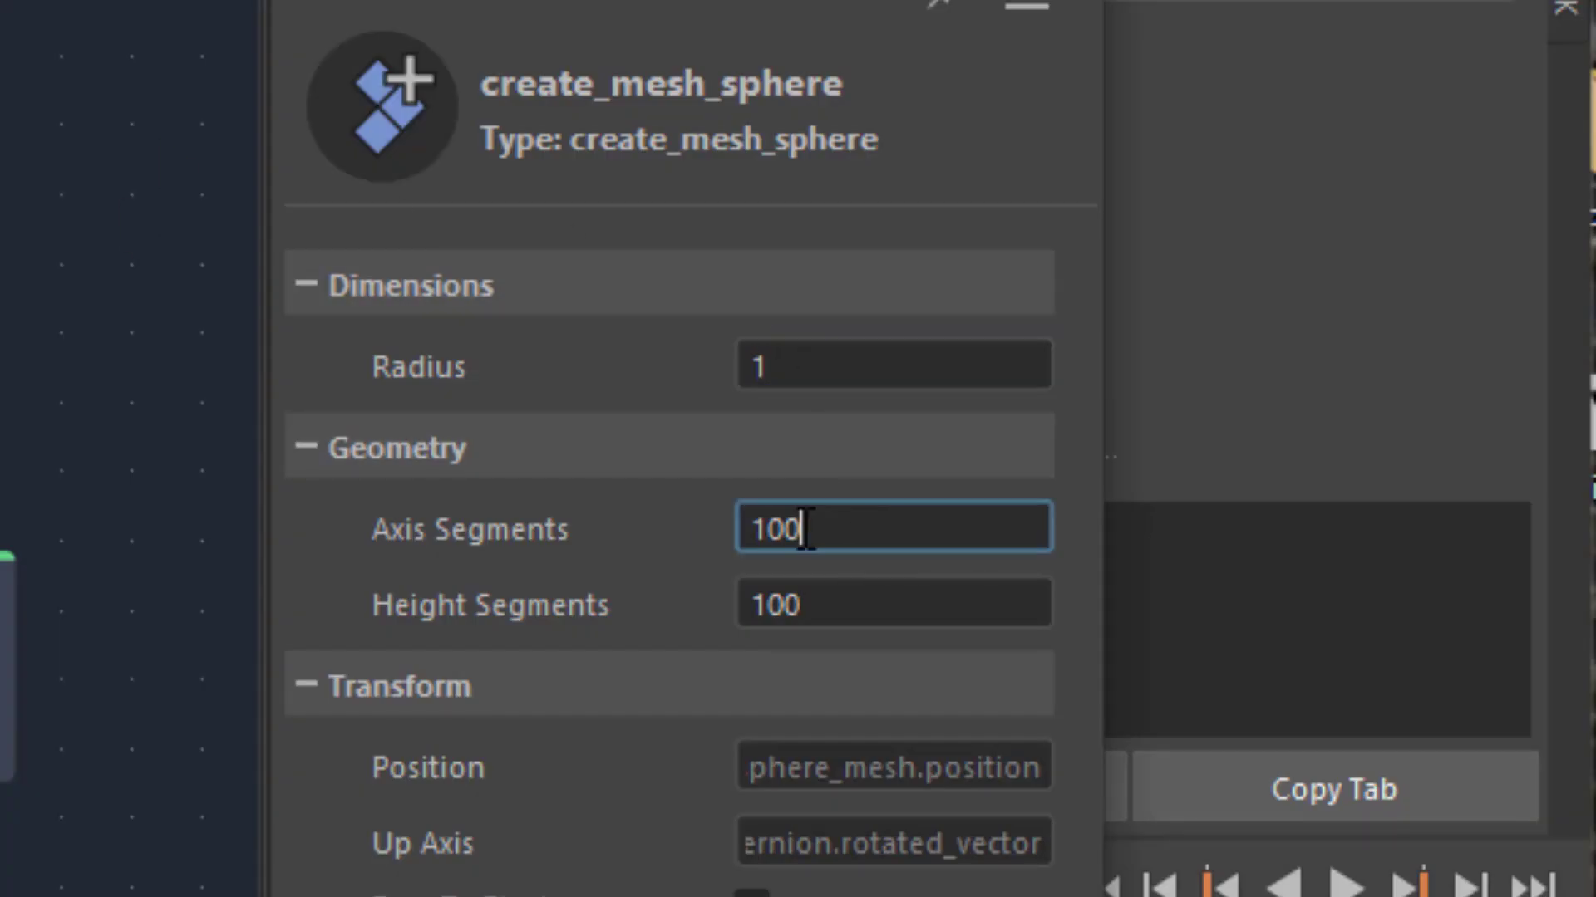
{"action": "left_click_drag", "start_coordinate": [812, 530], "coordinate": [740, 544]}
{"action": "type", "text": "10"}
{"action": "key", "text": "Tab"}
{"action": "type", "text": "10"}
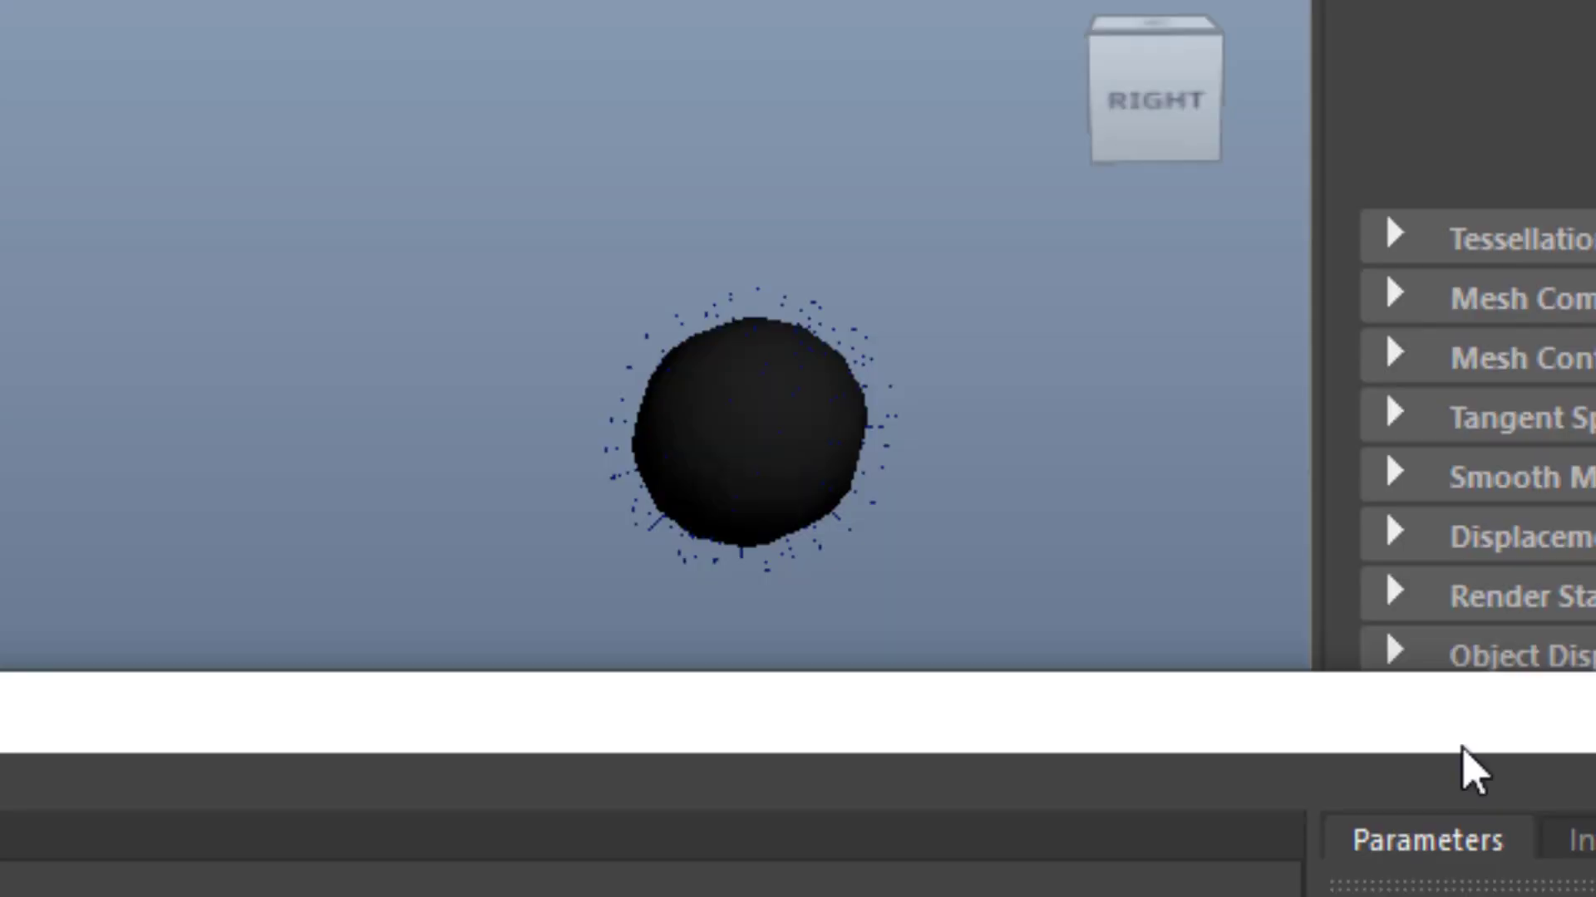
Step: Move the helix beneath the faceted sphere so it catches the rays
{"action": "left_click_drag", "start_coordinate": [545, 777], "coordinate": [796, 710], "text": "alt"}
{"action": "scroll", "coordinate": [100, 802], "scroll_direction": "down", "scroll_amount": 5}
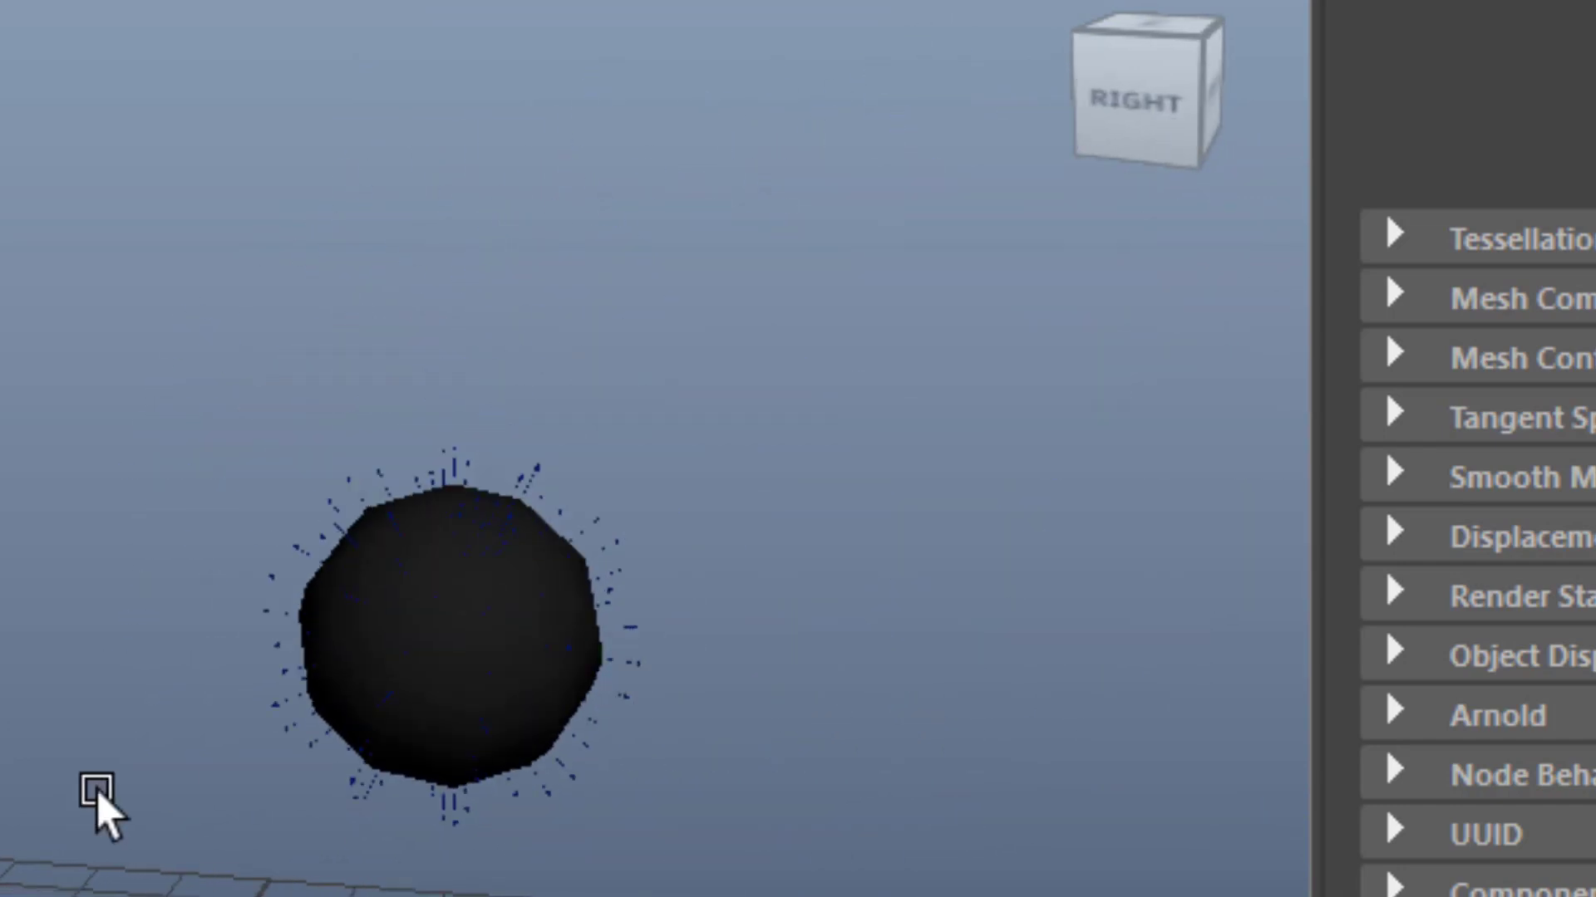
{"action": "scroll", "coordinate": [257, 812], "scroll_direction": "down", "scroll_amount": 3}
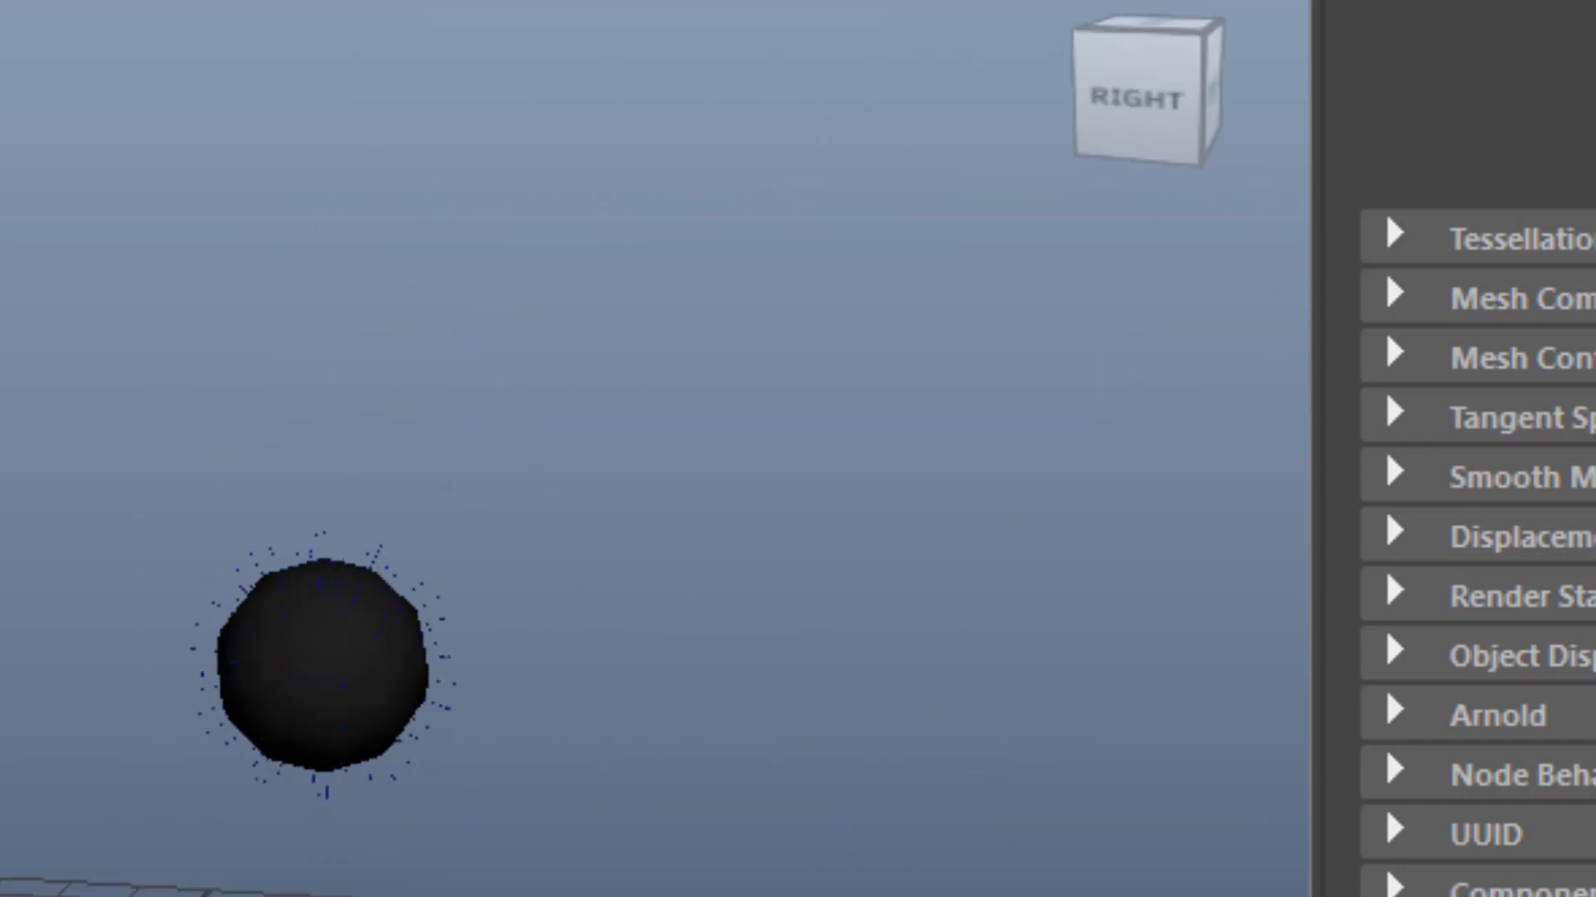
{"action": "middle_click_drag", "start_coordinate": [257, 812], "coordinate": [431, 405], "text": "alt"}
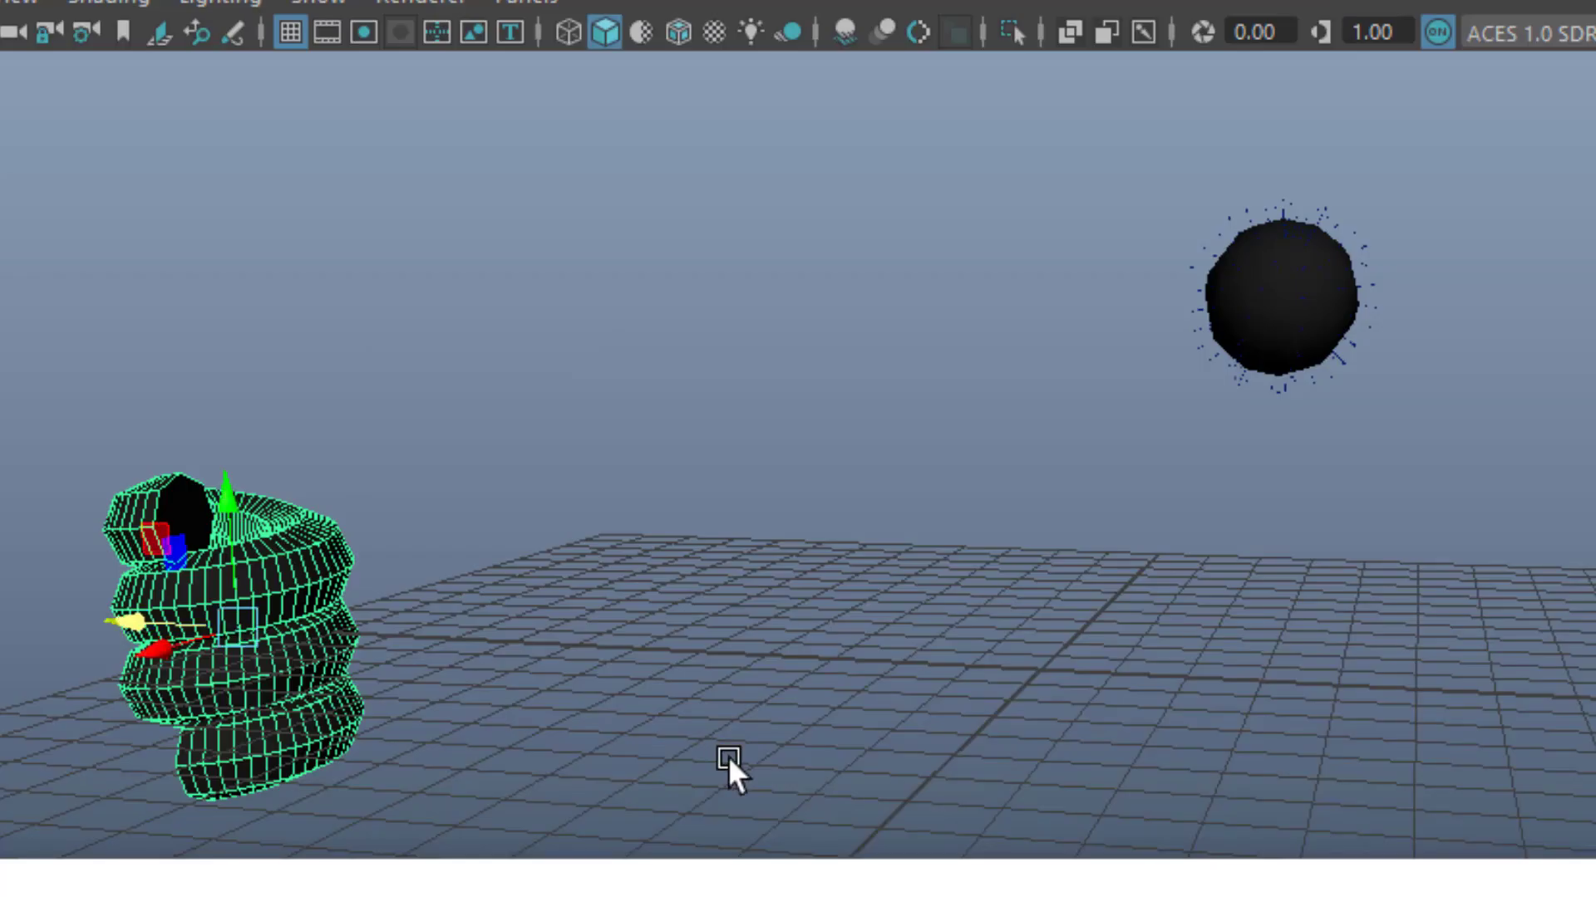
{"action": "left_click_drag", "start_coordinate": [152, 616], "coordinate": [1075, 671]}
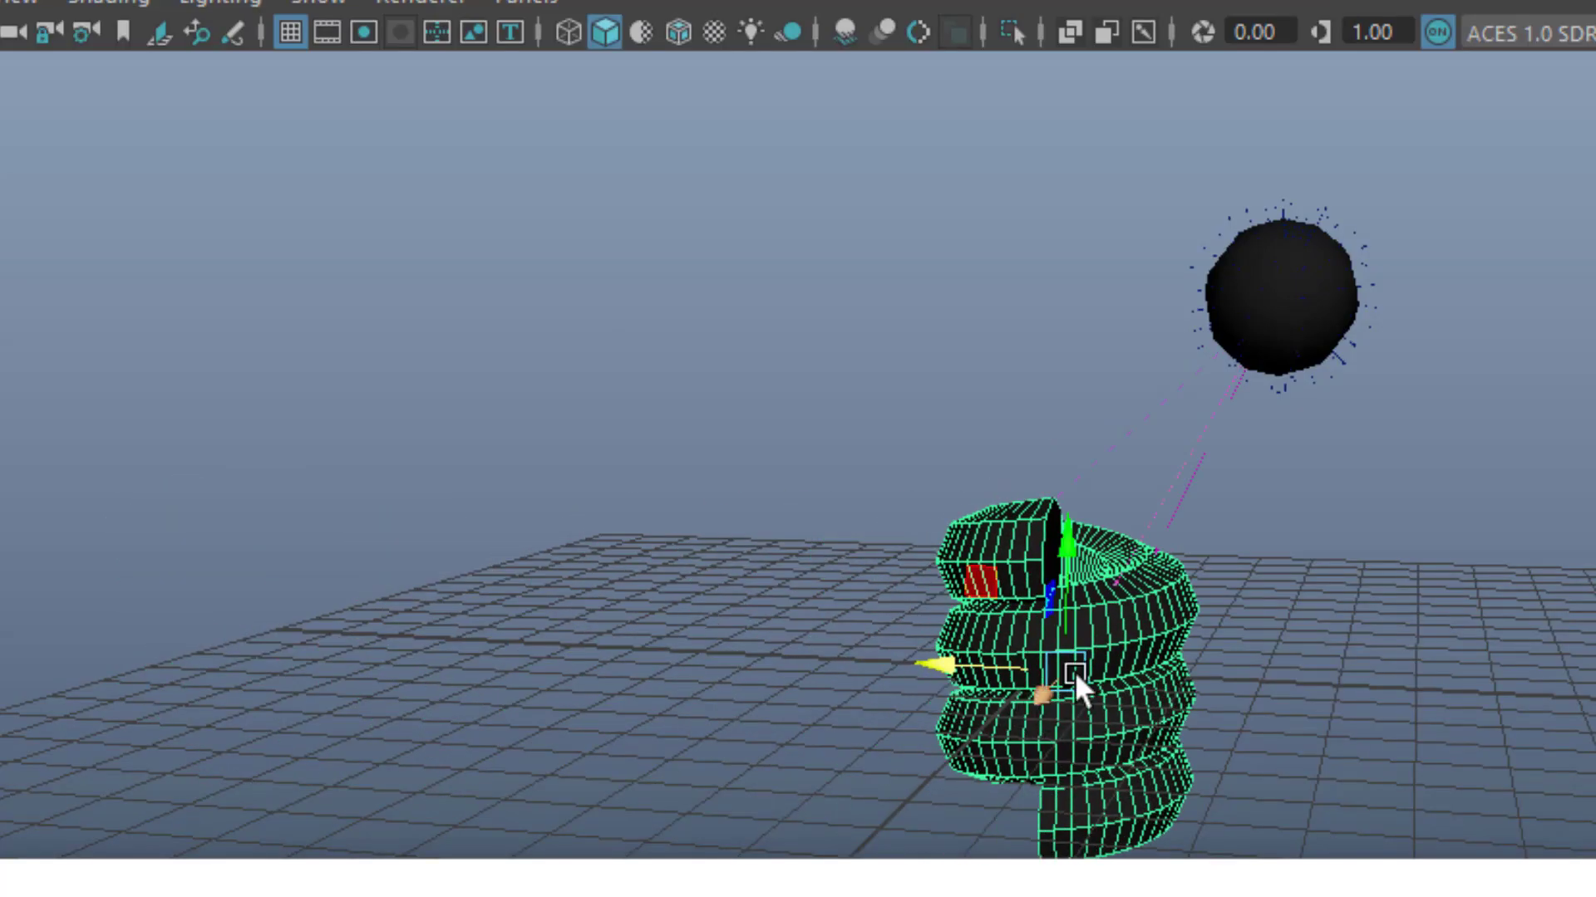
{"action": "mouse_move", "coordinate": [1329, 585]}
{"action": "left_mouse_down", "text": "alt"}
{"action": "mouse_move", "coordinate": [1150, 656]}
{"action": "mouse_move", "coordinate": [926, 603]}
{"action": "mouse_move", "coordinate": [1263, 632]}
{"action": "mouse_move", "coordinate": [1325, 605]}
{"action": "left_mouse_up", "text": "alt"}
{"action": "right_click_drag", "start_coordinate": [1325, 605], "coordinate": [1275, 748], "text": "alt"}
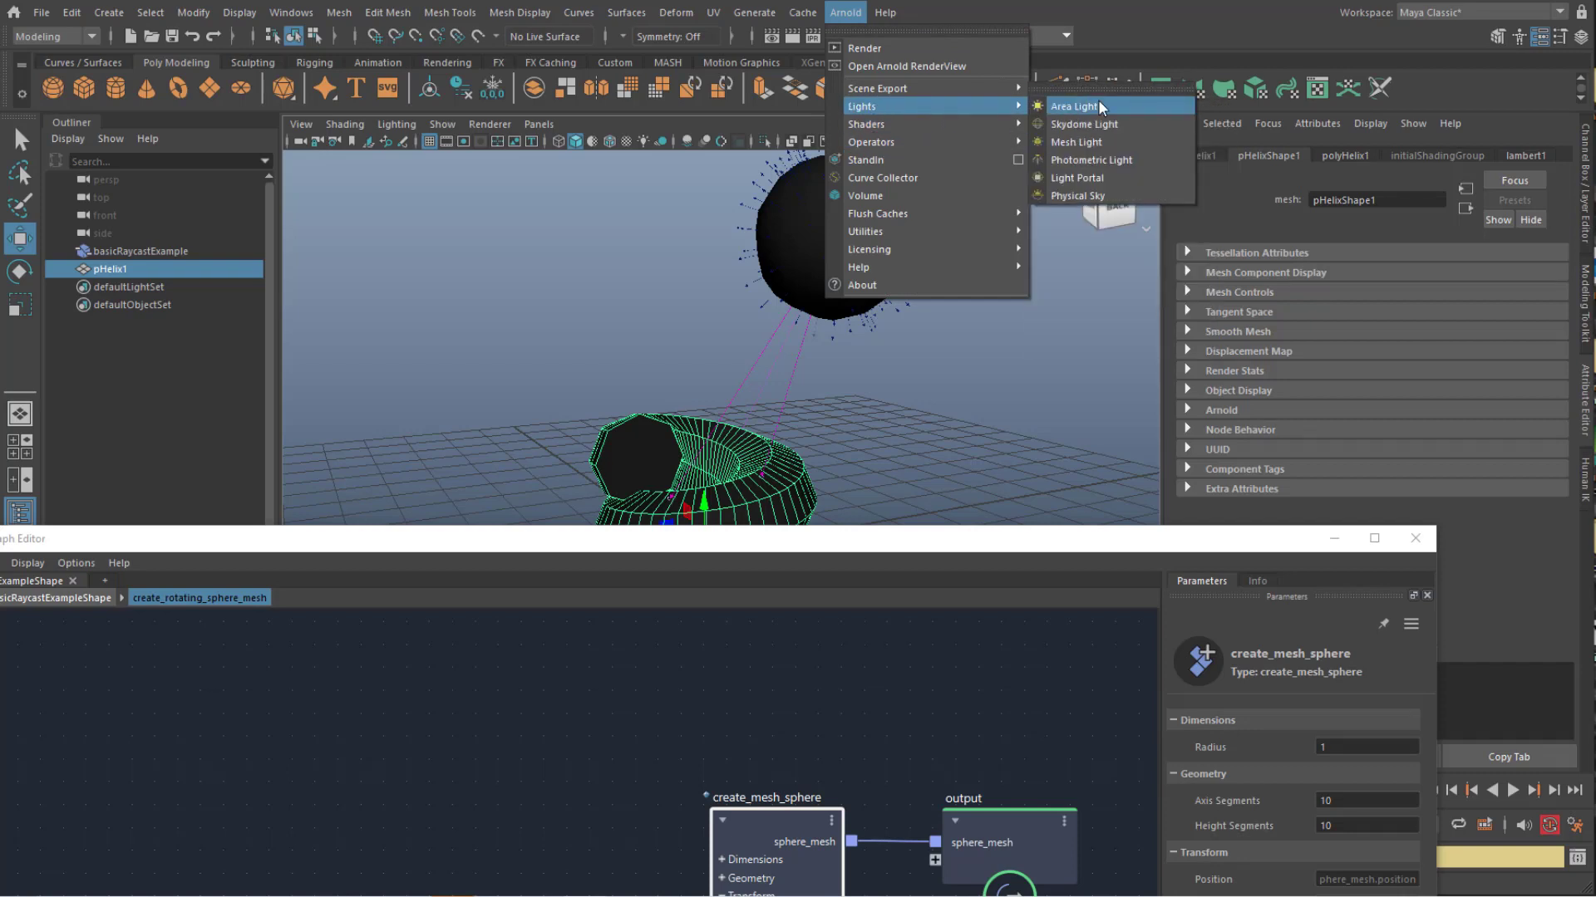
Step: Add an Arnold skydome light, aiSkyDomeLight1, and view its visibility attributes
{"action": "left_click", "coordinate": [1105, 123]}
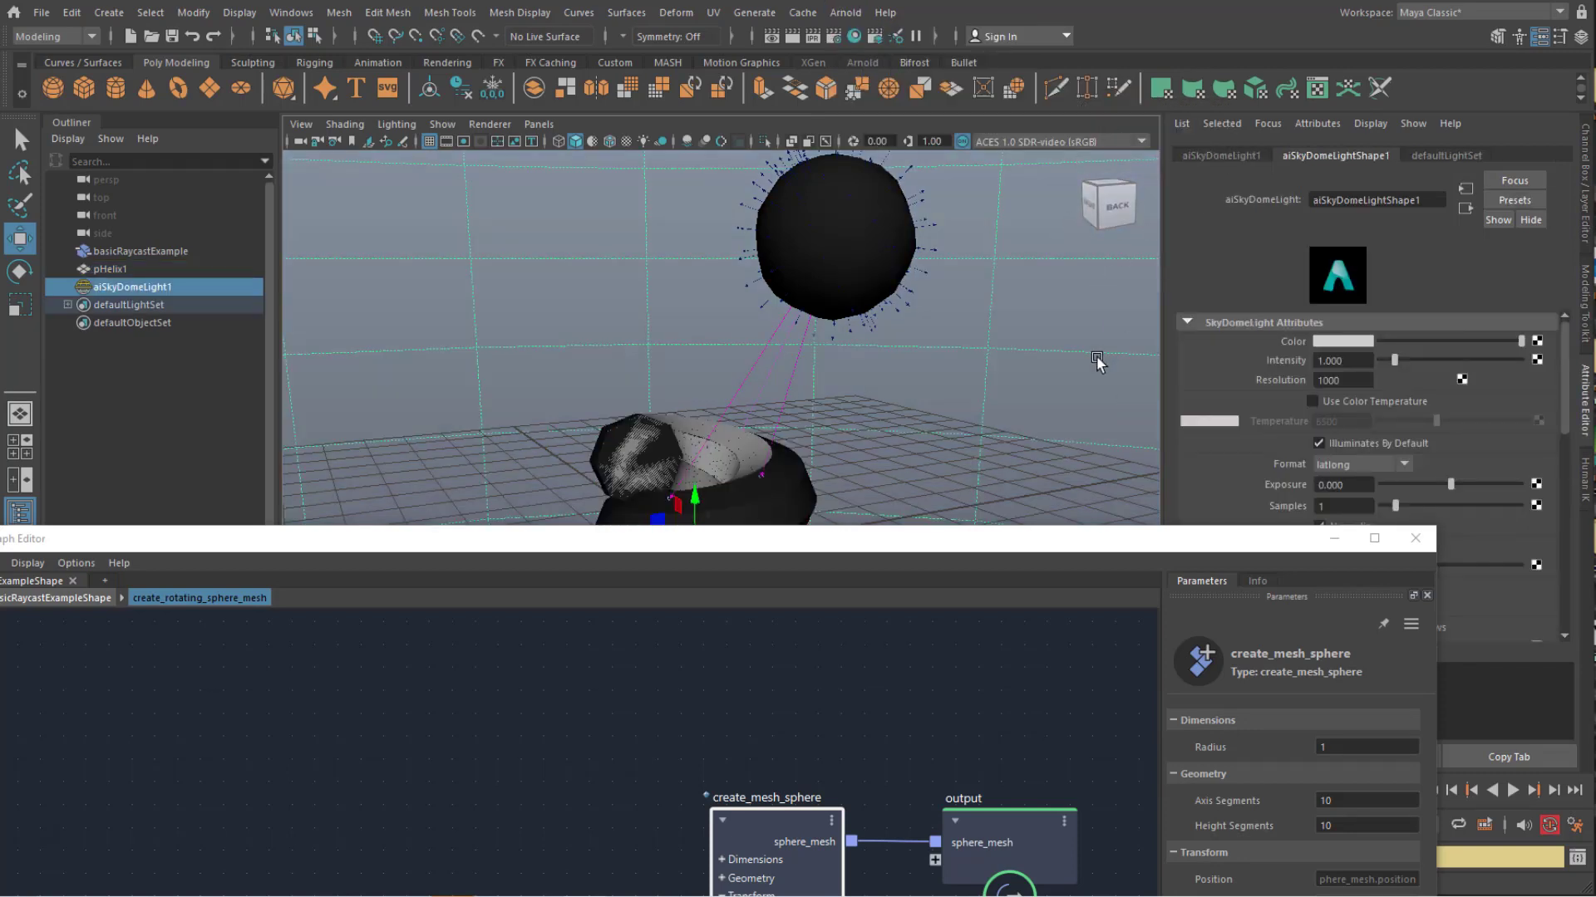
{"action": "left_click_drag", "start_coordinate": [1227, 551], "coordinate": [888, 476]}
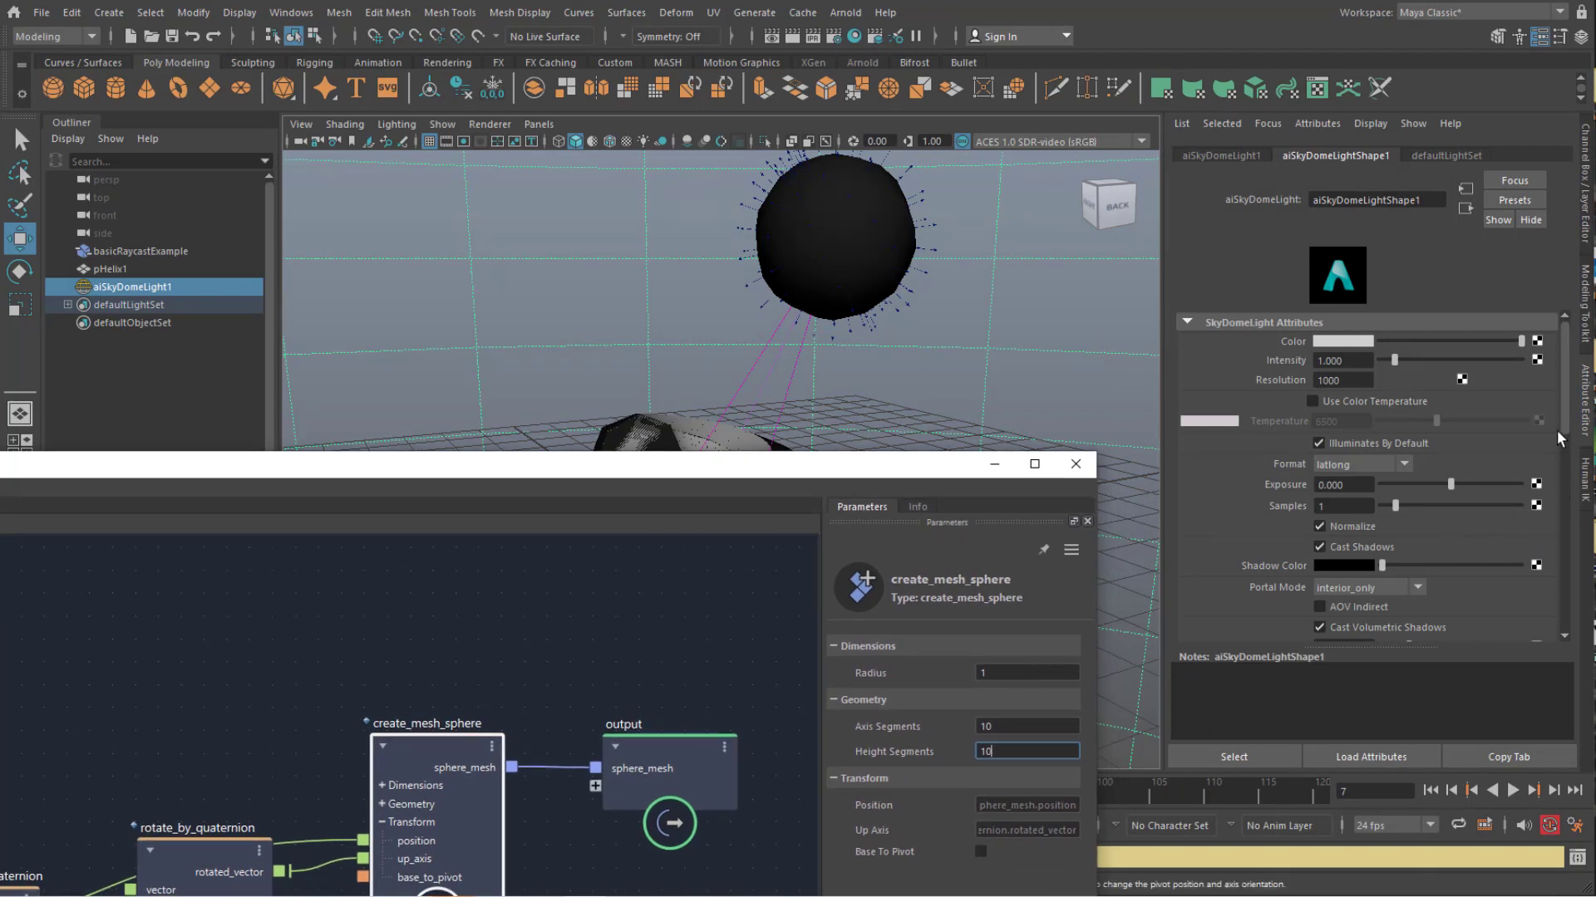
{"action": "scroll", "coordinate": [1528, 500], "scroll_direction": "down", "scroll_amount": 5}
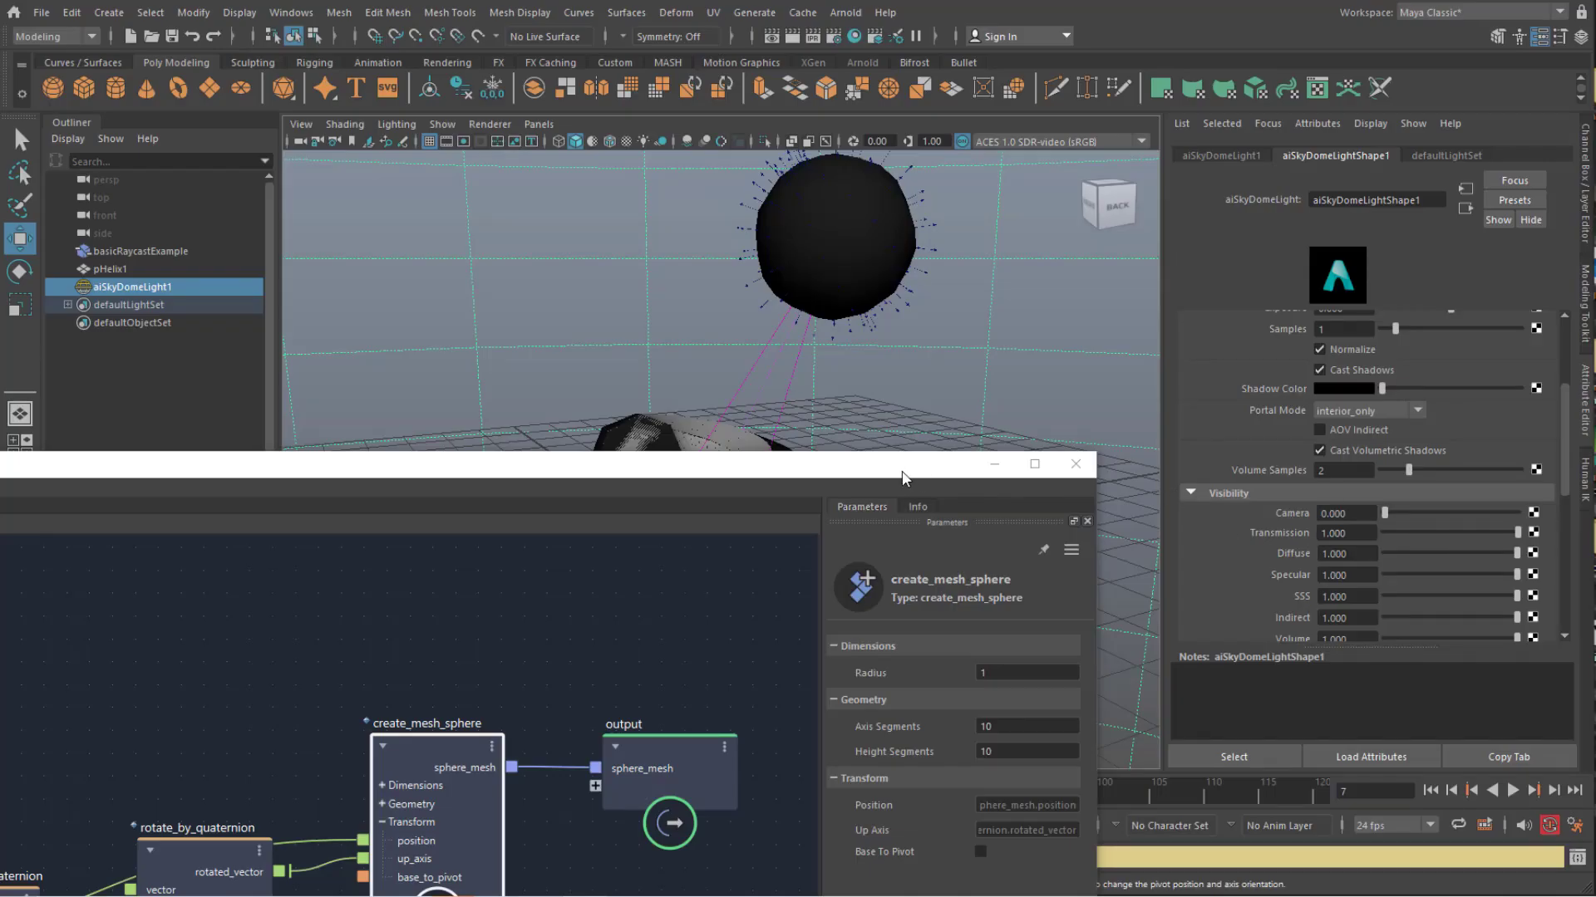
Step: Render the skydome-lit helix and sphere with Arnold, then minimize the RenderView back to the graph
{"action": "left_click", "coordinate": [845, 12]}
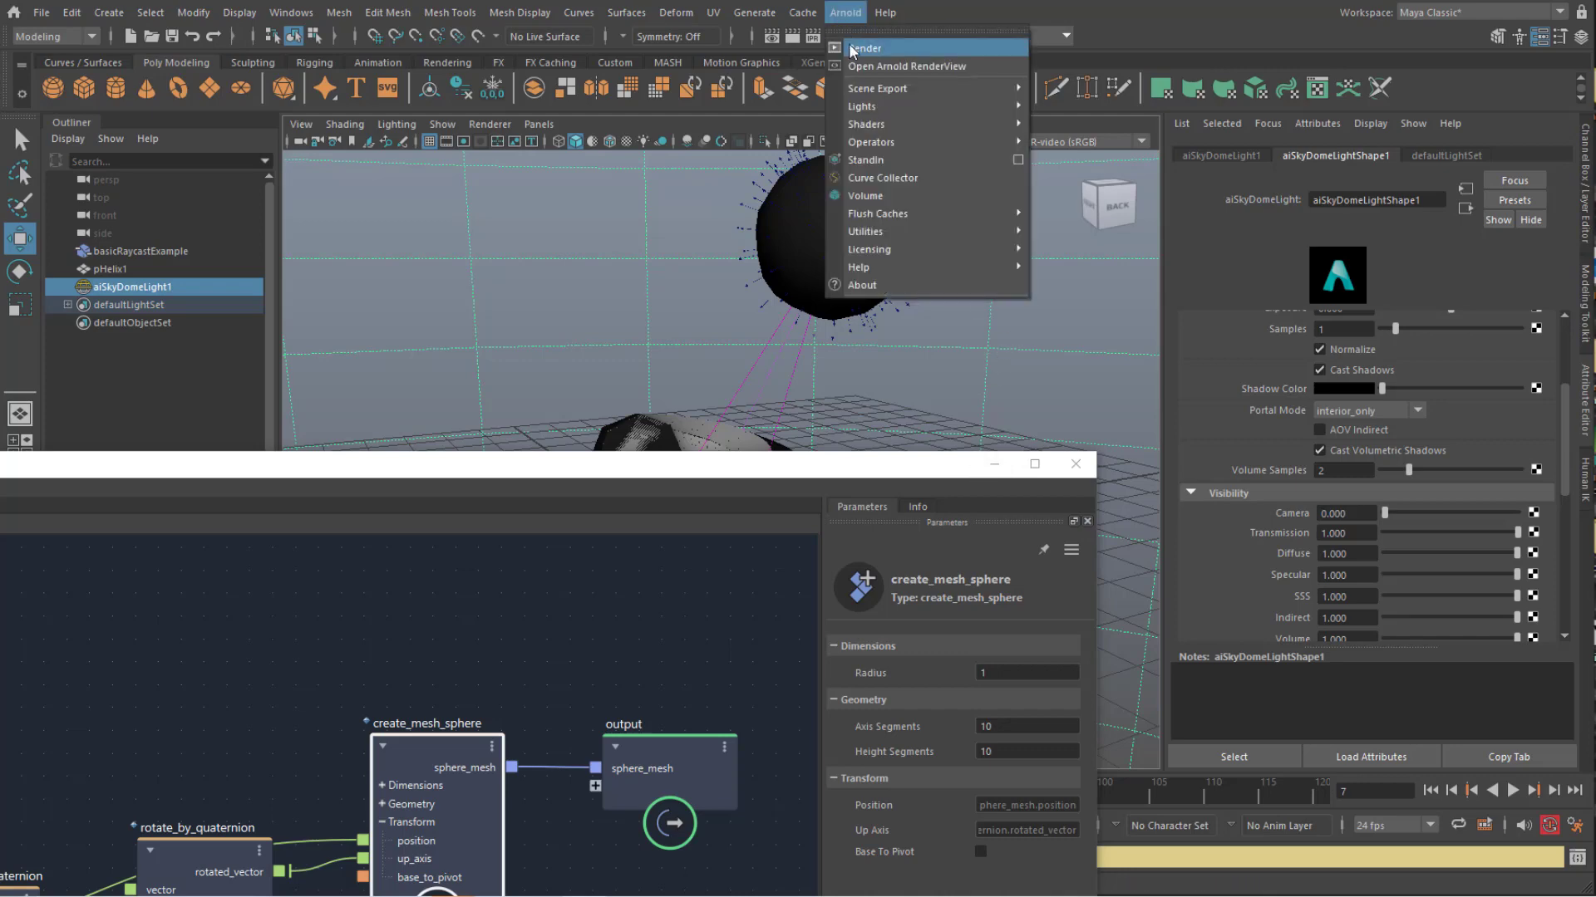
{"action": "left_click", "coordinate": [856, 43]}
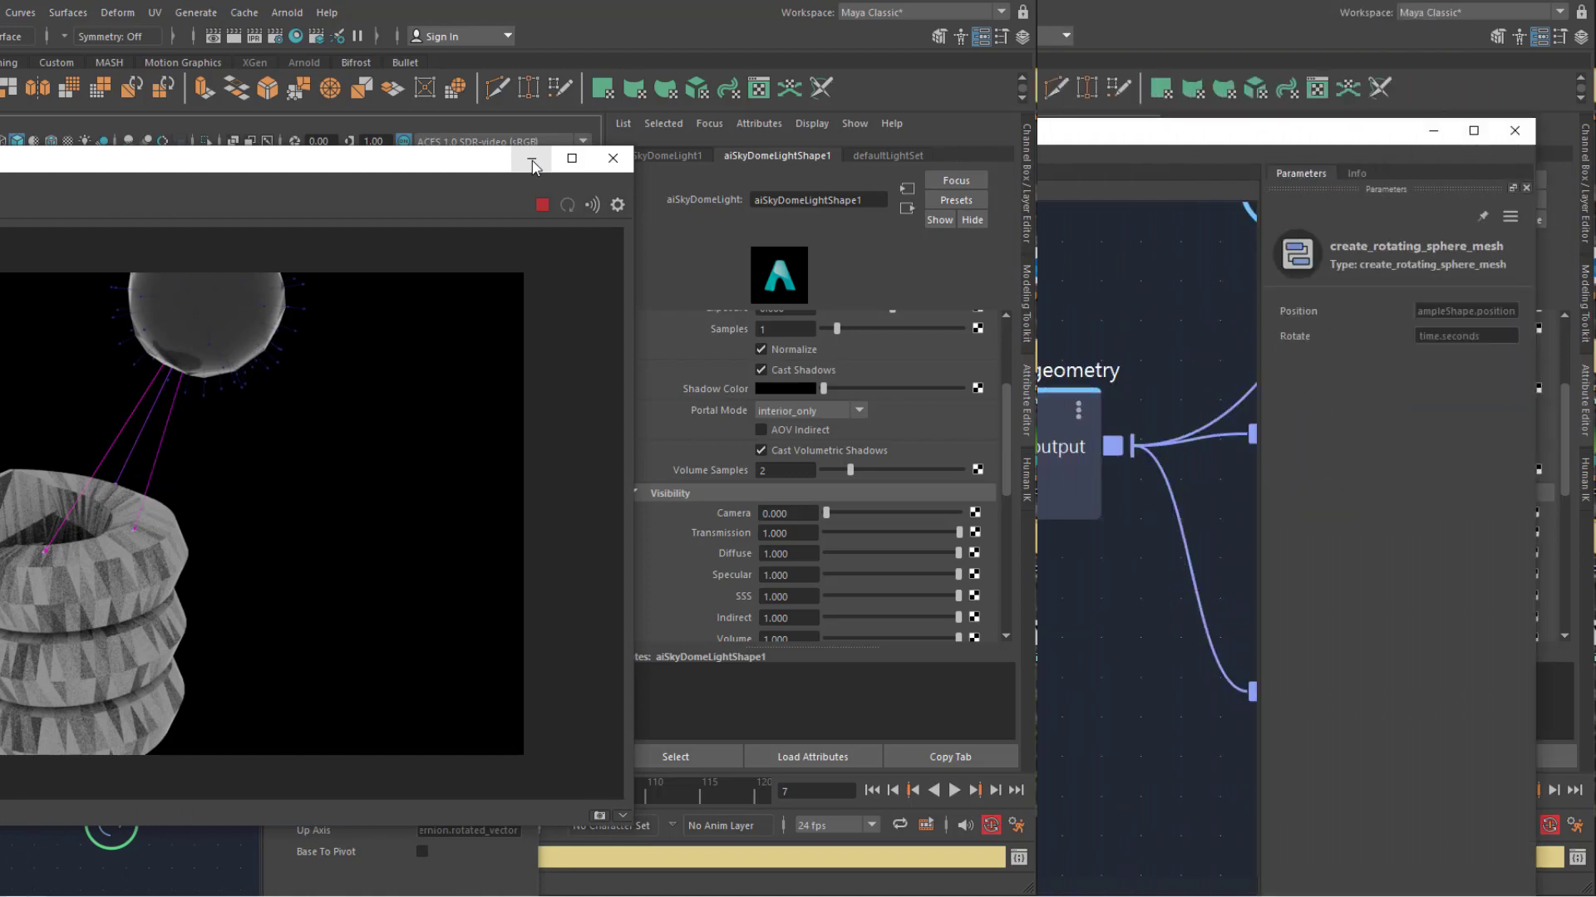
{"action": "left_click", "coordinate": [1090, 160]}
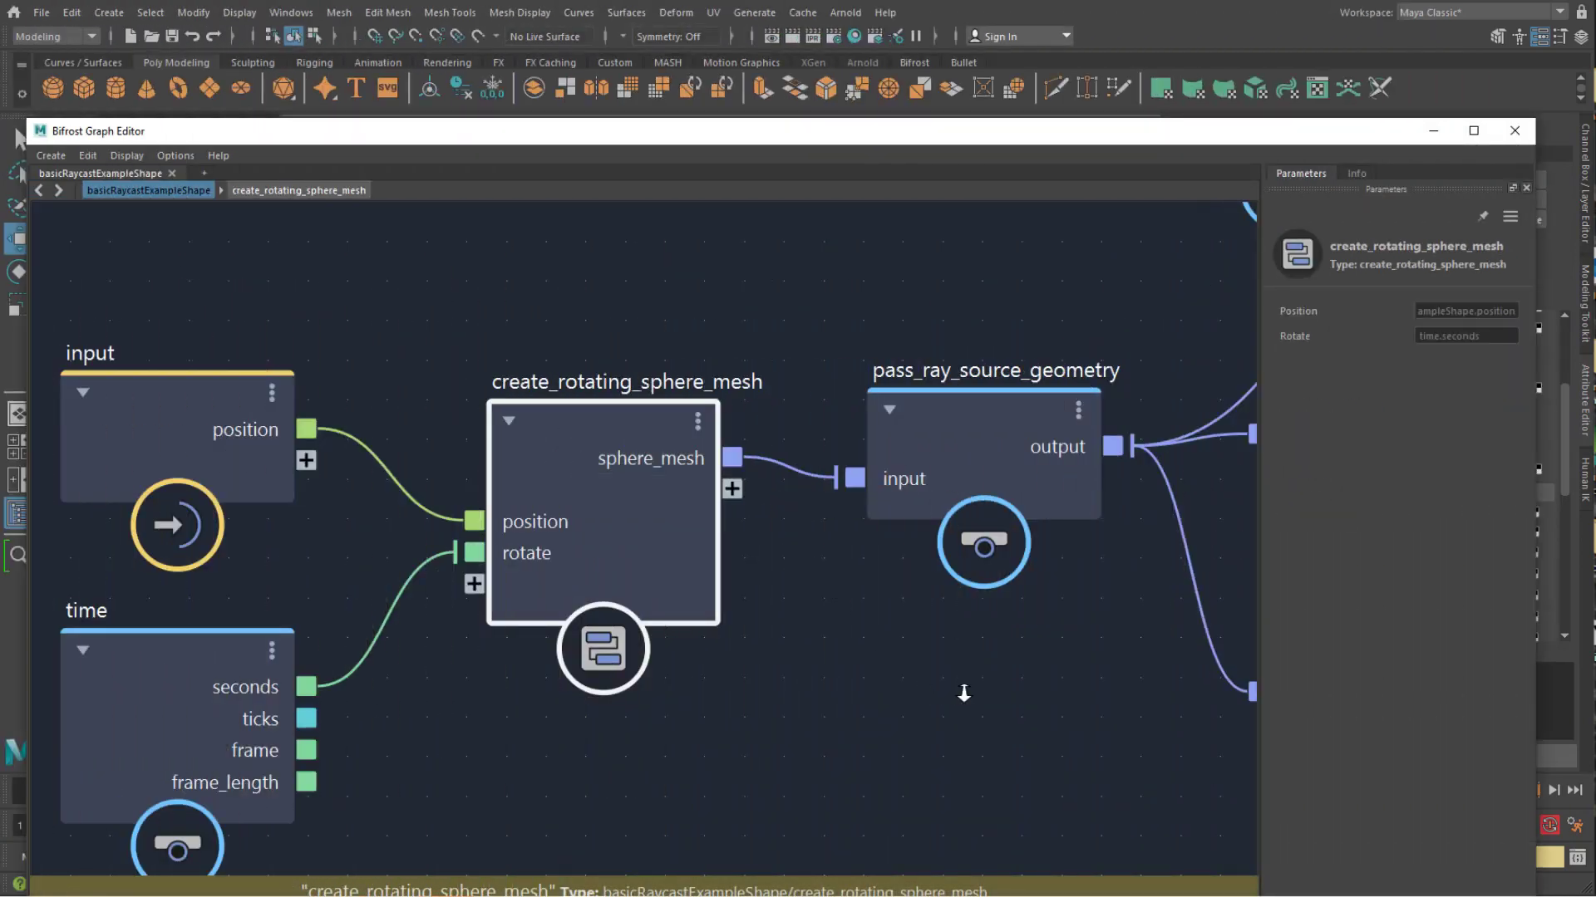
{"action": "scroll", "coordinate": [964, 694], "scroll_direction": "down", "scroll_amount": 5}
{"action": "scroll", "coordinate": [680, 650], "scroll_direction": "up", "scroll_amount": 2}
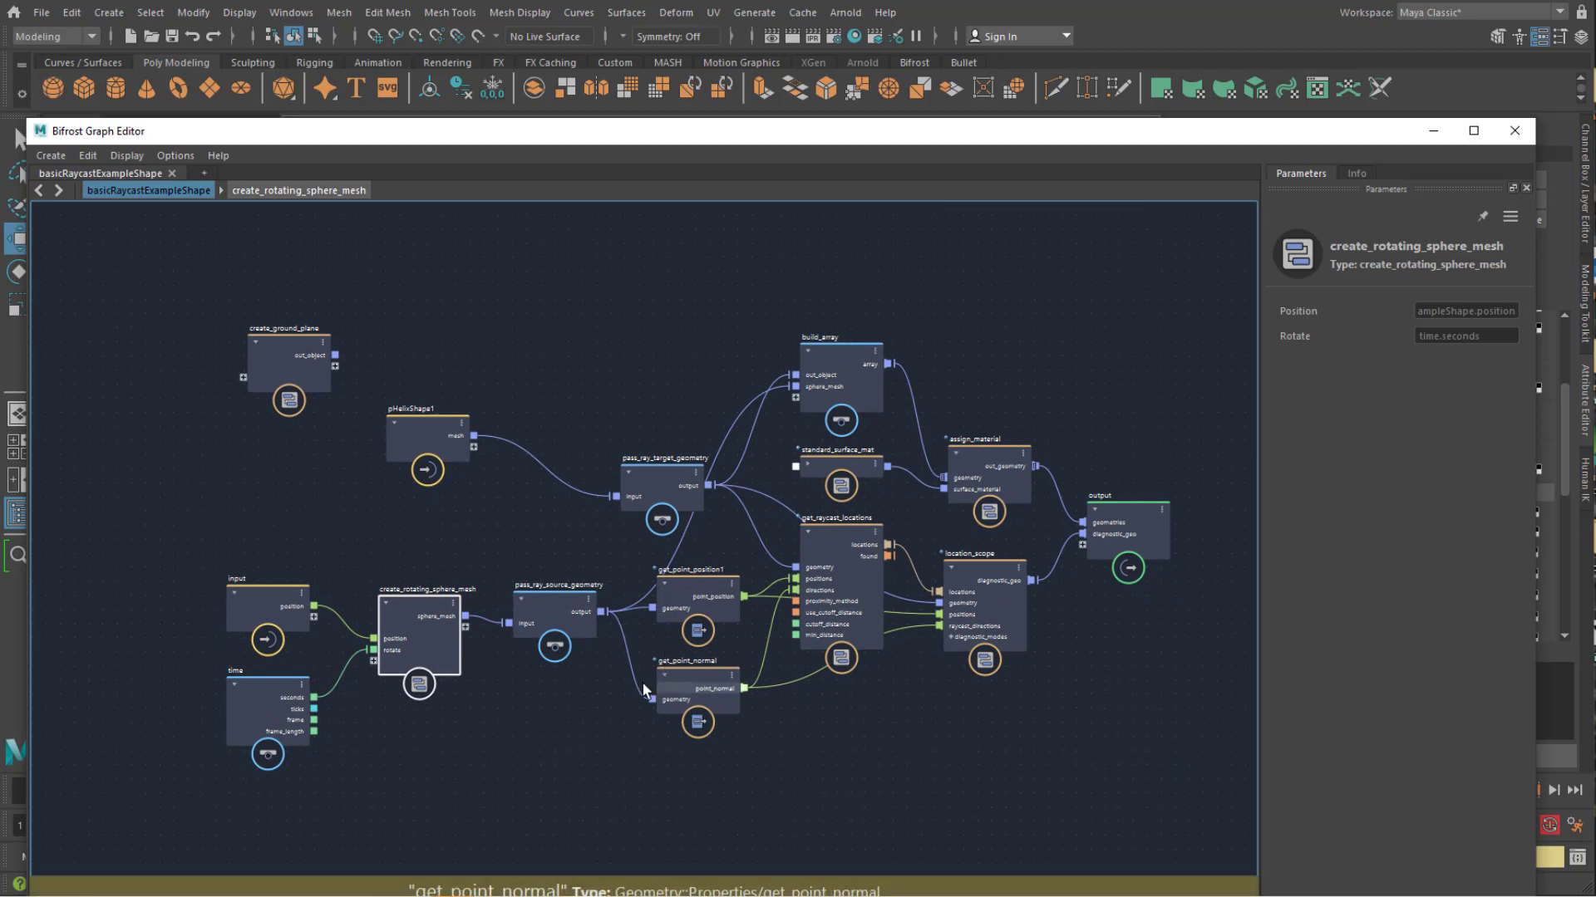
{"action": "left_click", "coordinate": [299, 357]}
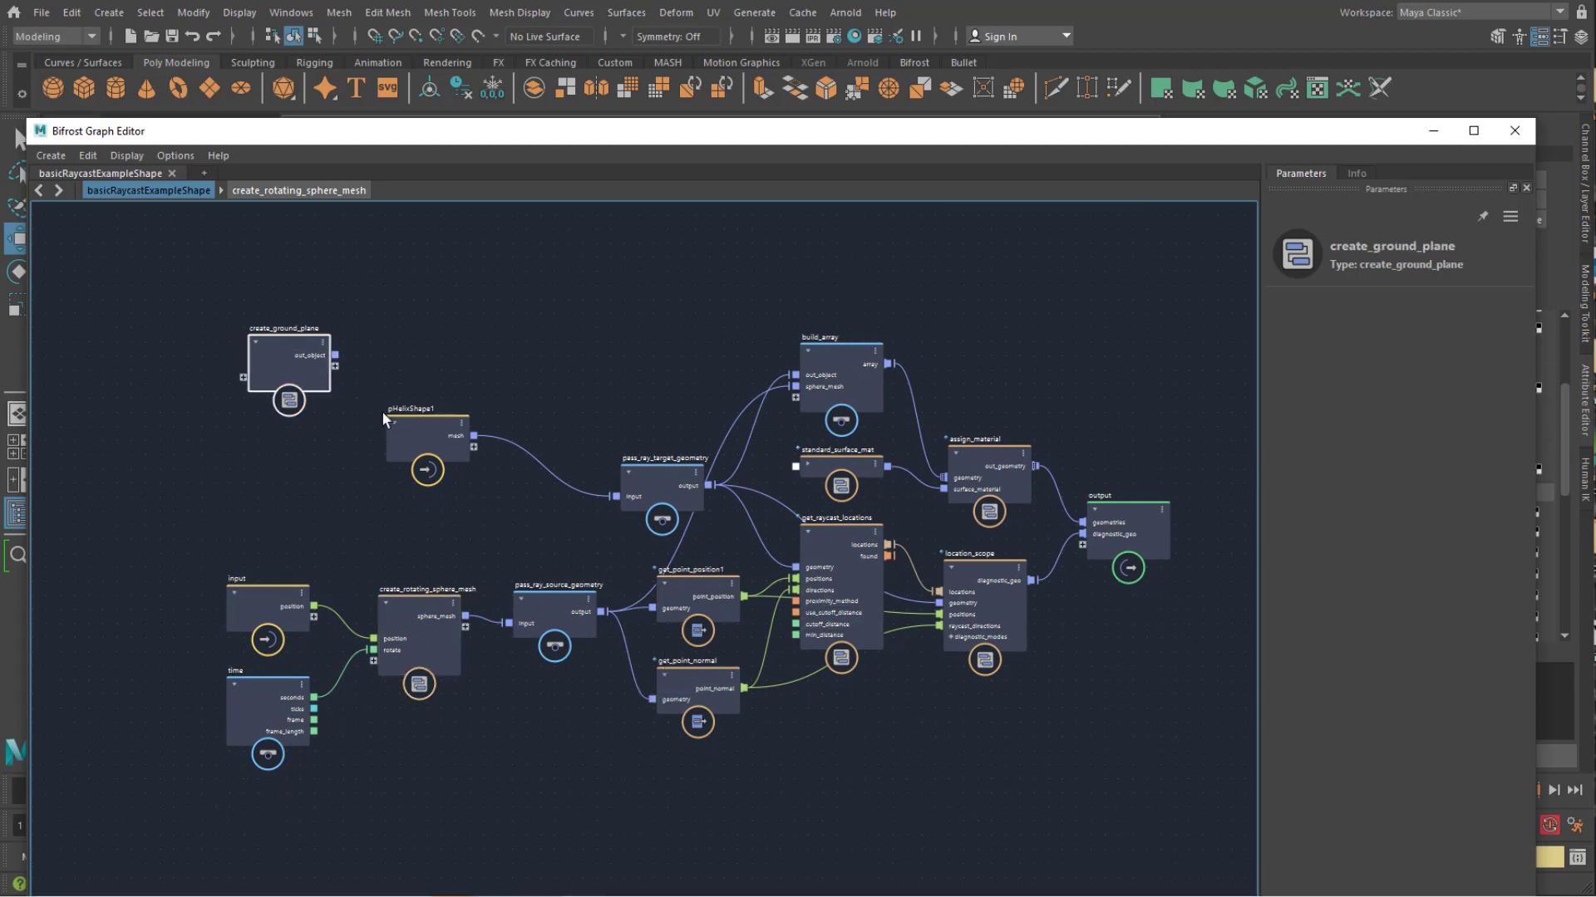
{"action": "left_click", "coordinate": [389, 420]}
{"action": "left_click", "coordinate": [703, 495]}
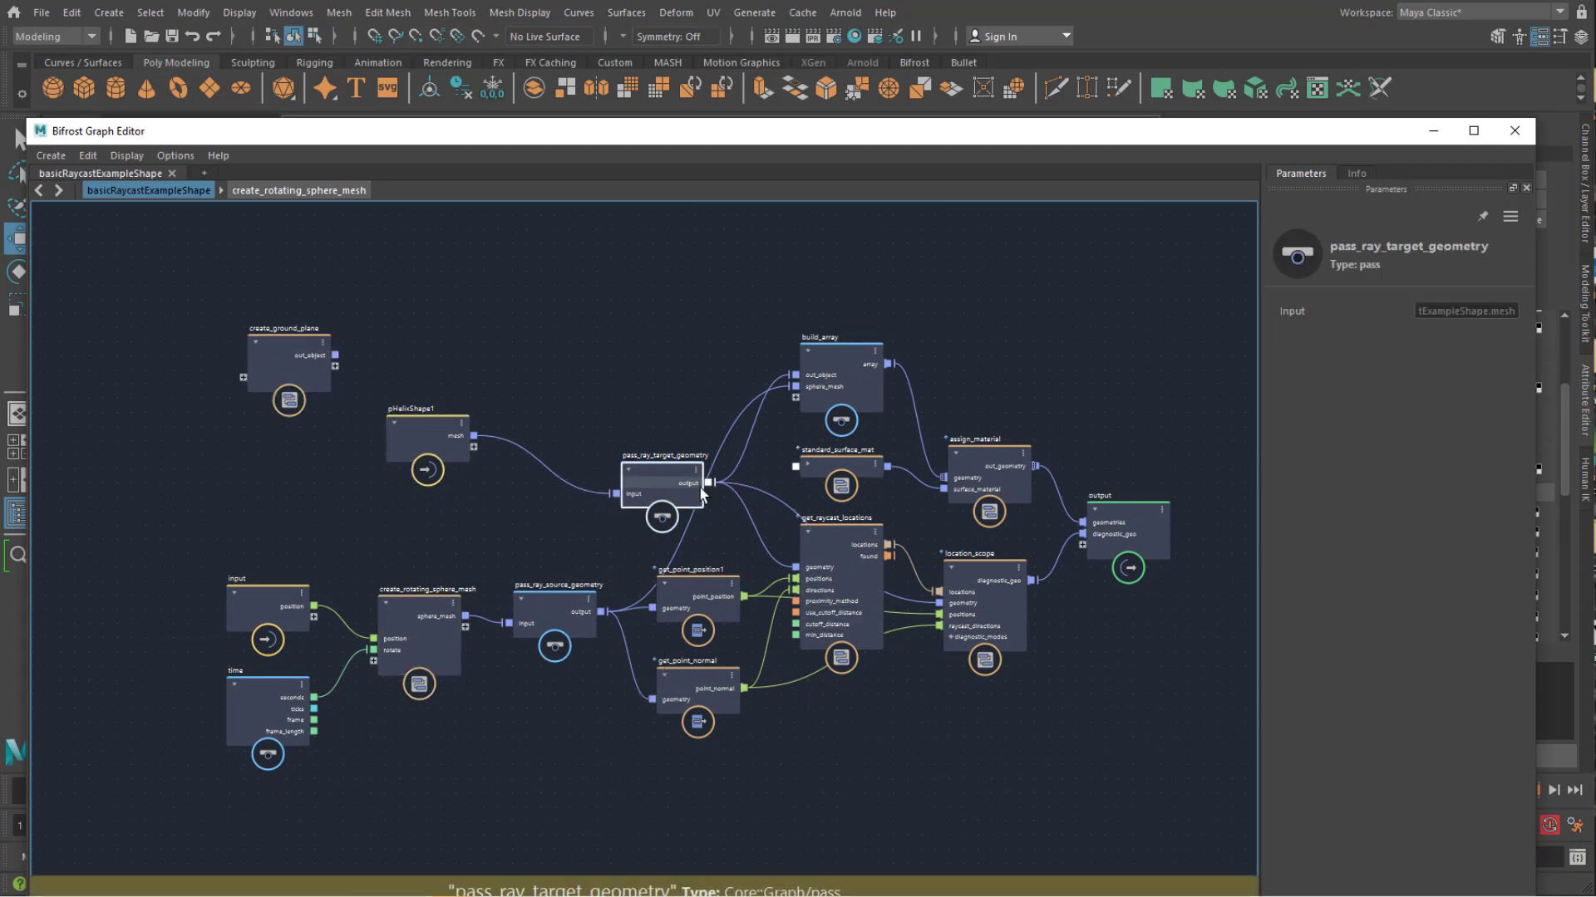
{"action": "left_click", "coordinate": [841, 475]}
{"action": "left_click", "coordinate": [951, 467]}
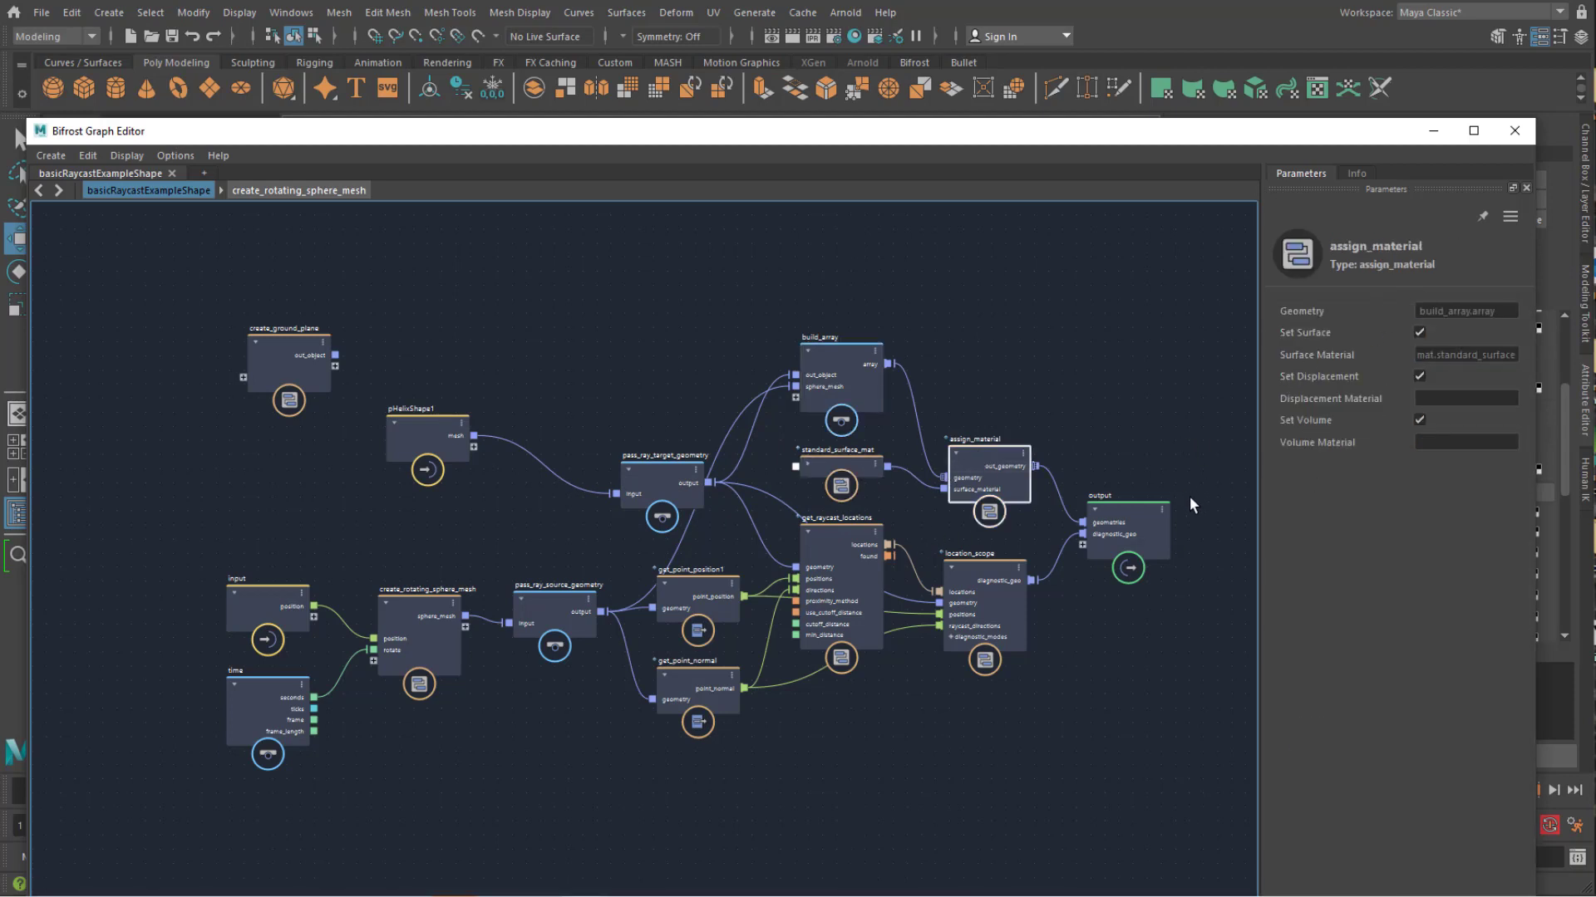
{"action": "left_click", "coordinate": [843, 582]}
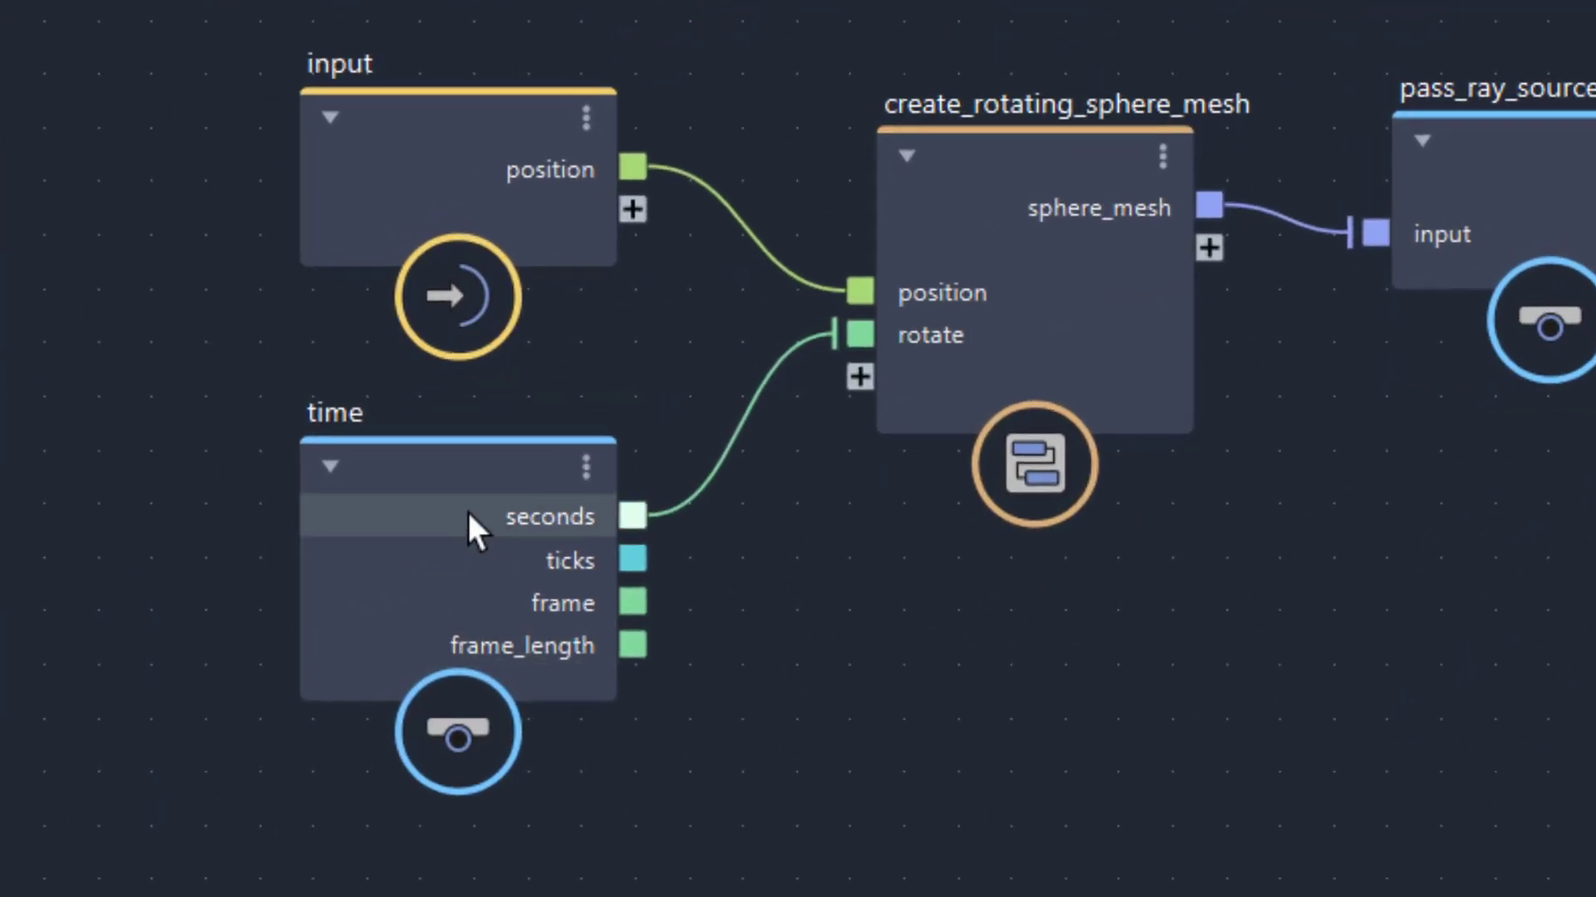
Step: Reposition the time and create_rotating_sphere_mesh nodes and connect time's frame output to rotate
{"action": "left_click_drag", "start_coordinate": [467, 512], "coordinate": [384, 640]}
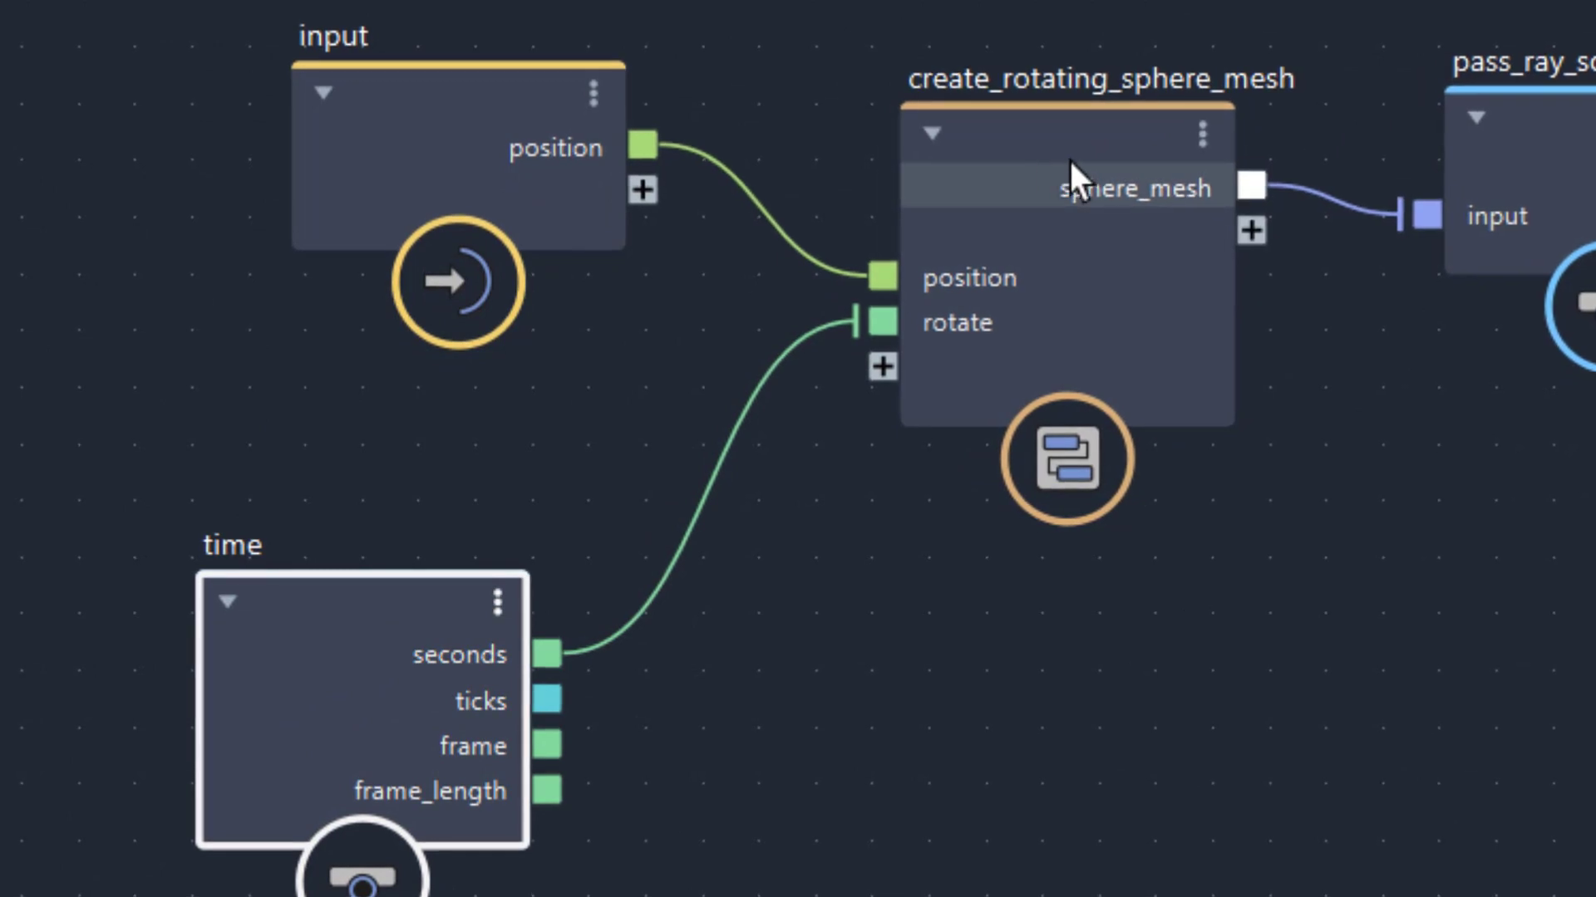
{"action": "left_click_drag", "start_coordinate": [1069, 161], "coordinate": [1082, 129]}
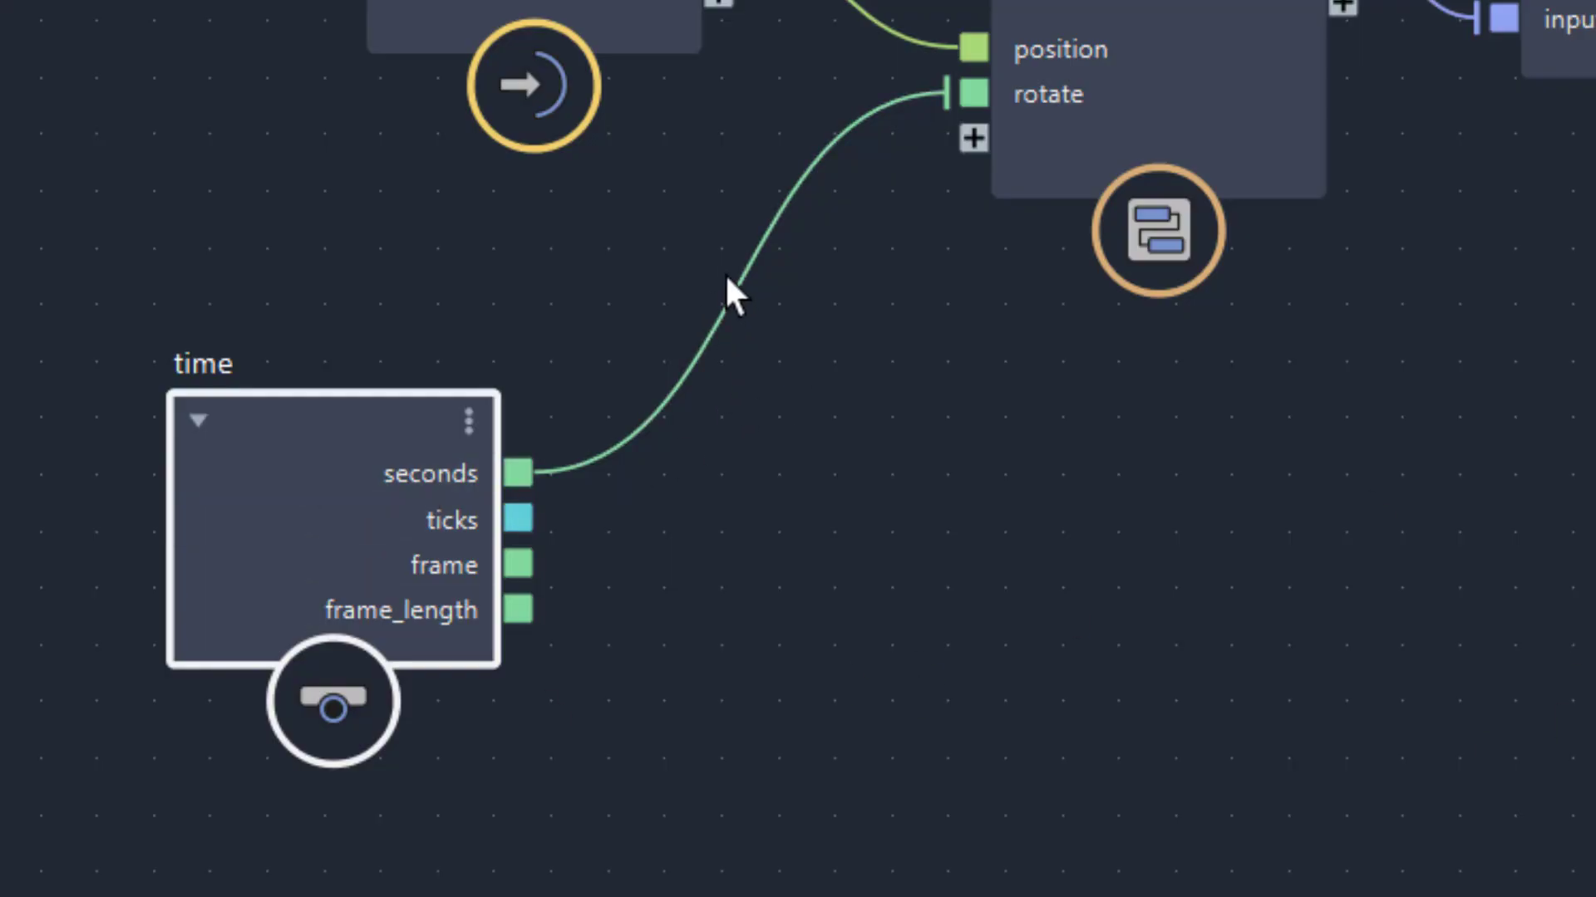
{"action": "left_click_drag", "start_coordinate": [517, 472], "coordinate": [518, 564]}
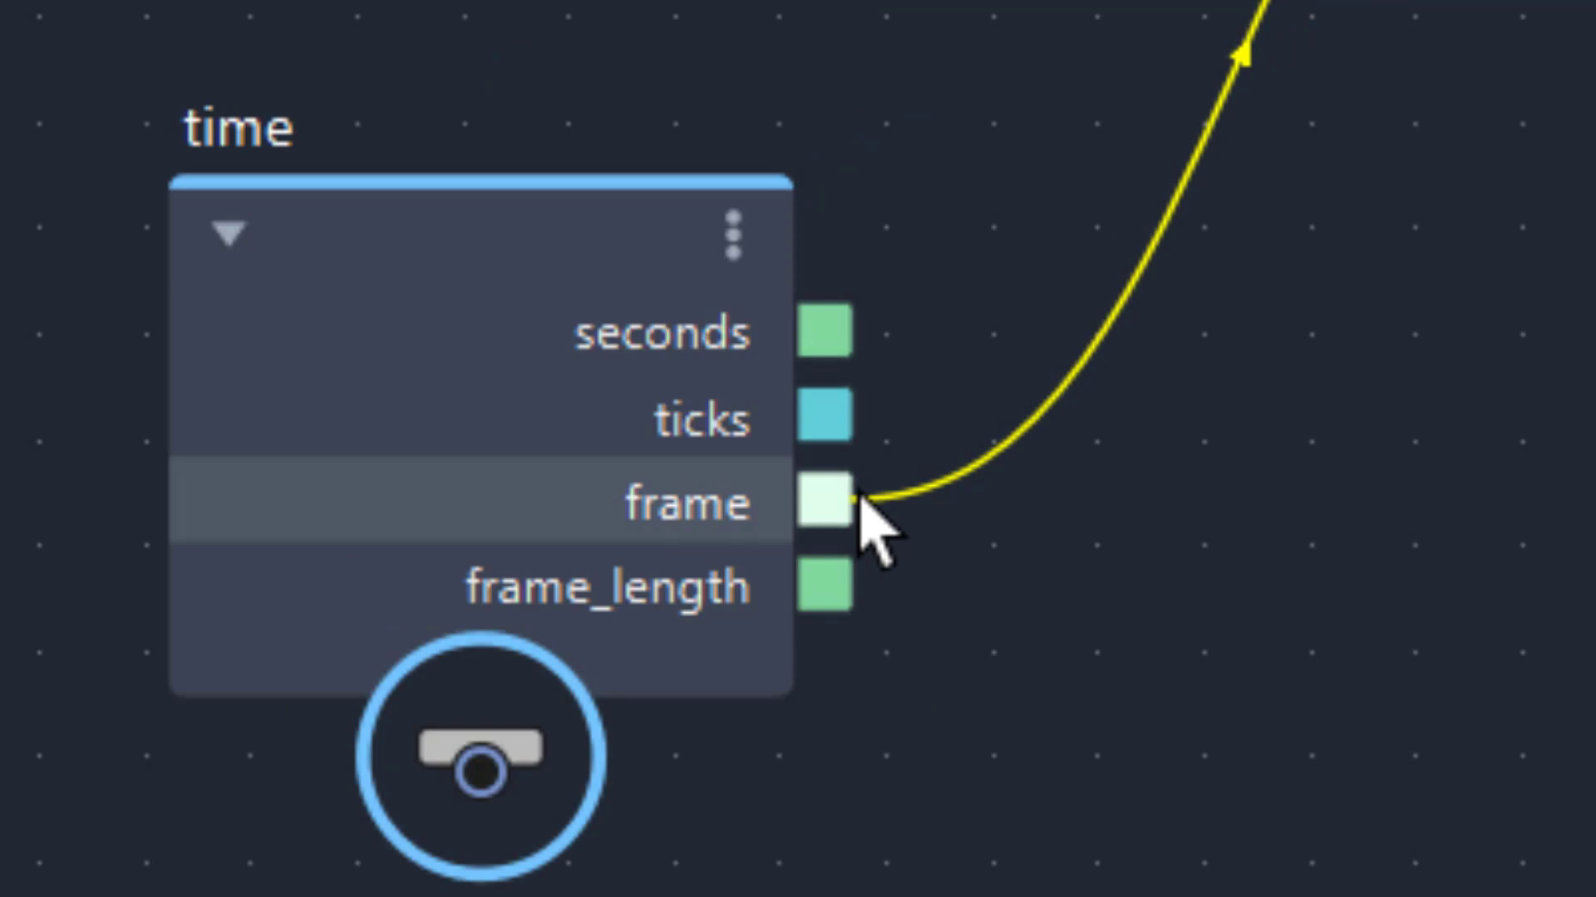